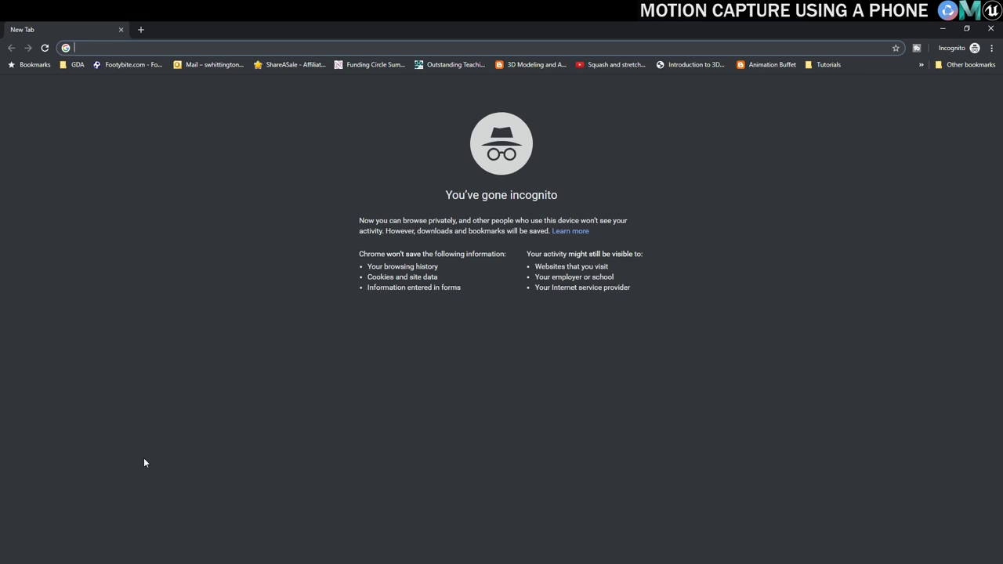
# Search Google for 'radical motion' and open the 'RADiCAL - AI-powered 3D animation' site.
pyautogui.write('radical ')
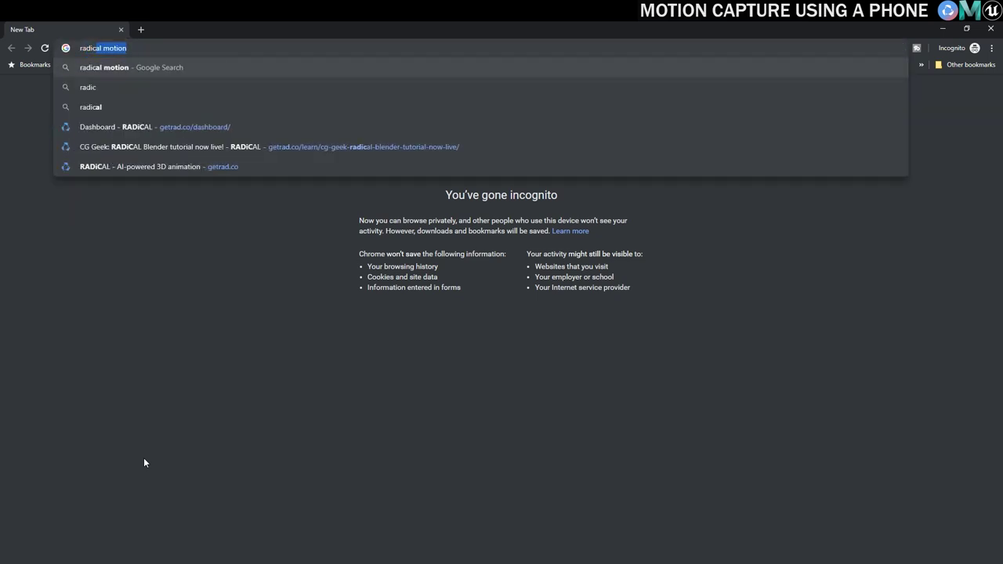
pyautogui.write('mio')
pyautogui.press('BackSpace')
pyautogui.write('tion')
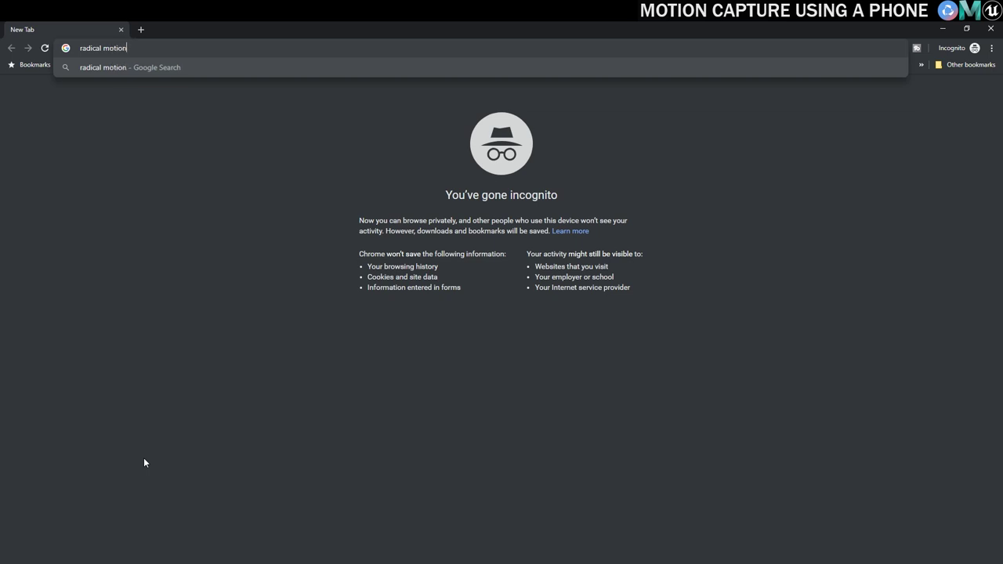
pyautogui.press('Return')
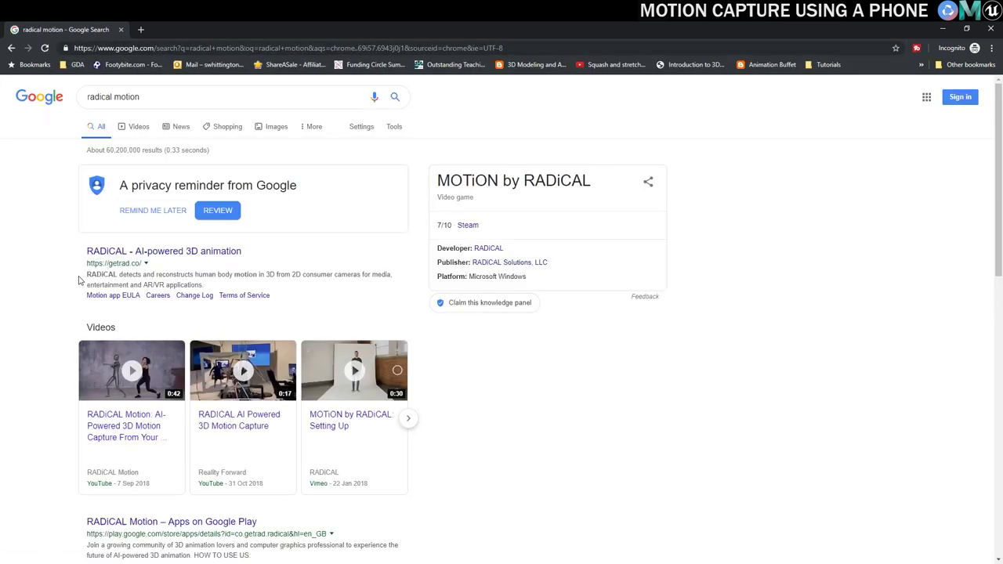
pyautogui.click(144, 257)
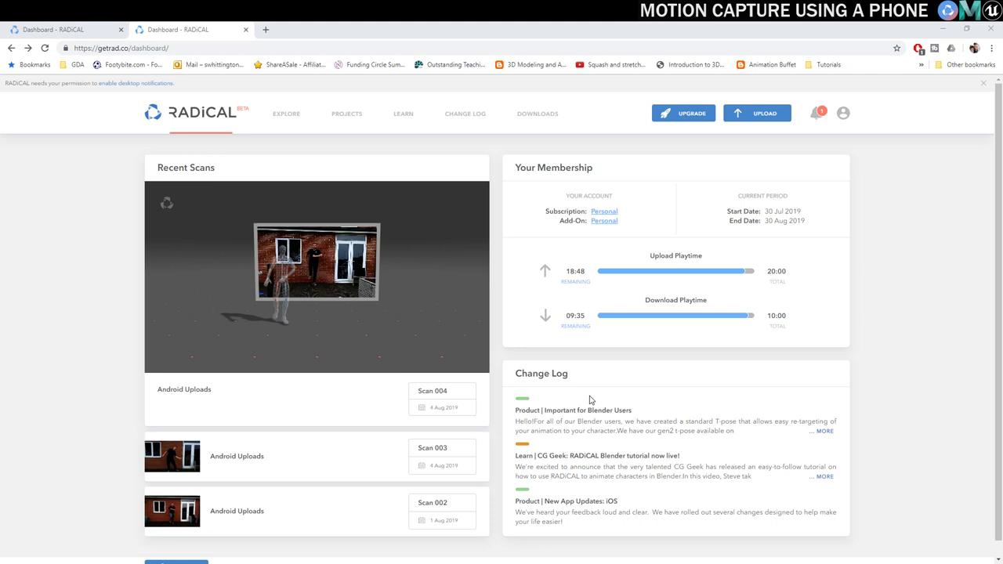
pyautogui.moveTo(368, 320)
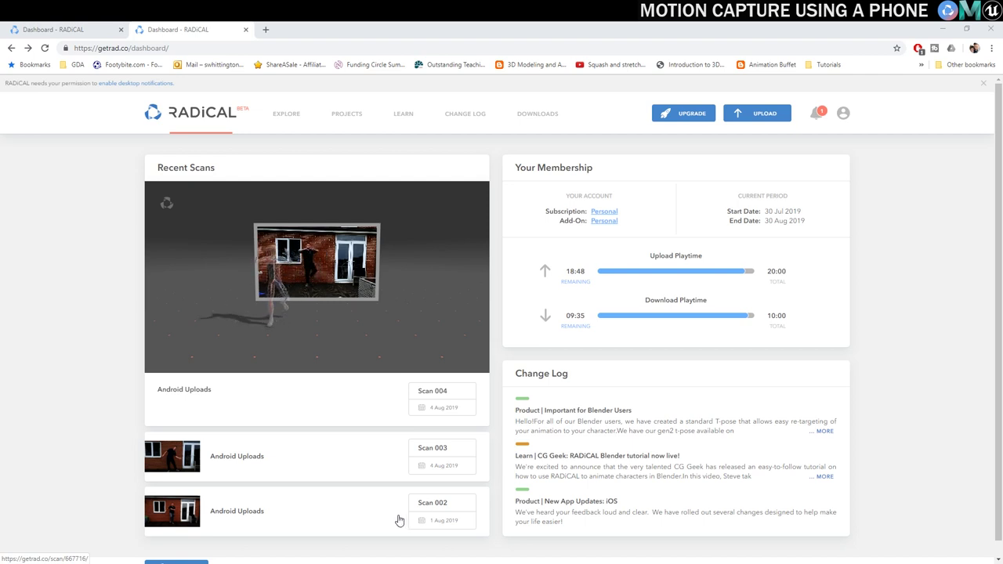
# Open Scan 004 and download it in FBX format.
pyautogui.click(438, 397)
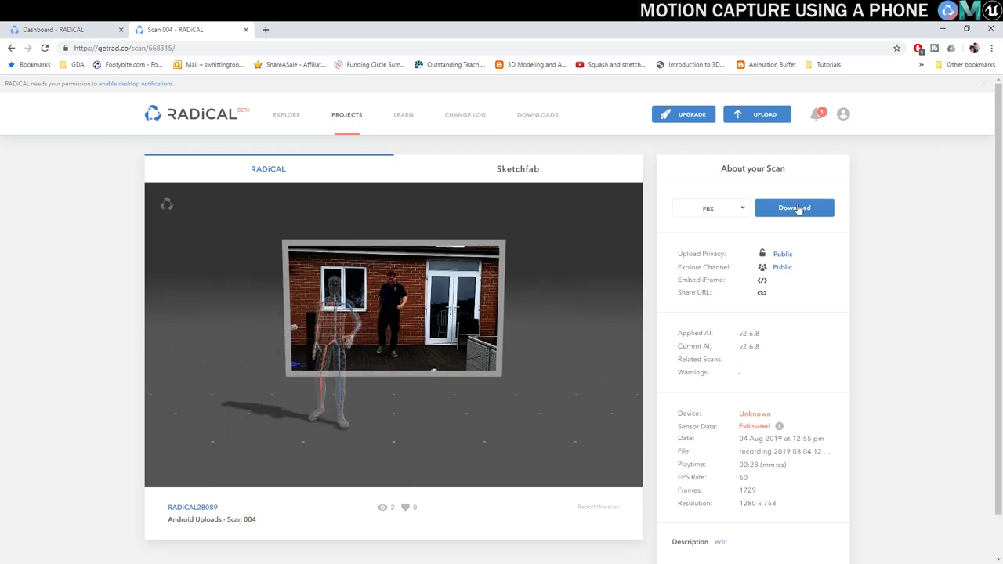
pyautogui.click(796, 209)
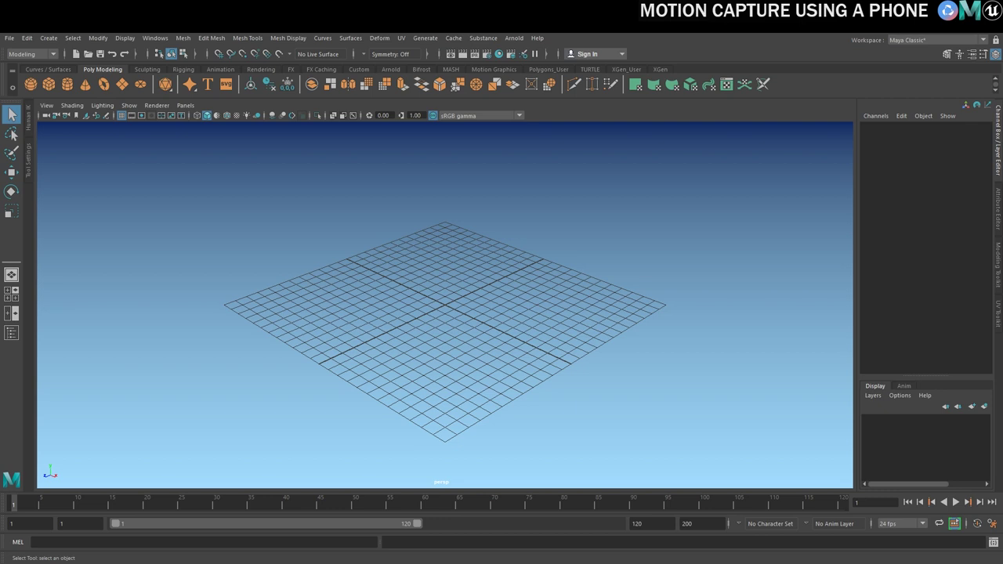
# Import android-uploads_scan-004.fbx from the Mocap folder into the Maya scene.
pyautogui.click(9, 37)
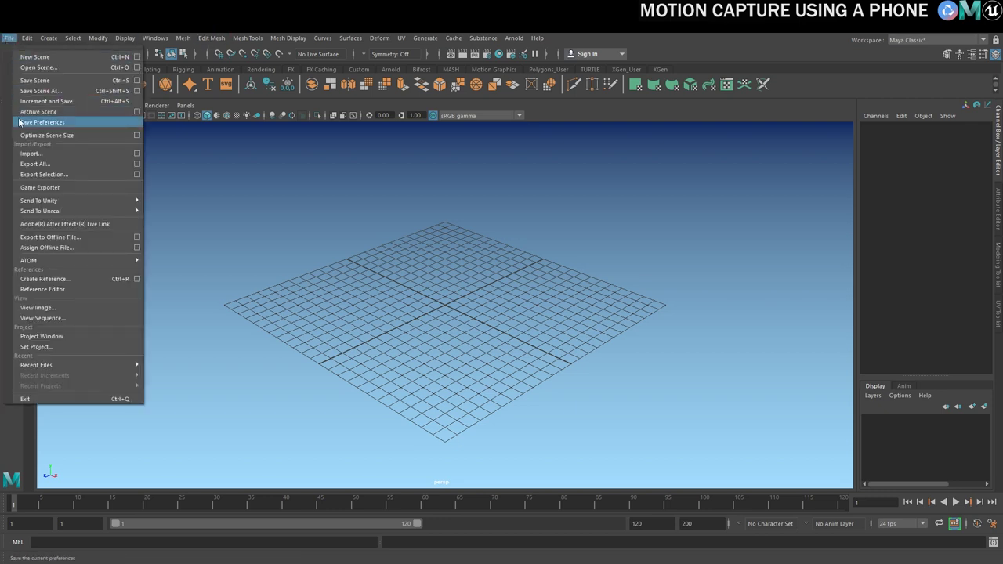
pyautogui.click(31, 153)
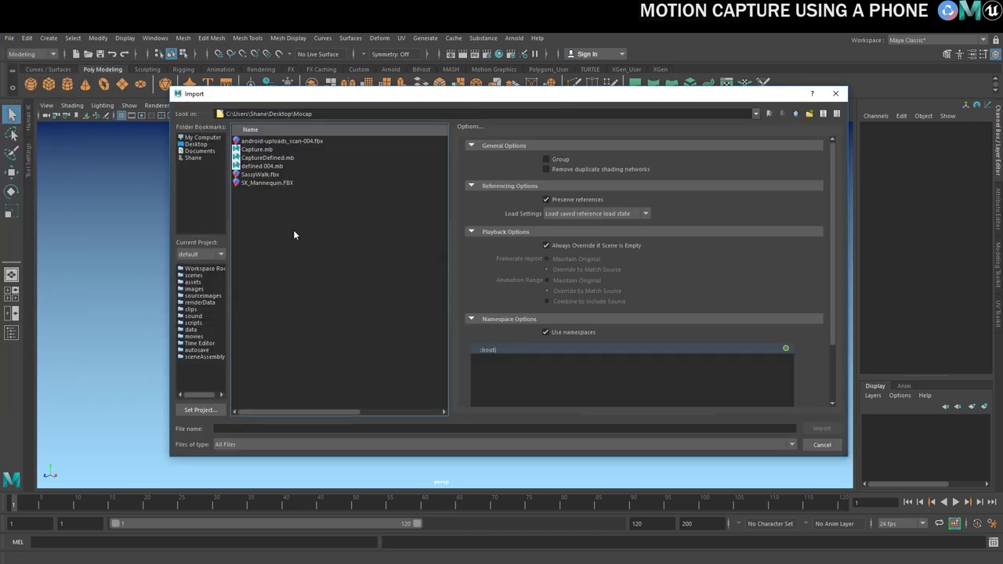
pyautogui.click(286, 142)
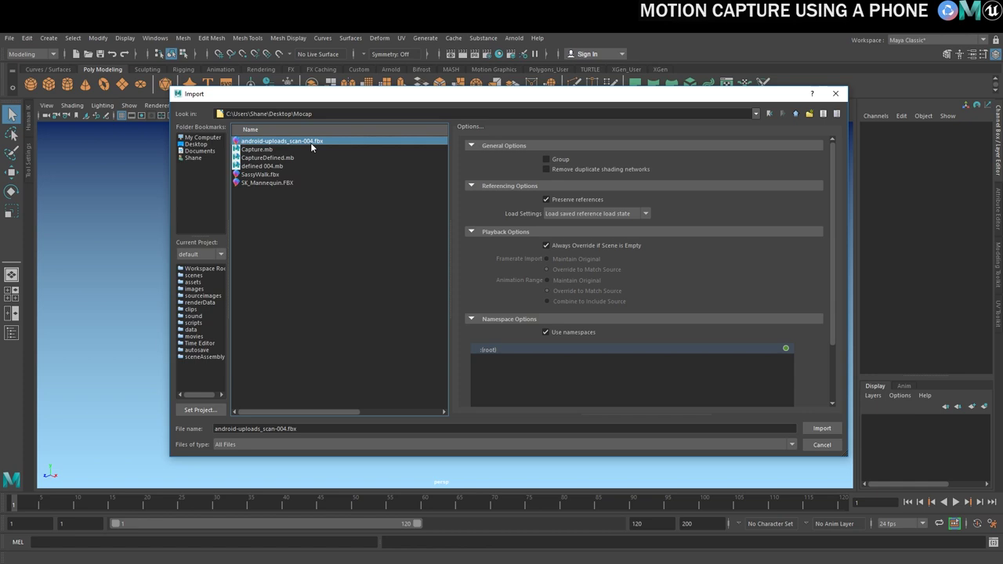
pyautogui.click(822, 429)
pyautogui.scroll(-10, 494, 321)
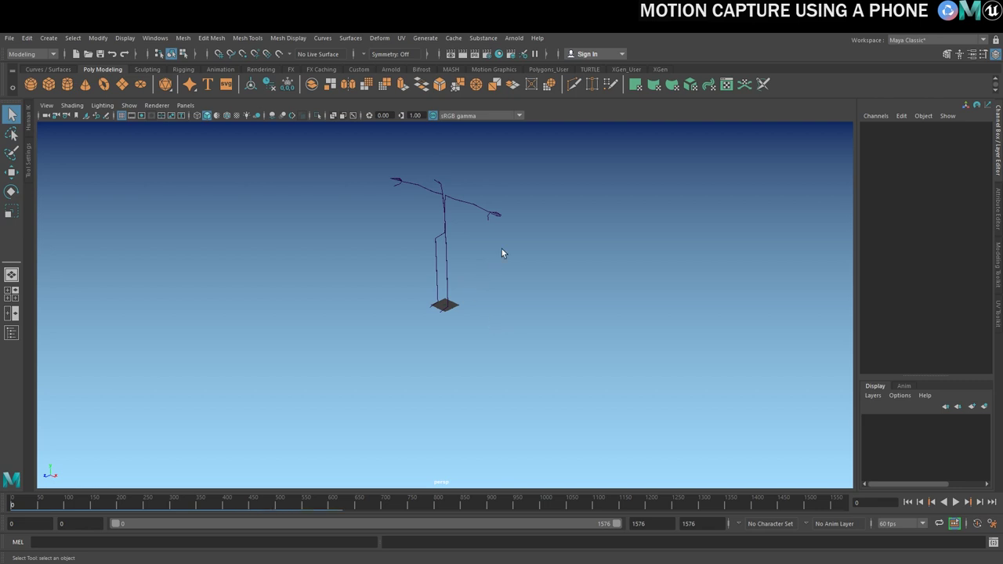
pyautogui.keyDown('alt'); pyautogui.moveTo(502, 252); pyautogui.dragTo(441, 358); pyautogui.keyUp('alt')
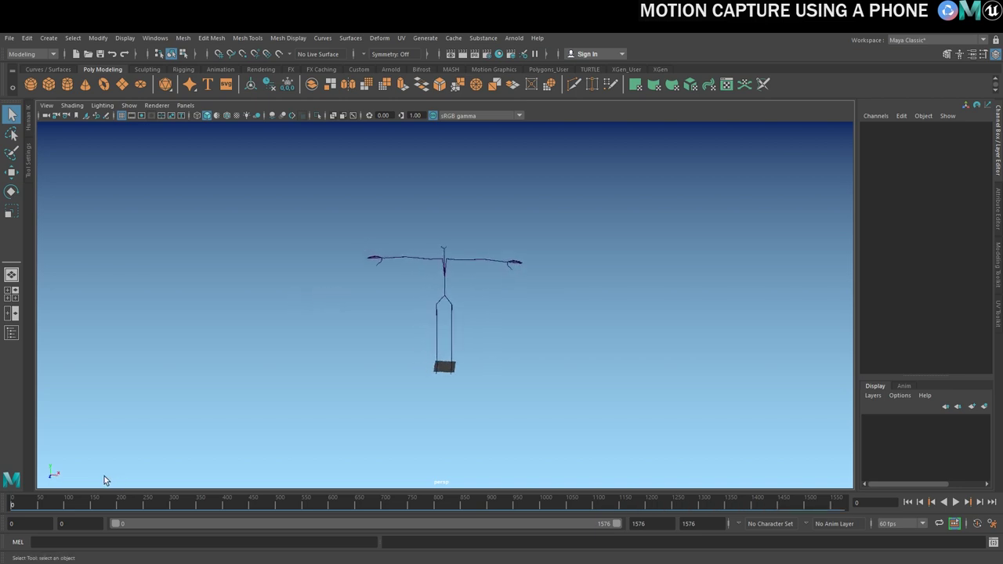
pyautogui.scroll(4, 478, 294)
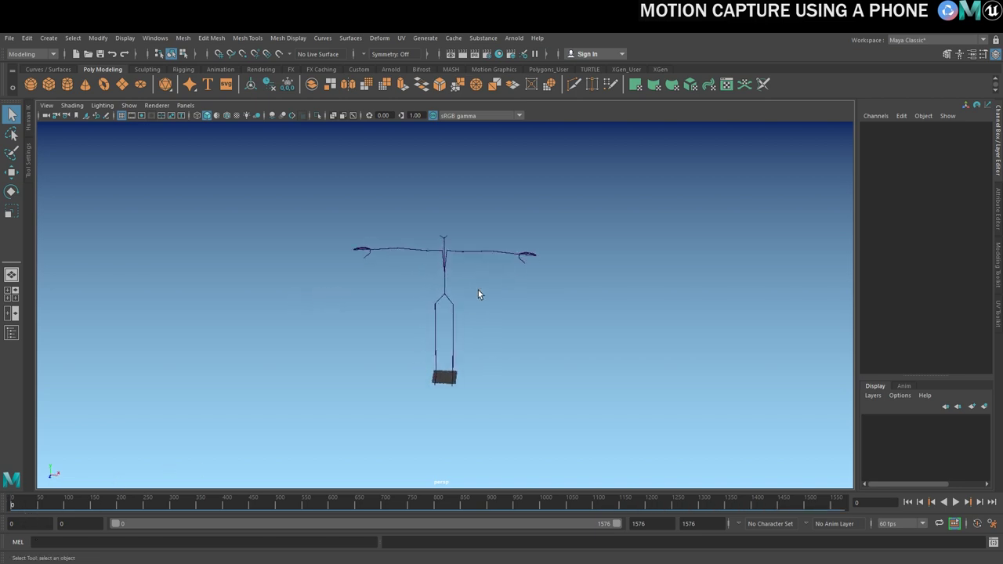
pyautogui.keyDown('alt'); pyautogui.moveTo(377, 347); pyautogui.dragTo(380, 345); pyautogui.keyUp('alt')
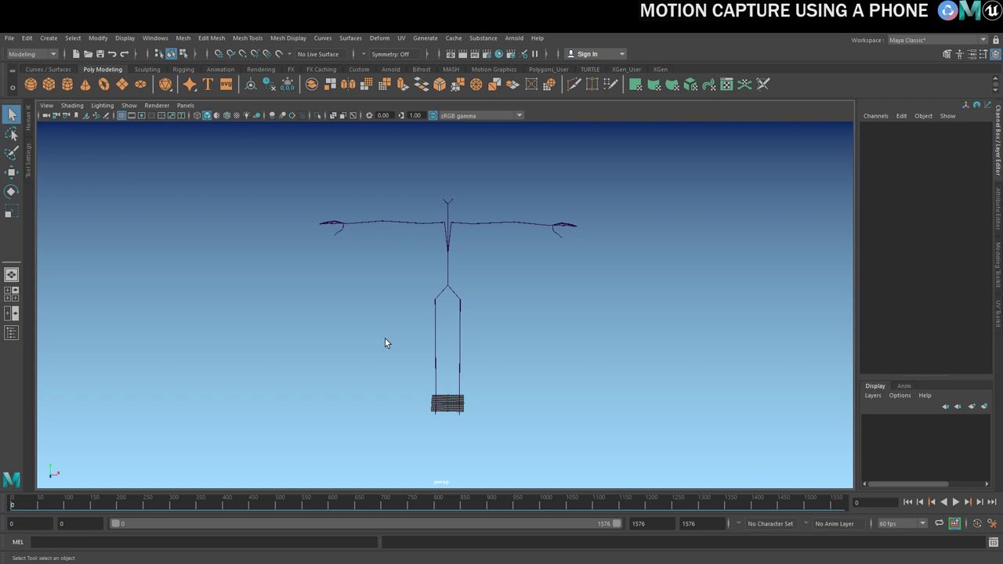
pyautogui.click(14, 506)
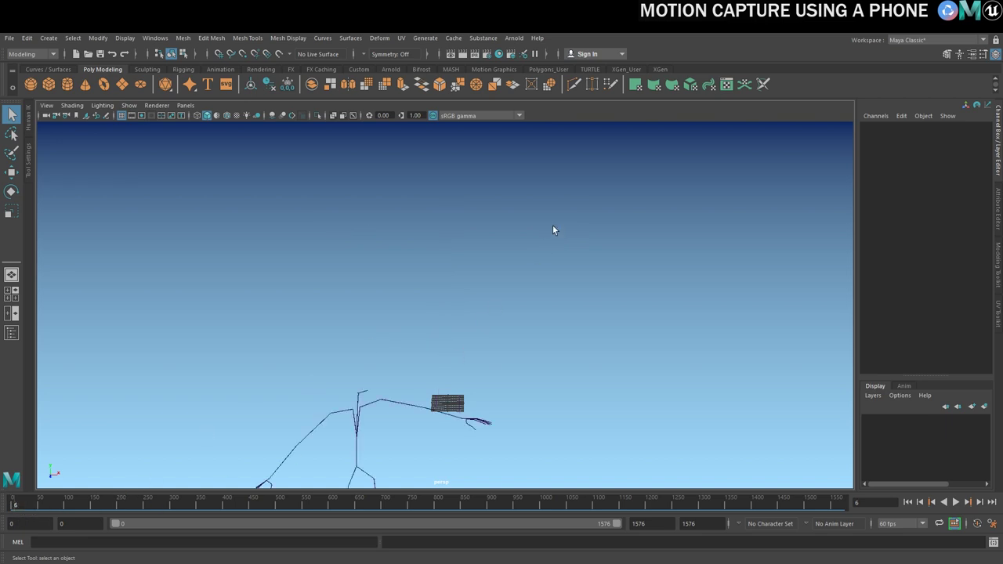
pyautogui.scroll(-8, 541, 277)
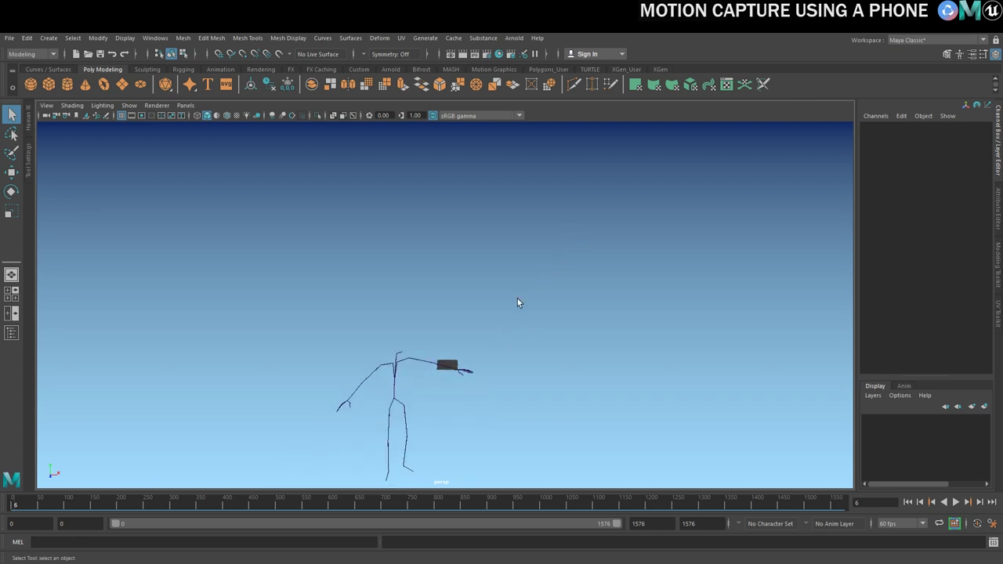
pyautogui.keyDown('alt'); pyautogui.moveTo(542, 299); pyautogui.dragTo(549, 258); pyautogui.keyUp('alt')
pyautogui.moveTo(23, 508); pyautogui.dragTo(3, 511)
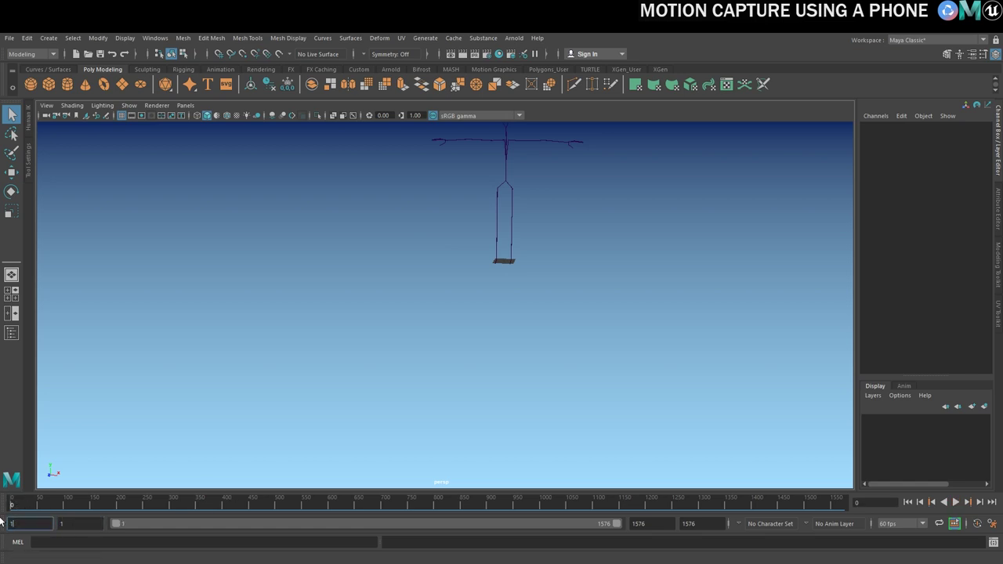
# Play the captured animation and stop it at frame 157.
pyautogui.hotkey('alt', 'v')
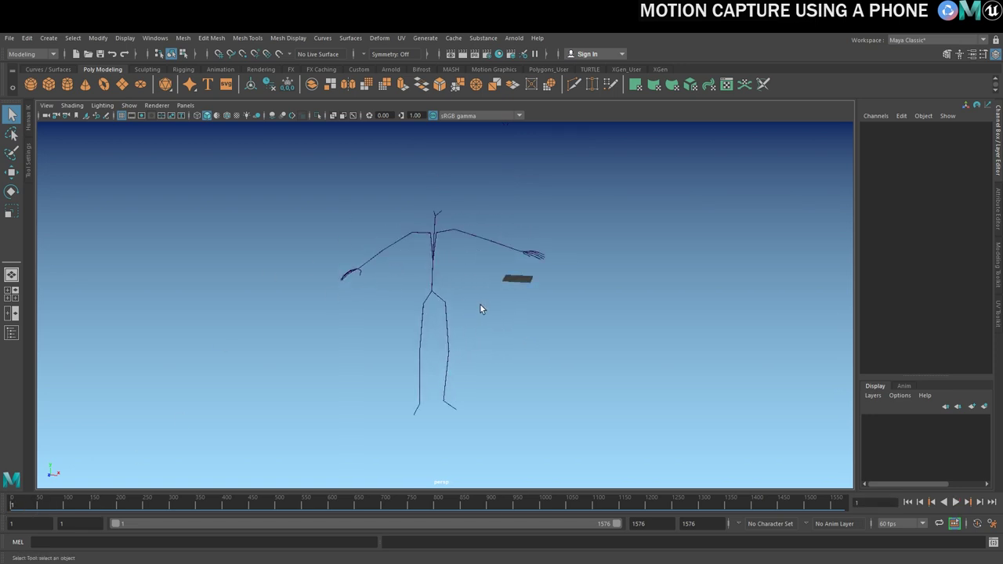
pyautogui.click(957, 503)
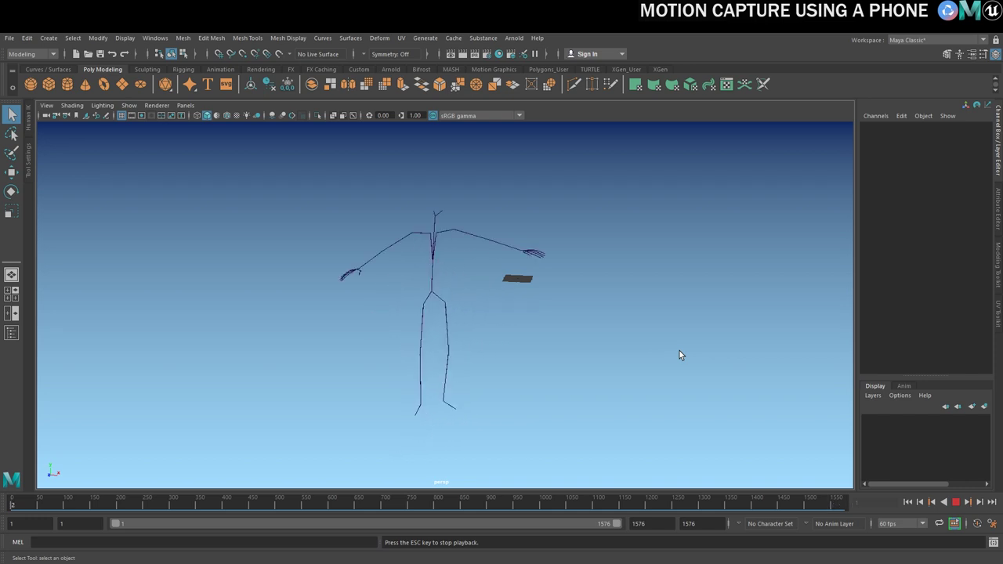
pyautogui.click(956, 502)
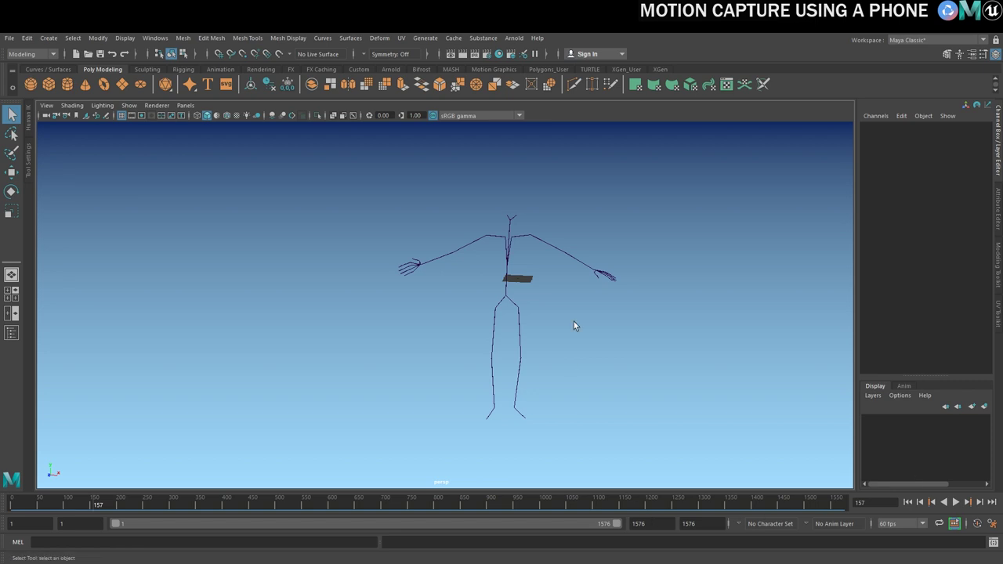
# Set animation and playback start to 0, return to frame 0 and frame the skeleton.
pyautogui.doubleClick(14, 523)
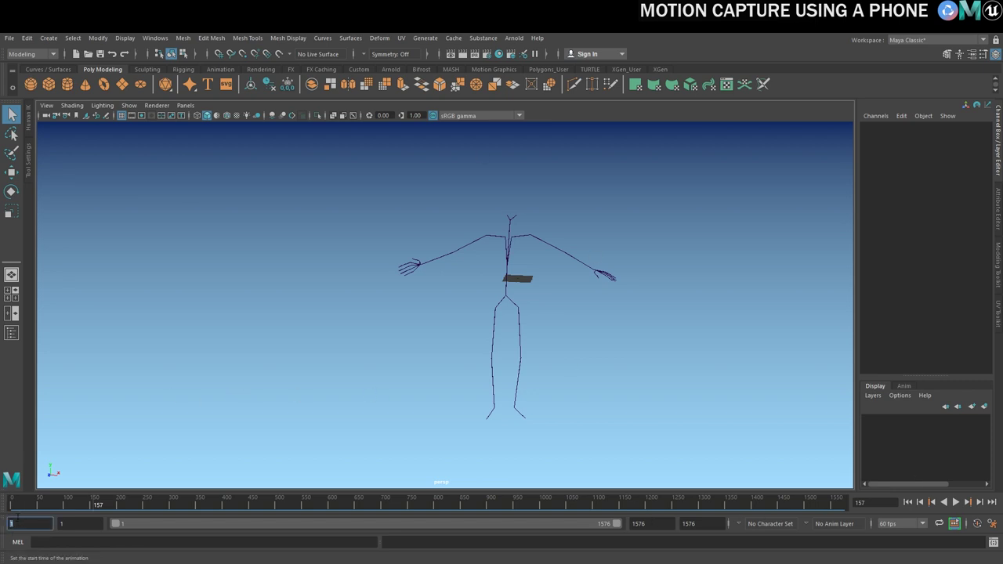
pyautogui.write('0')
pyautogui.press('Tab')
pyautogui.write('0')
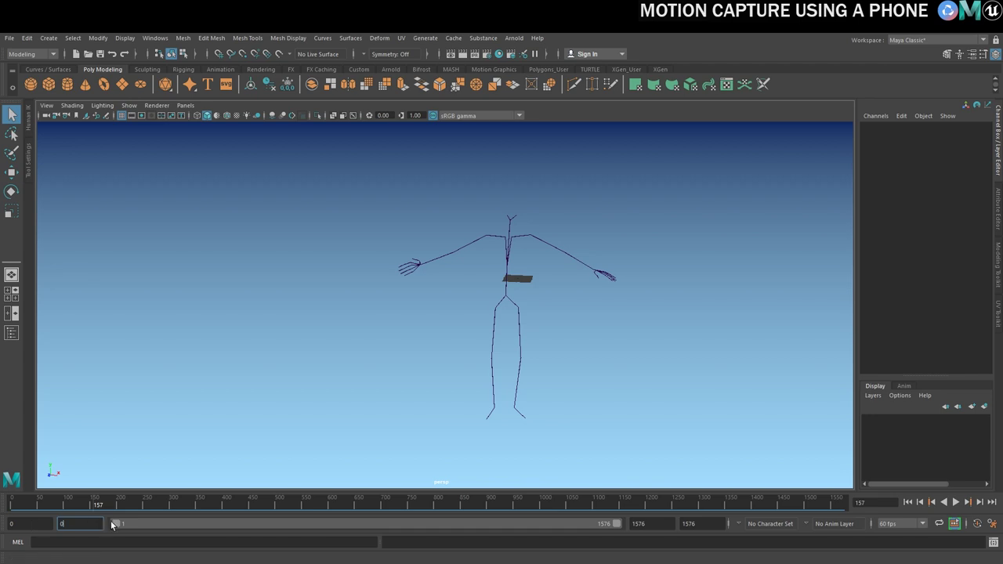
pyautogui.press('Return')
pyautogui.moveTo(98, 502); pyautogui.dragTo(12, 503)
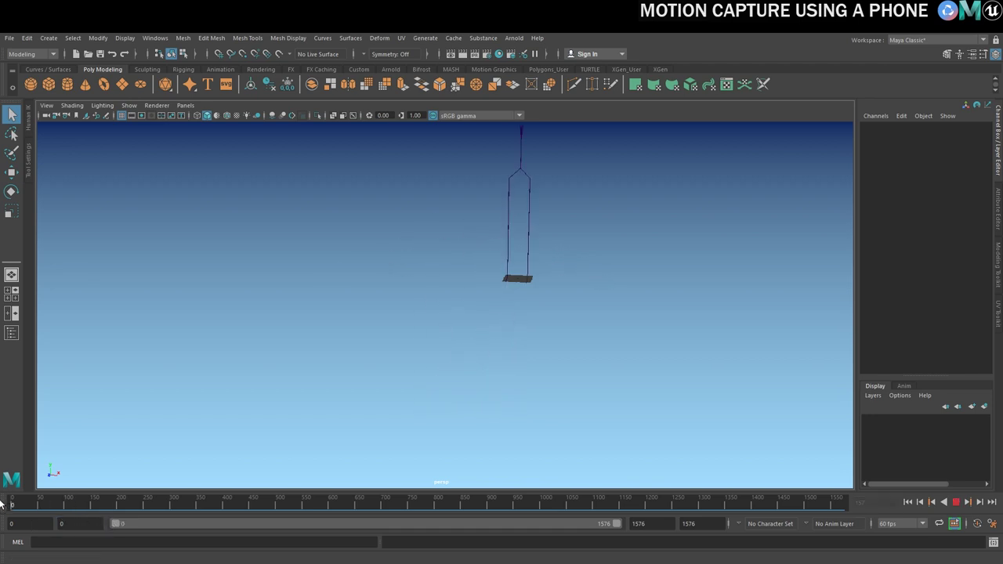
pyautogui.keyDown('alt'); pyautogui.moveTo(566, 296); pyautogui.dragTo(482, 348, button='right'); pyautogui.keyUp('alt')
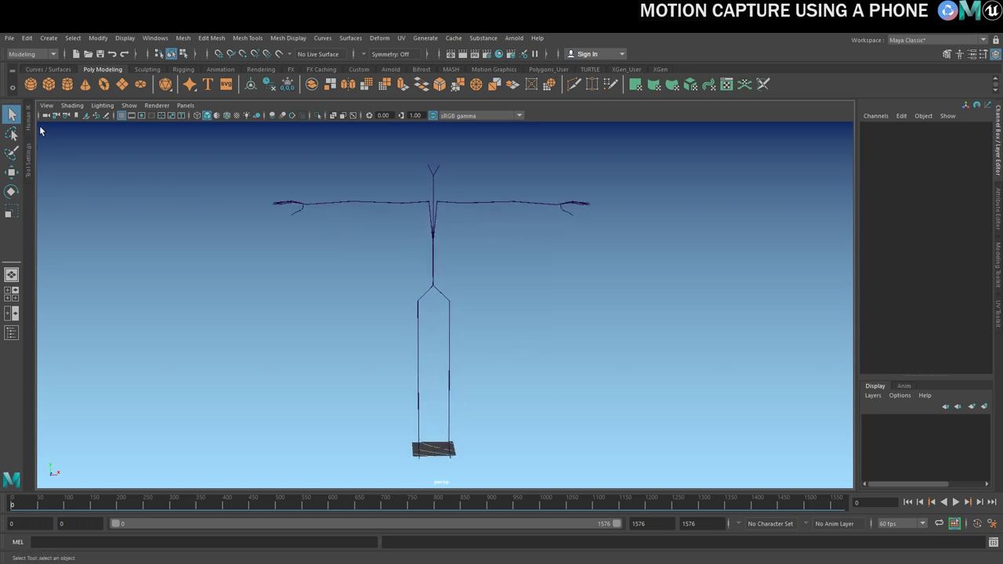
# Switch to the Rigging menu set and bring up Skeleton > HumanIK.
pyautogui.click(39, 53)
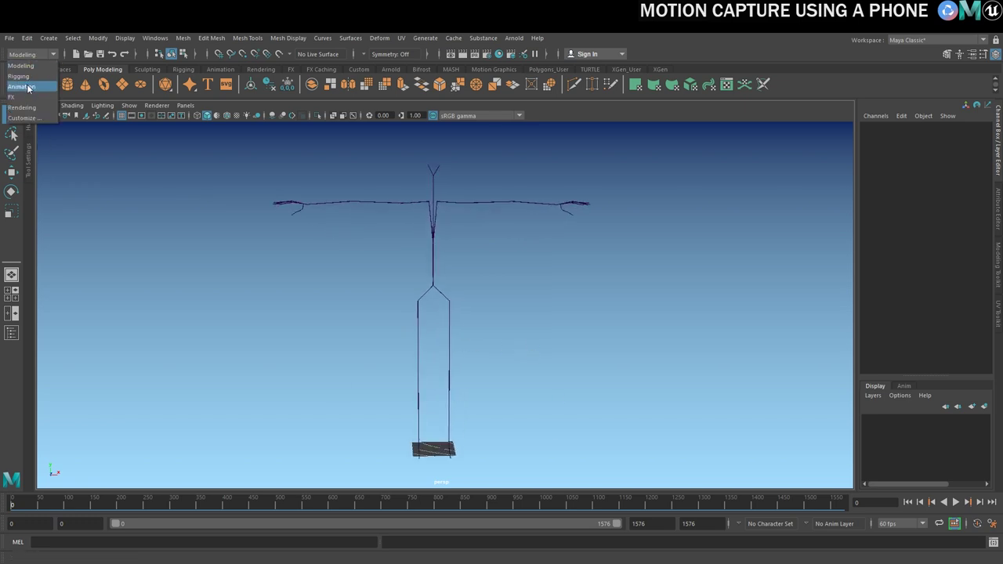
pyautogui.click(25, 76)
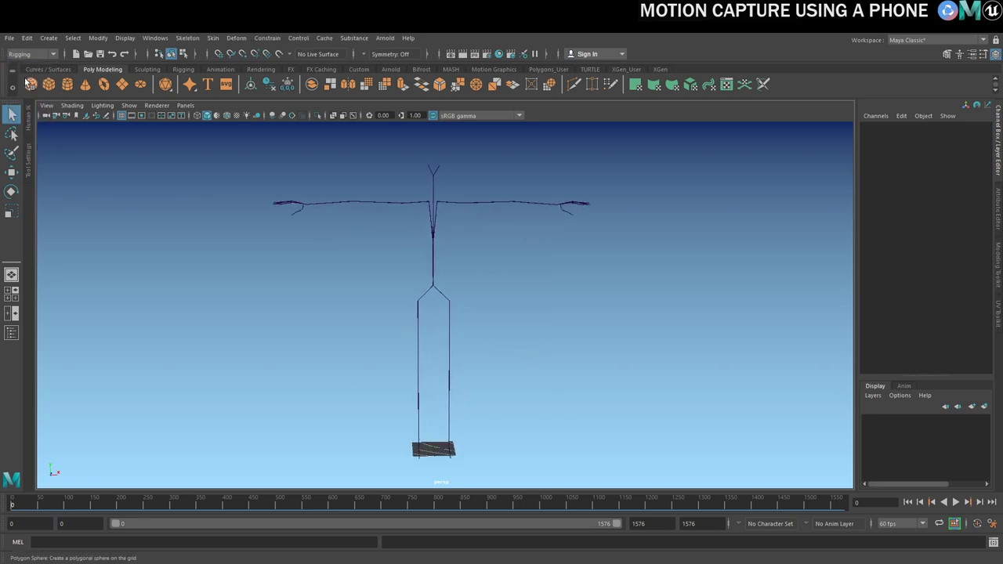
pyautogui.click(183, 37)
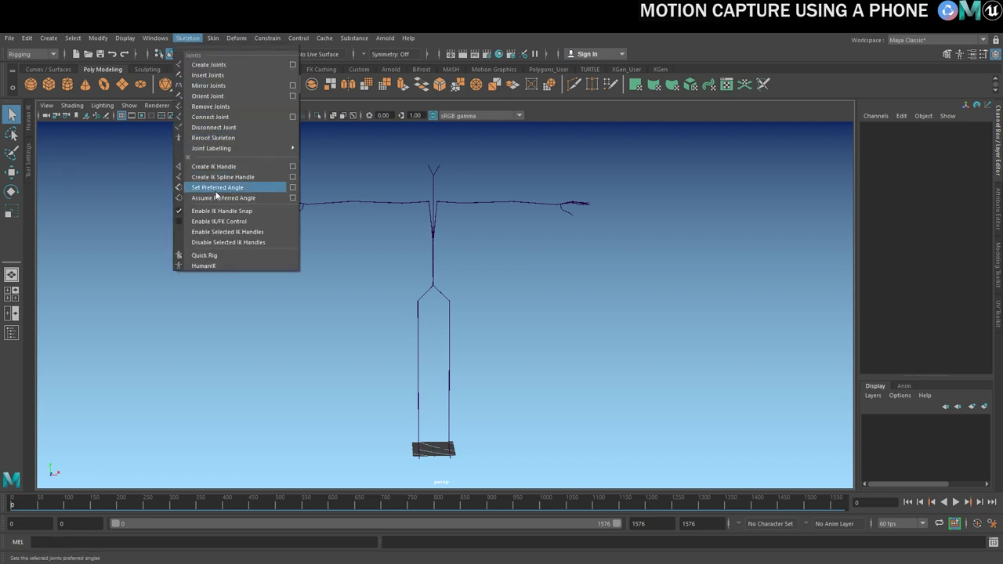
pyautogui.click(203, 266)
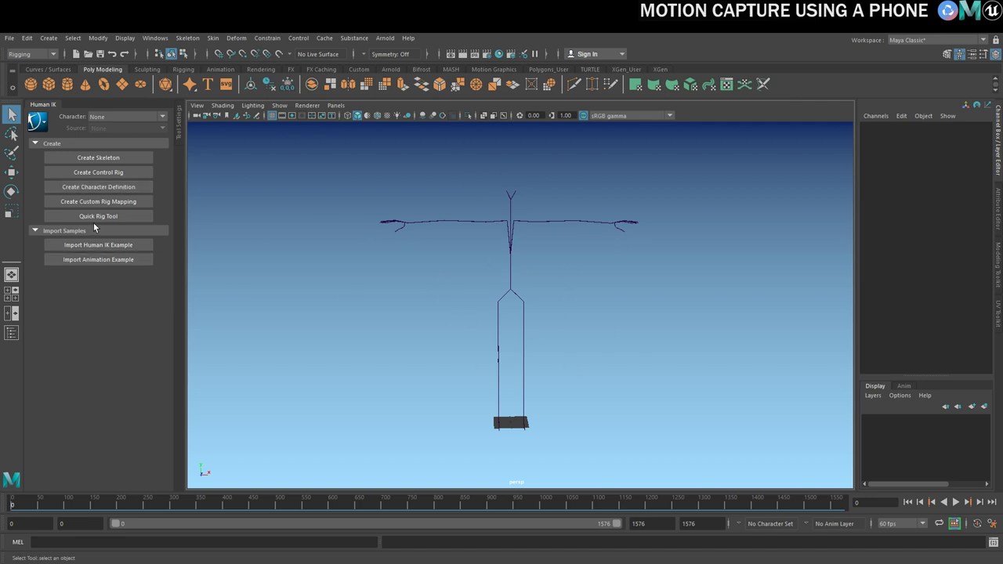
# Create the Character1 HumanIK definition with Create Character Definition.
pyautogui.click(102, 188)
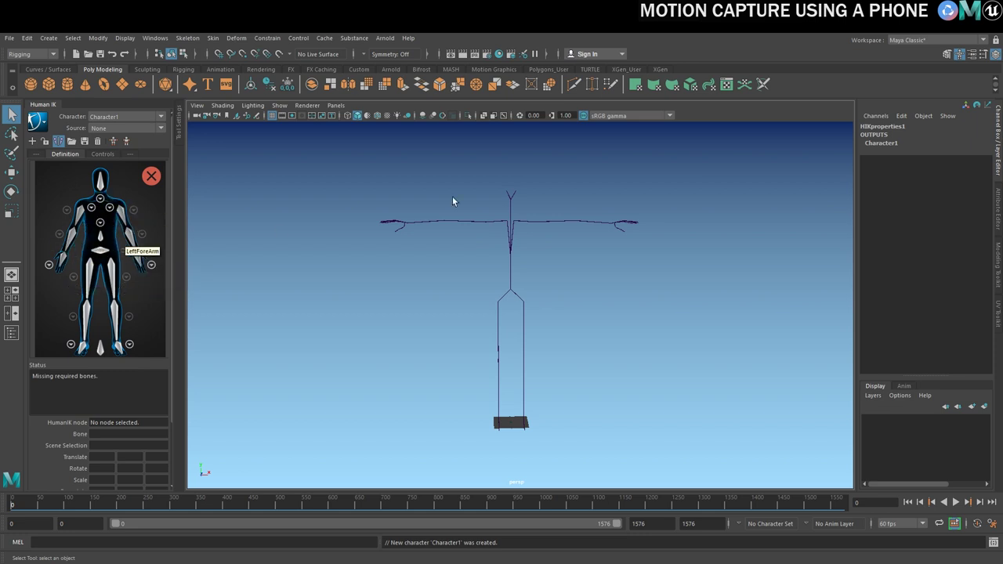
# Rename the HumanIK character to 'Mocap Data', which Maya stores as Mocap_Data.
pyautogui.click(36, 121)
pyautogui.click(74, 128)
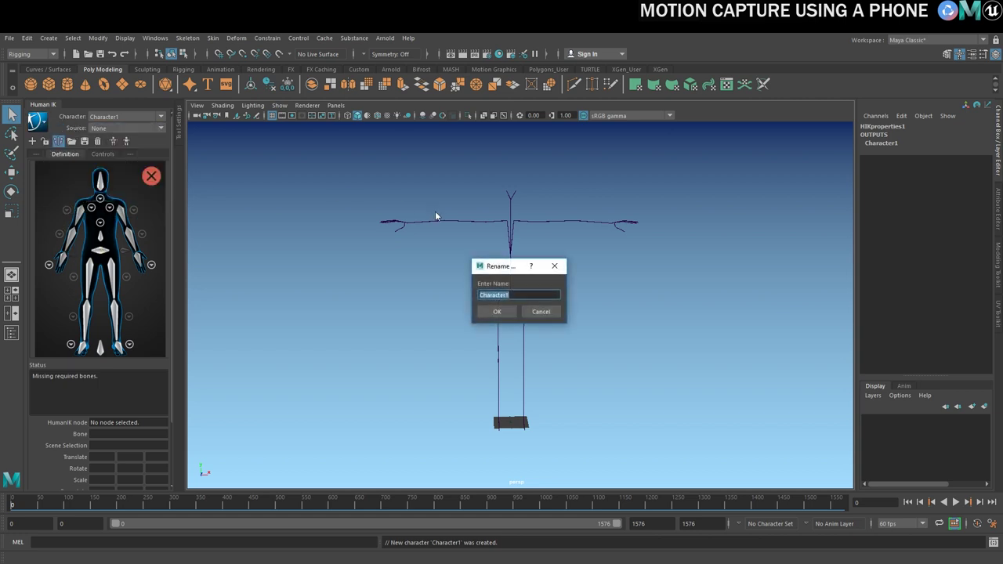
pyautogui.write('Mocap Data')
pyautogui.press('Return')
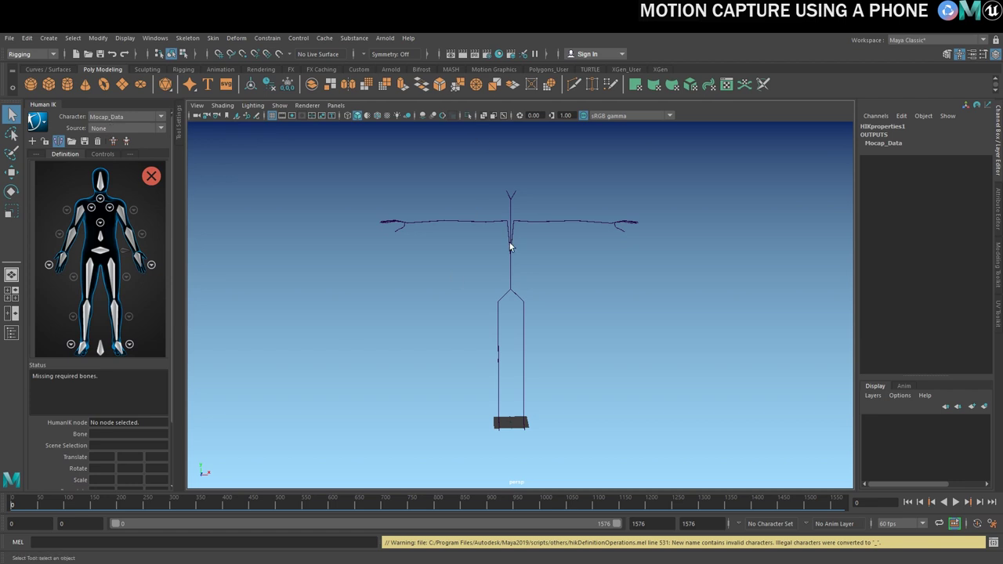
# Zoom in and check the Hips, LeftArm and LeftLeg joint names, ending with Hips selected.
pyautogui.scroll(5, 508, 245)
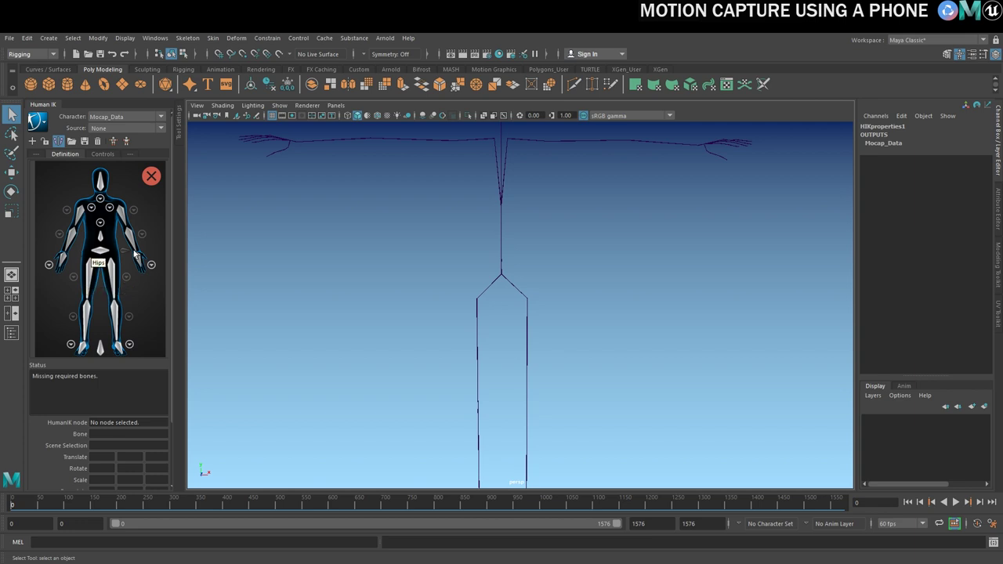
pyautogui.click(491, 275)
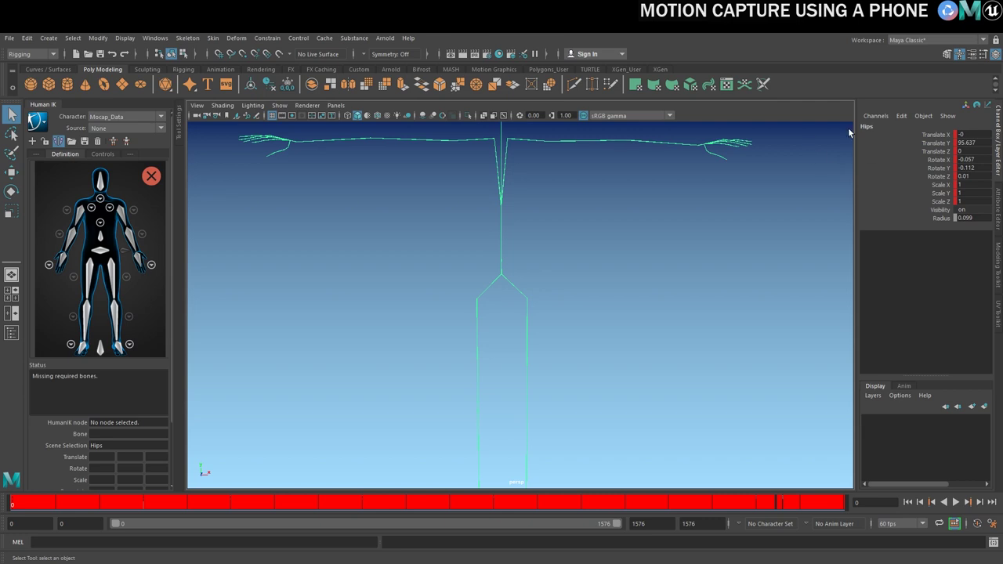
pyautogui.click(569, 143)
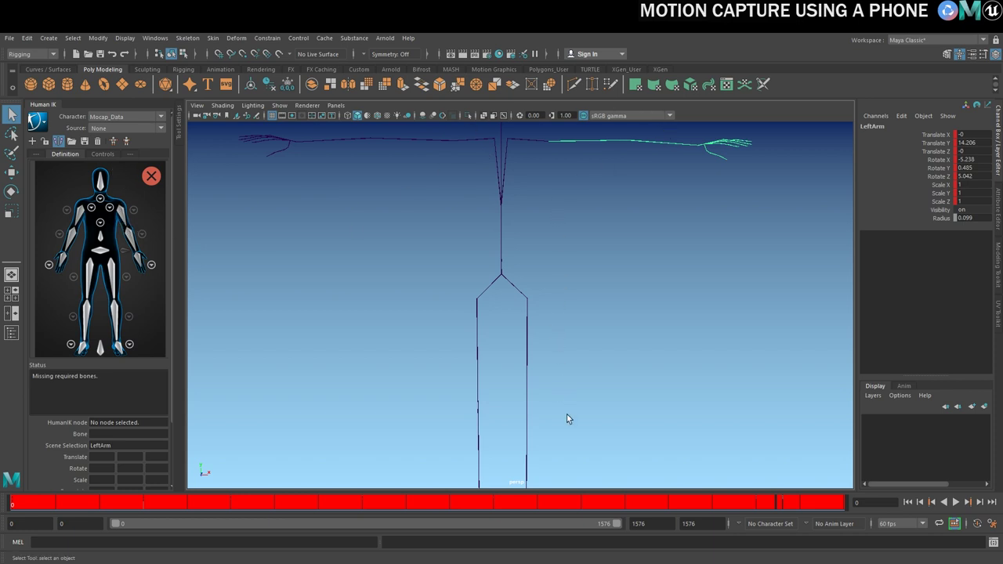
pyautogui.click(518, 452)
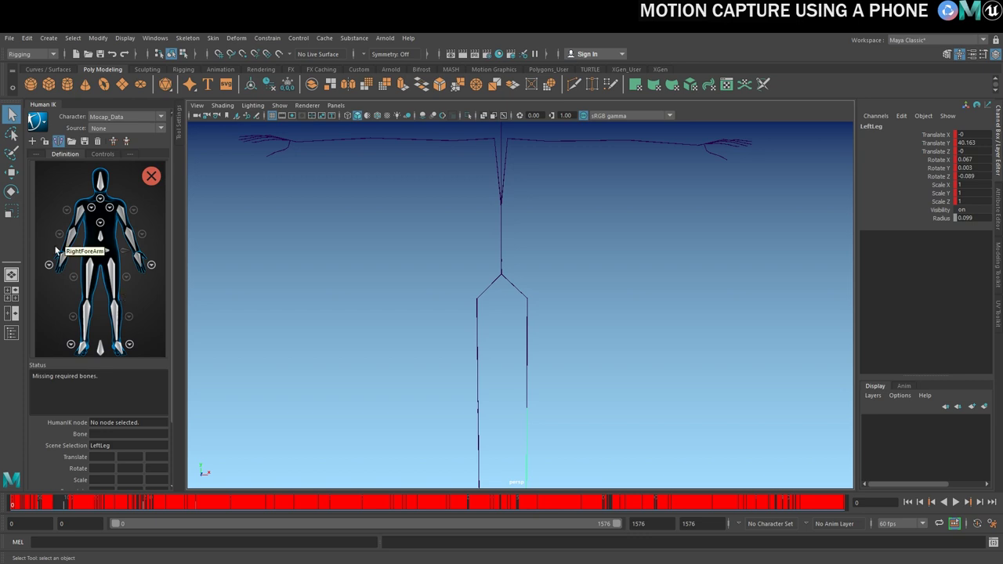
pyautogui.click(501, 276)
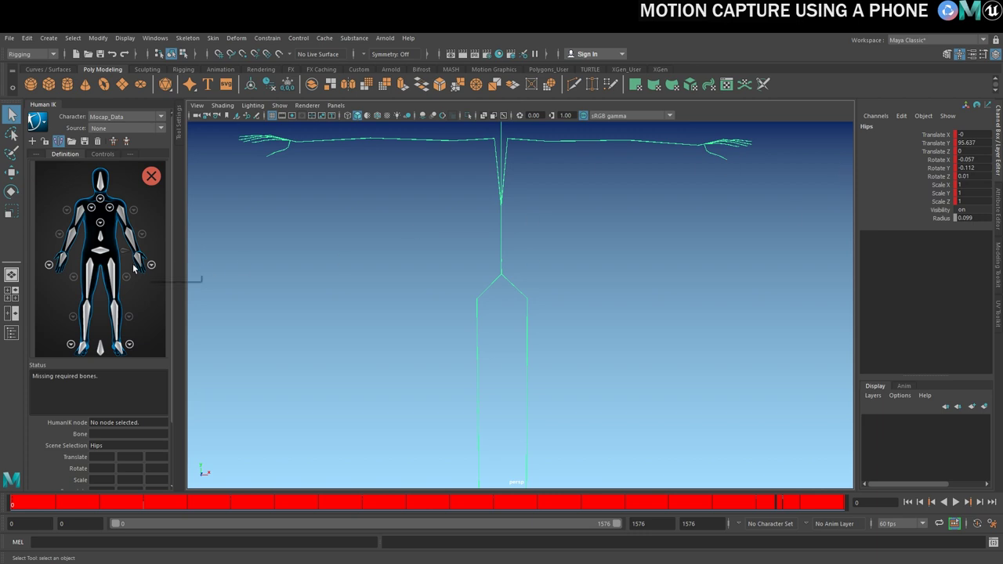
# Assign the Hips and Spine joints to the definition's hips and spine slots.
pyautogui.rightClick(103, 257)
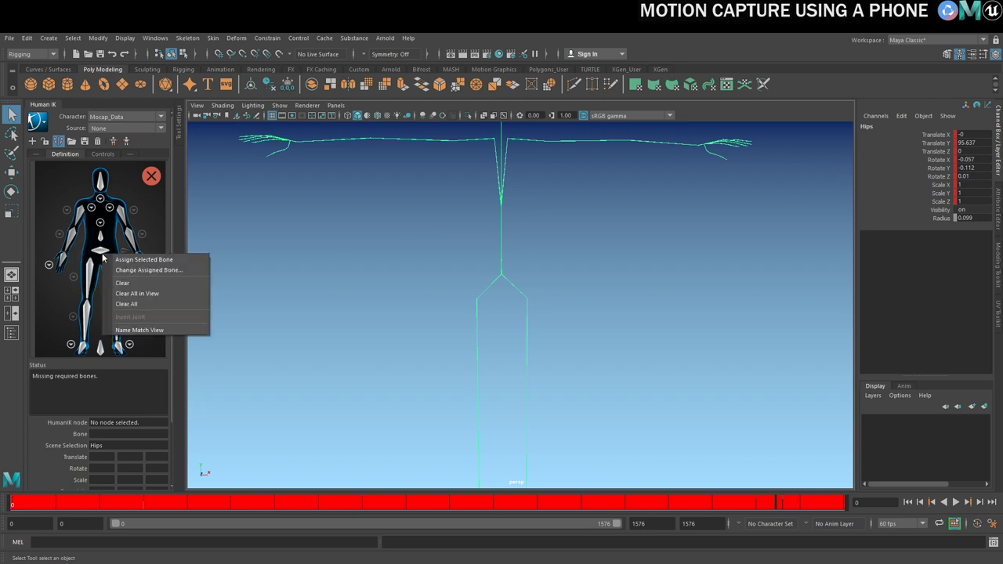
pyautogui.click(143, 260)
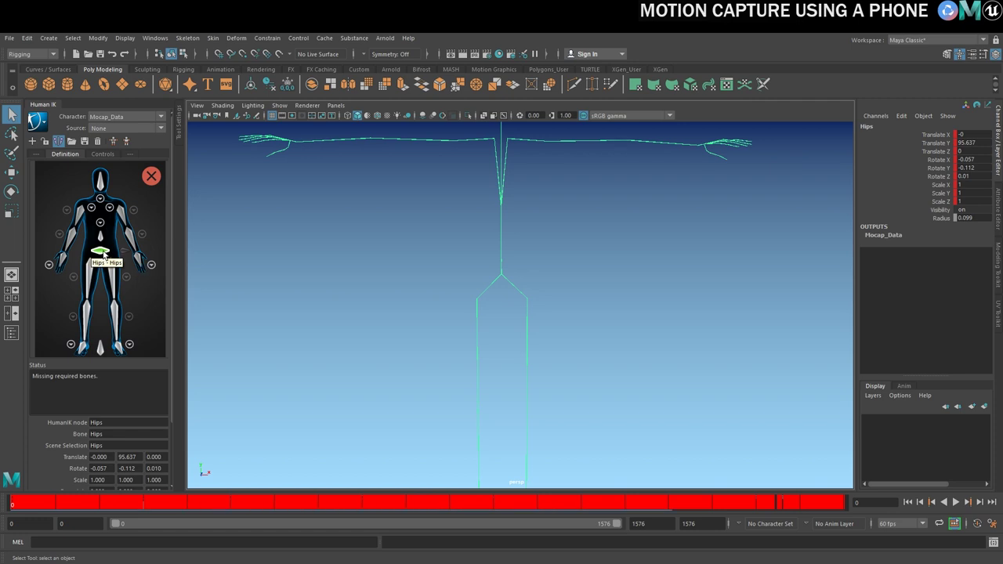
pyautogui.press('Down')
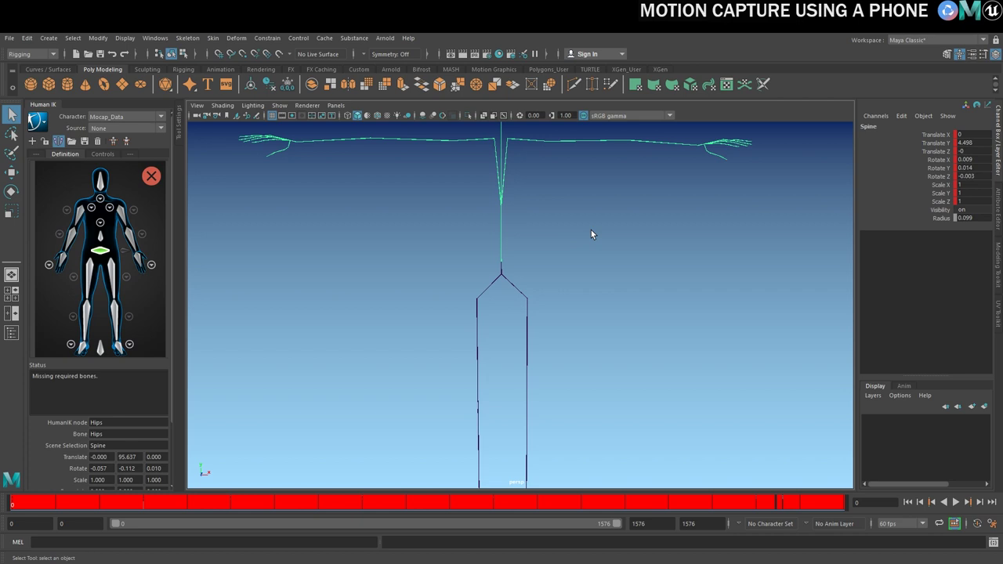
pyautogui.rightClick(100, 242)
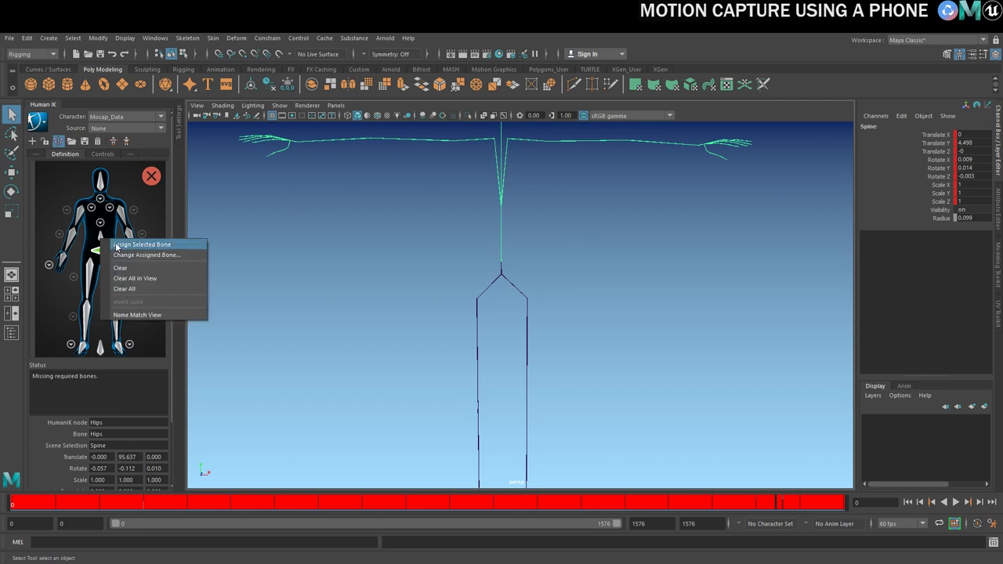
pyautogui.click(129, 244)
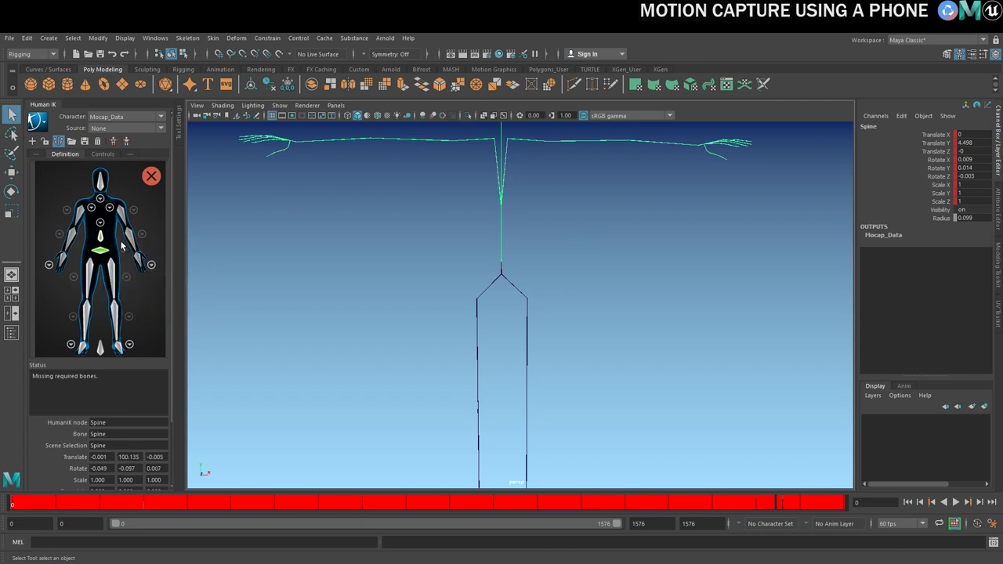
# Map Spine1 to the lowest spine slot and Spine2 to the next spine slot.
pyautogui.click(504, 165)
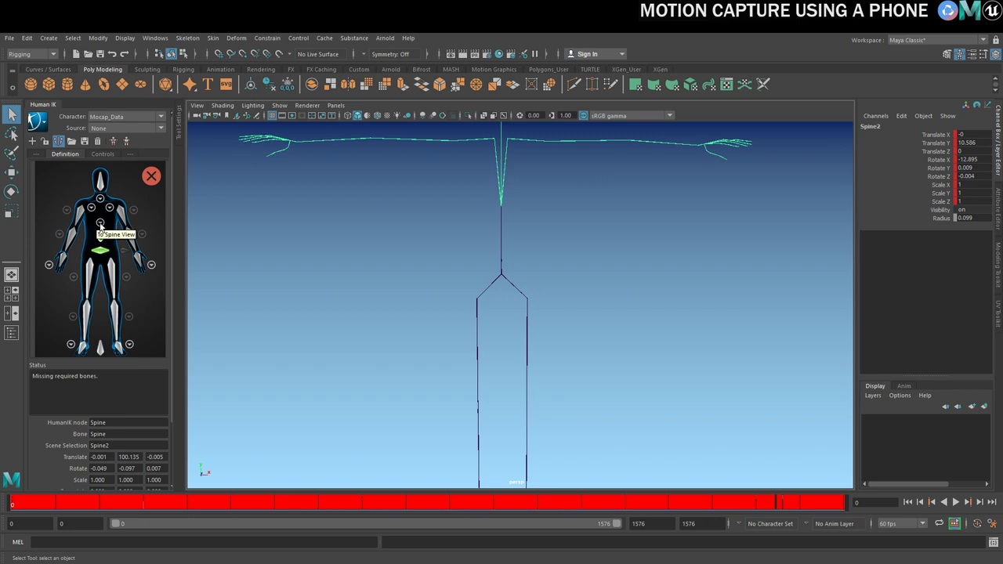
pyautogui.click(101, 227)
pyautogui.rightClick(100, 319)
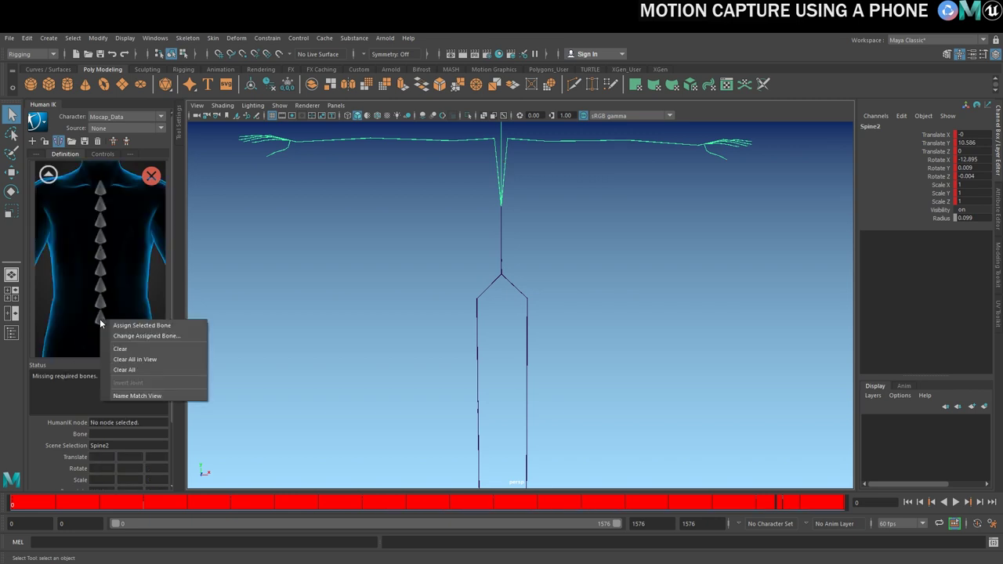
pyautogui.click(116, 328)
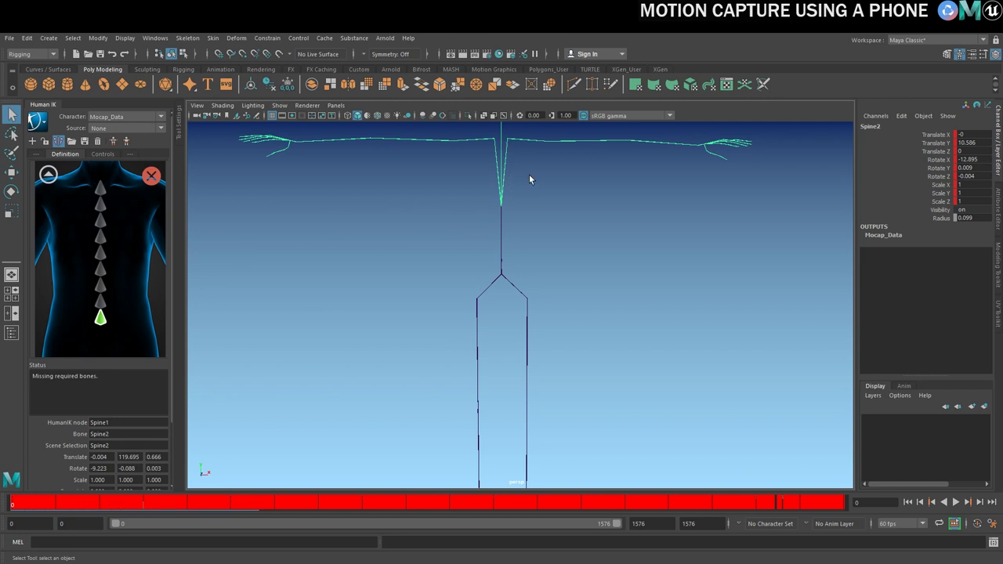
pyautogui.keyDown('alt'); pyautogui.moveTo(540, 176); pyautogui.dragTo(504, 206, button='middle'); pyautogui.keyUp('alt')
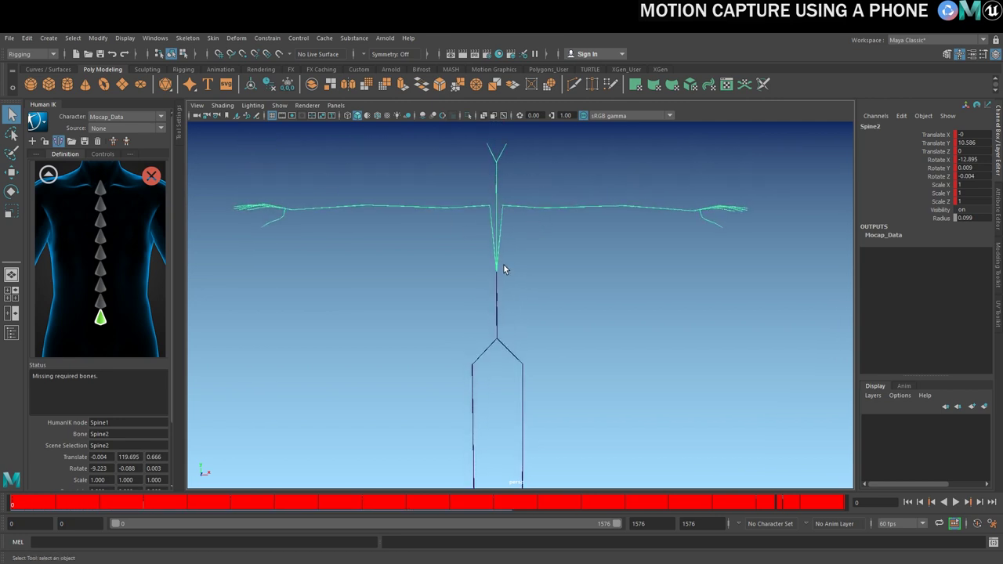
pyautogui.click(494, 288)
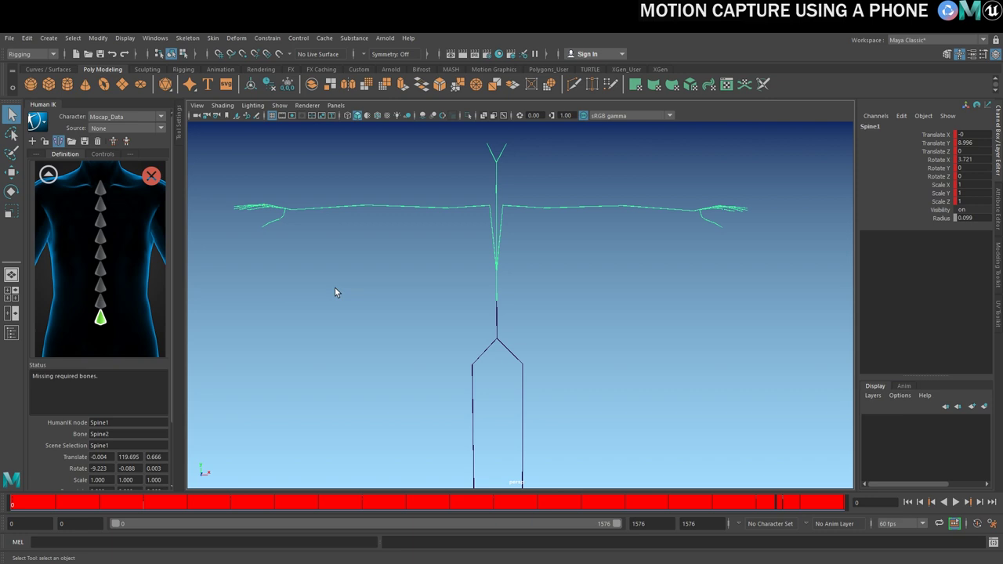
pyautogui.rightClick(101, 325)
pyautogui.click(116, 329)
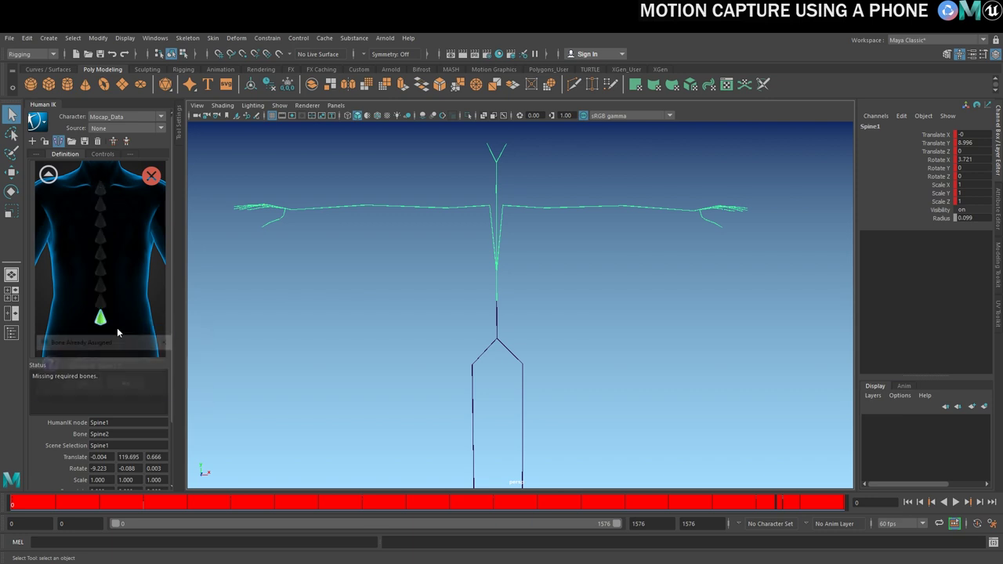
pyautogui.click(82, 384)
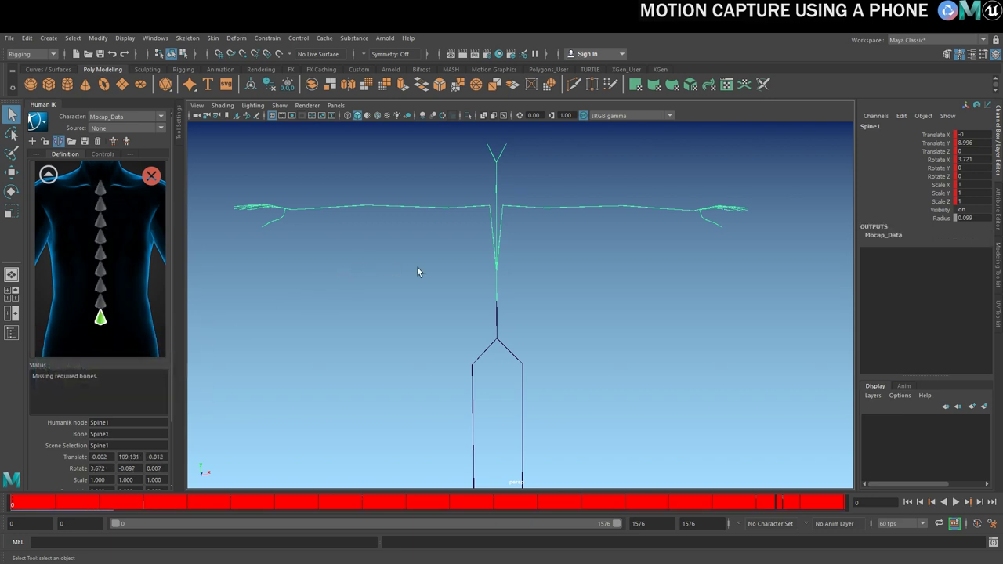
pyautogui.click(499, 226)
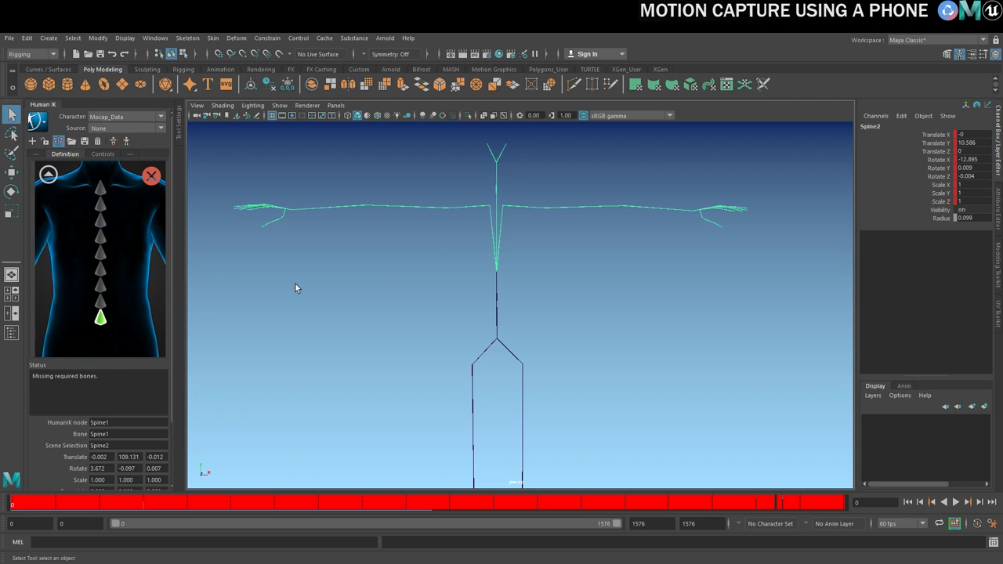
pyautogui.rightClick(106, 308)
pyautogui.click(141, 310)
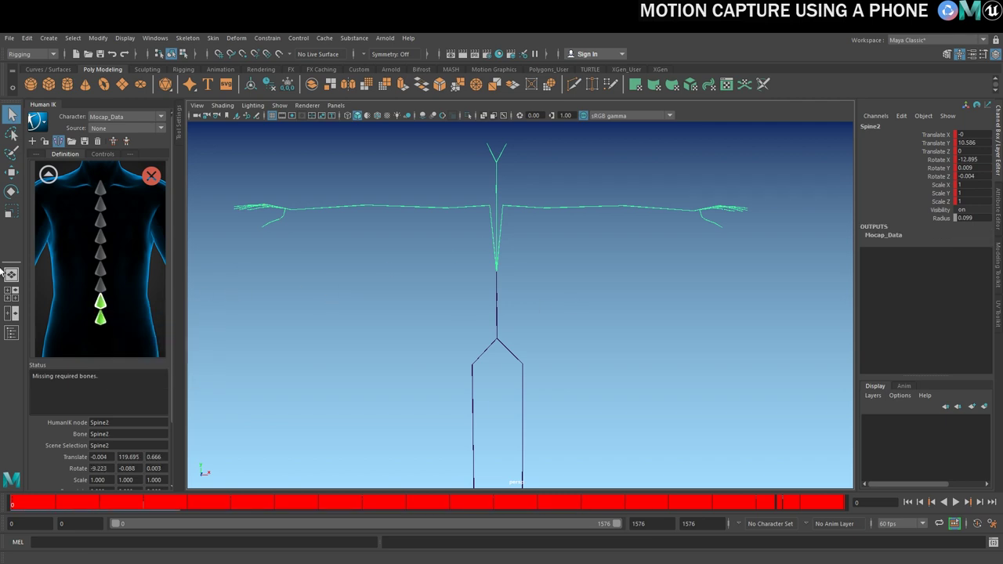
pyautogui.click(49, 176)
# Assign the Neck and Head joints to the neck and head slots.
pyautogui.click(504, 179)
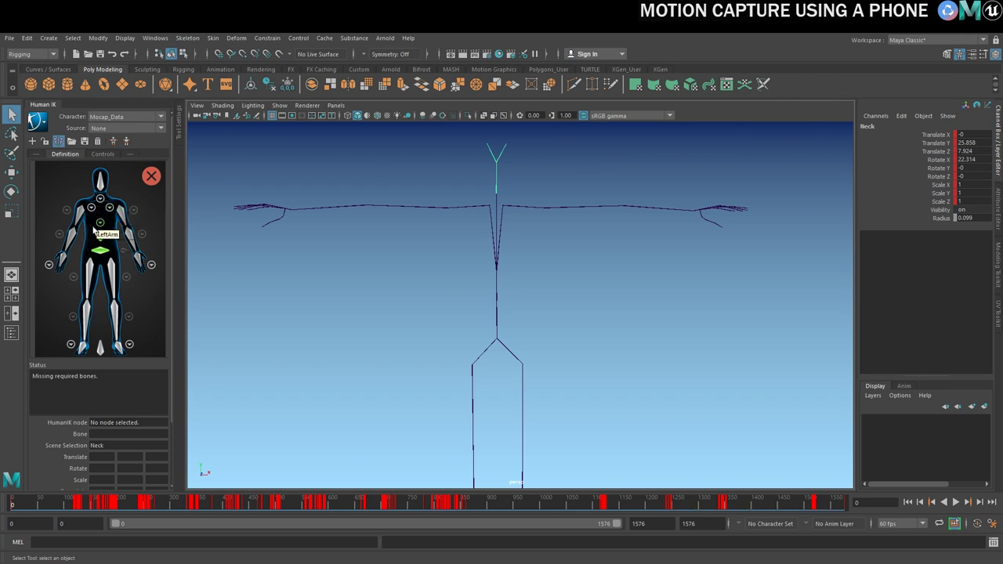
pyautogui.click(100, 201)
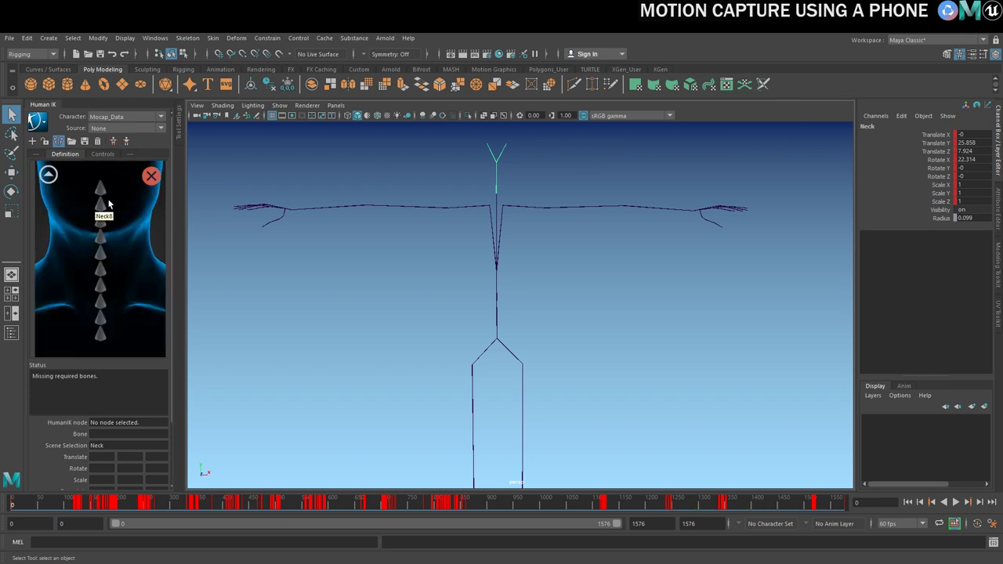
pyautogui.rightClick(100, 334)
pyautogui.click(168, 341)
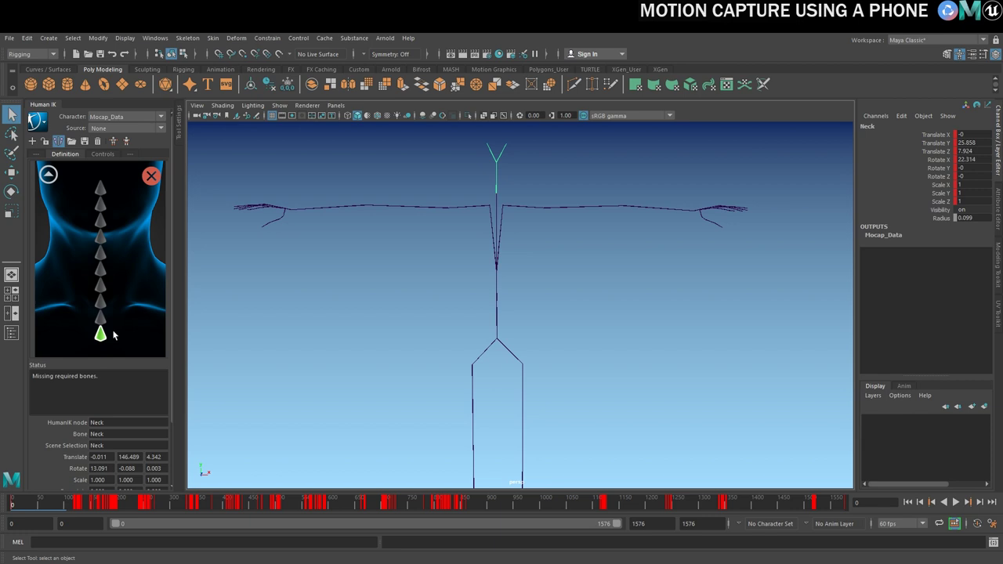
pyautogui.click(47, 176)
pyautogui.moveTo(480, 147); pyautogui.dragTo(517, 159)
pyautogui.rightClick(112, 192)
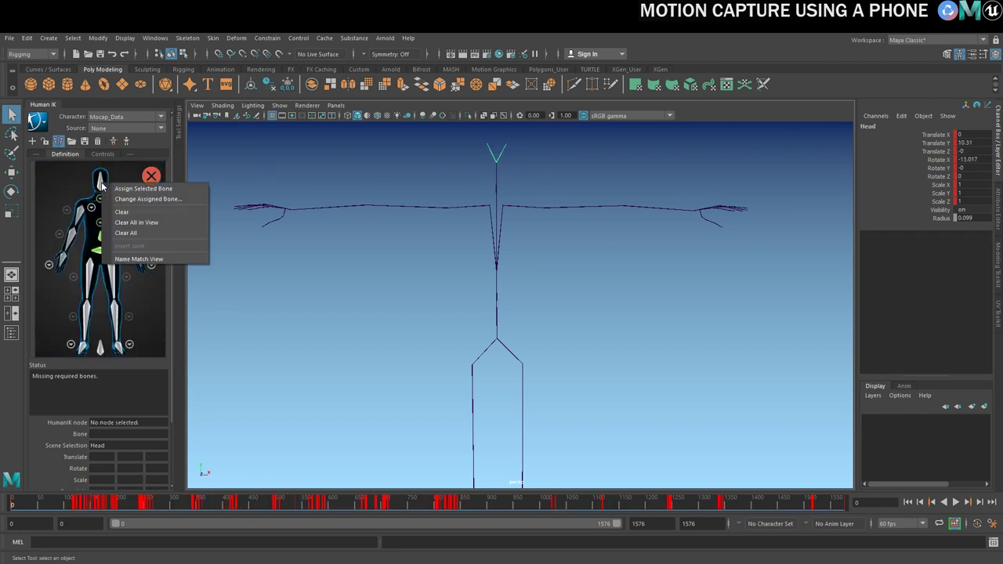
pyautogui.click(169, 188)
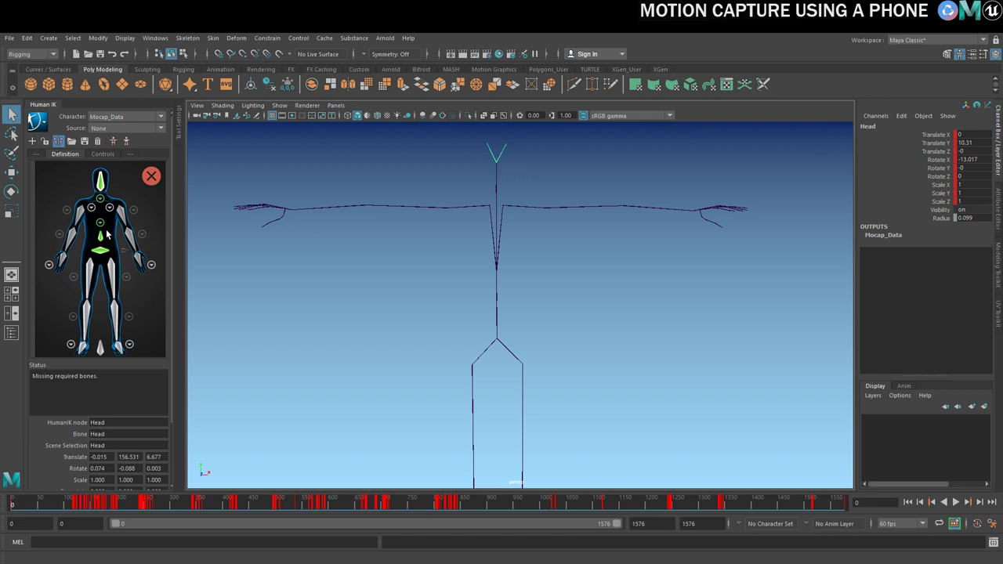
# Map the LeftShoulder and LeftArm joints to the left shoulder and left arm slots.
pyautogui.click(508, 217)
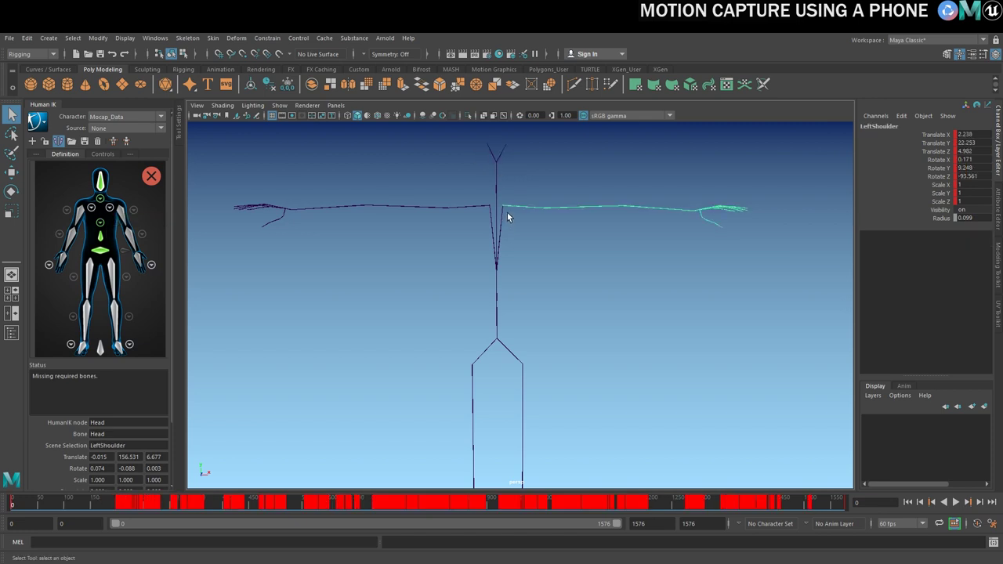
pyautogui.click(109, 207)
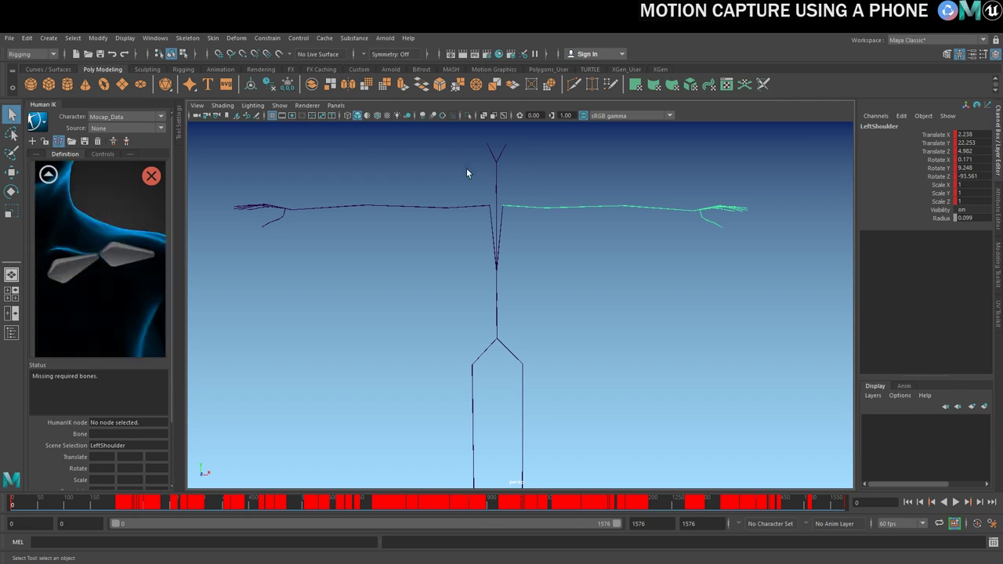
pyautogui.rightClick(77, 271)
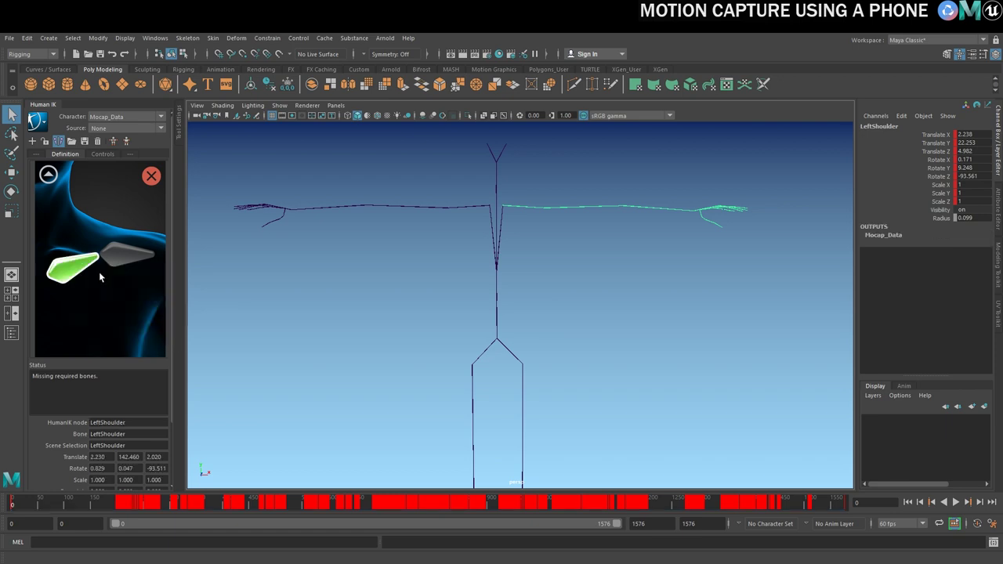
pyautogui.click(47, 174)
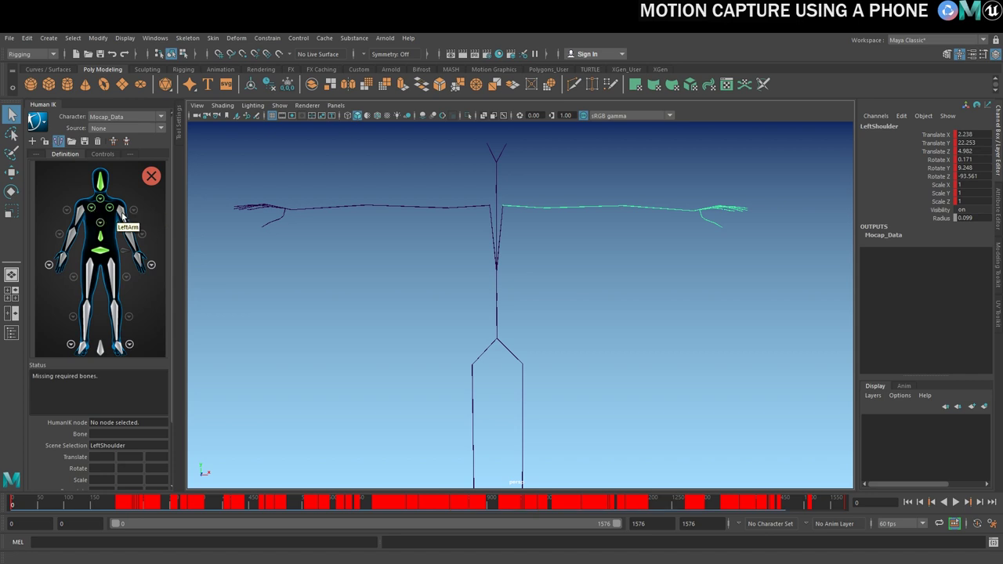
pyautogui.click(561, 210)
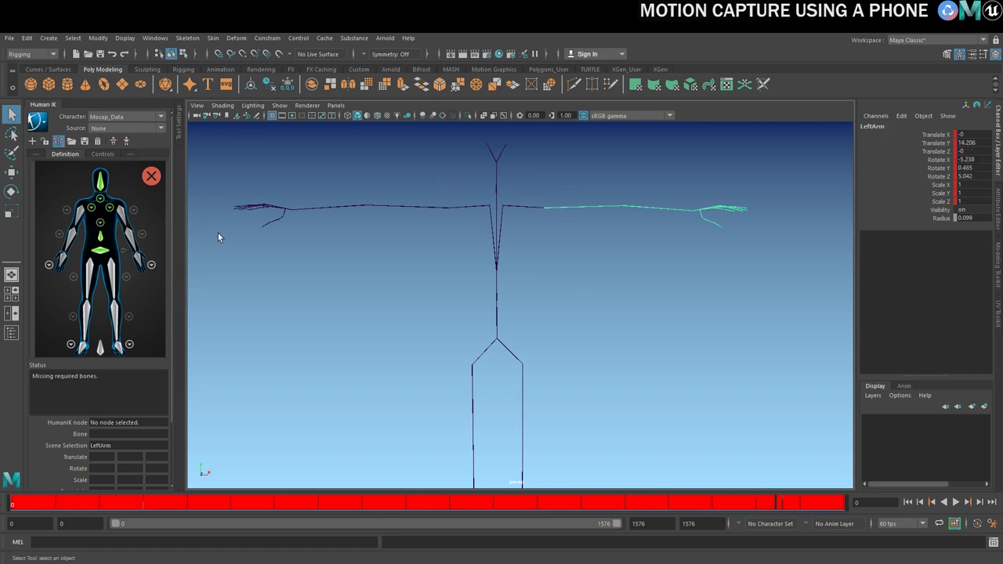
pyautogui.rightClick(123, 214)
pyautogui.click(140, 221)
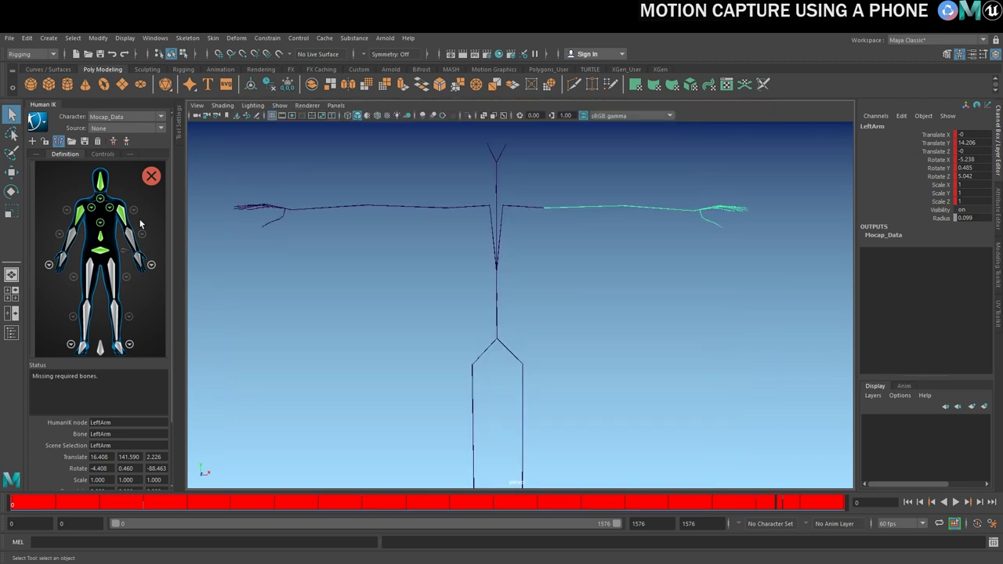
# Assign the LeftForeArm and LeftHand joints to the left forearm and hand slots.
pyautogui.click(656, 208)
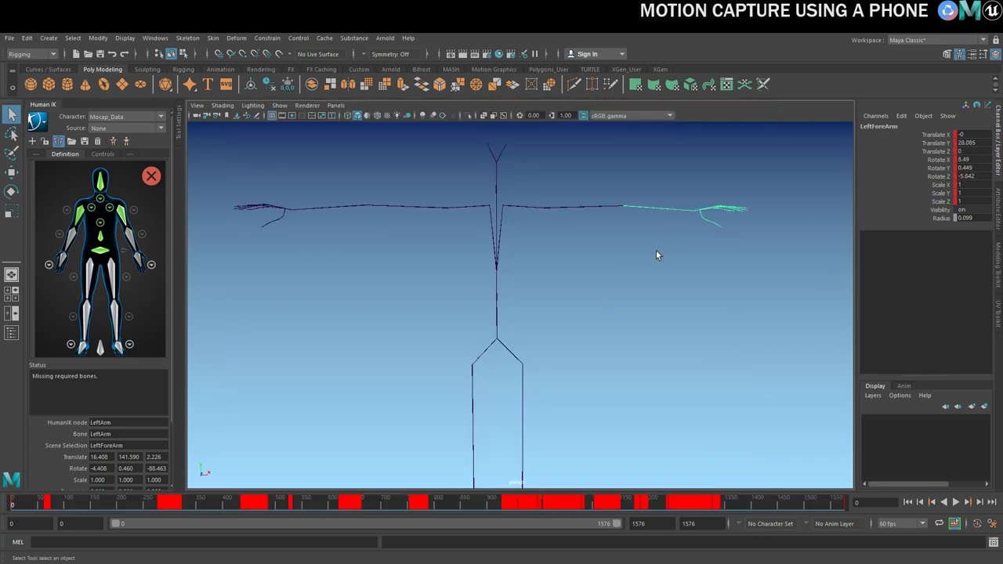
pyautogui.rightClick(144, 245)
pyautogui.click(168, 245)
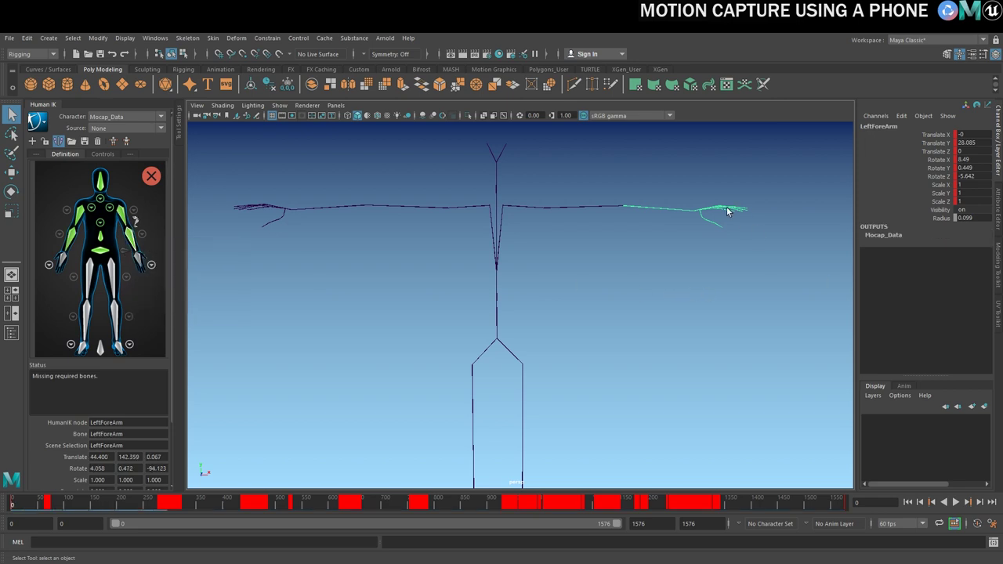
pyautogui.click(698, 215)
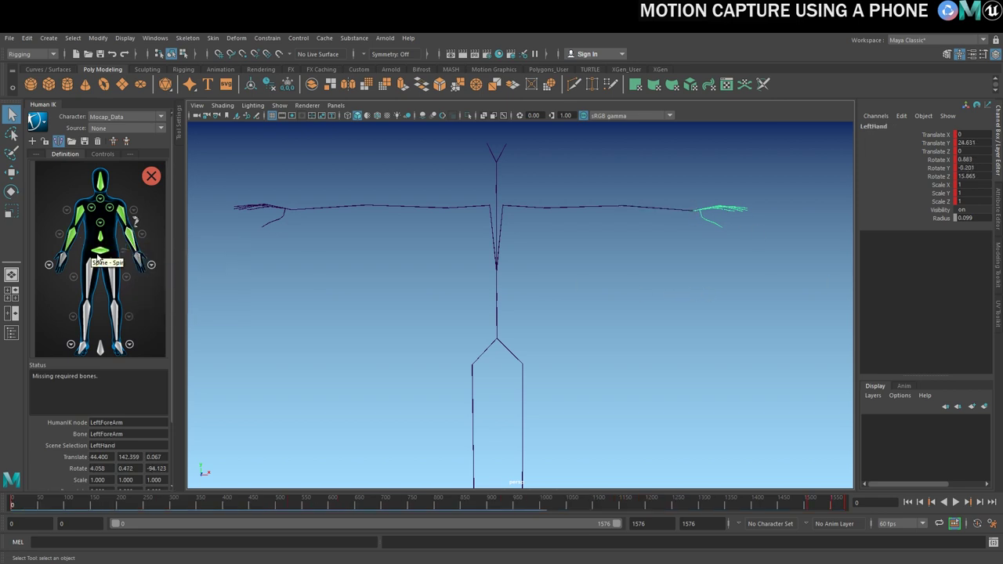
pyautogui.rightClick(139, 257)
pyautogui.click(161, 264)
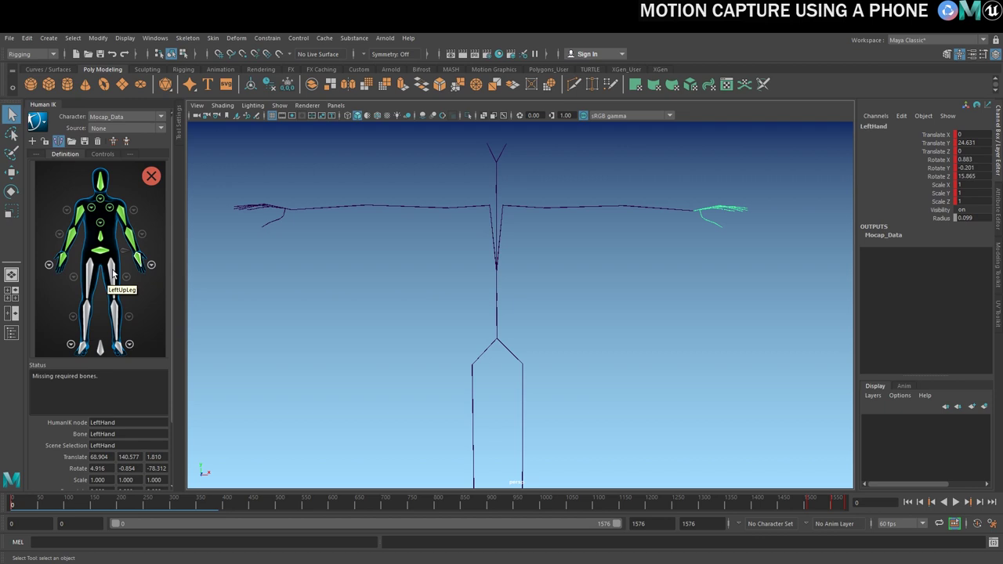
# Assign LeftUpLeg, LeftLeg and LeftFoot to the left leg slots, completing the characterization.
pyautogui.click(548, 401)
pyautogui.rightClick(112, 287)
pyautogui.click(133, 292)
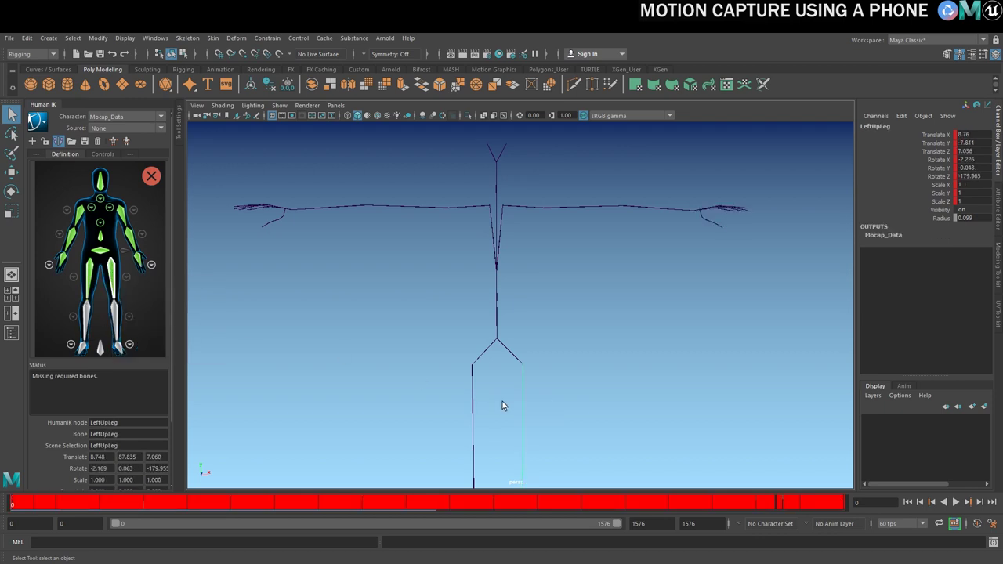
pyautogui.keyDown('alt'); pyautogui.moveTo(503, 402); pyautogui.dragTo(545, 296, button='middle'); pyautogui.keyUp('alt')
pyautogui.click(517, 379)
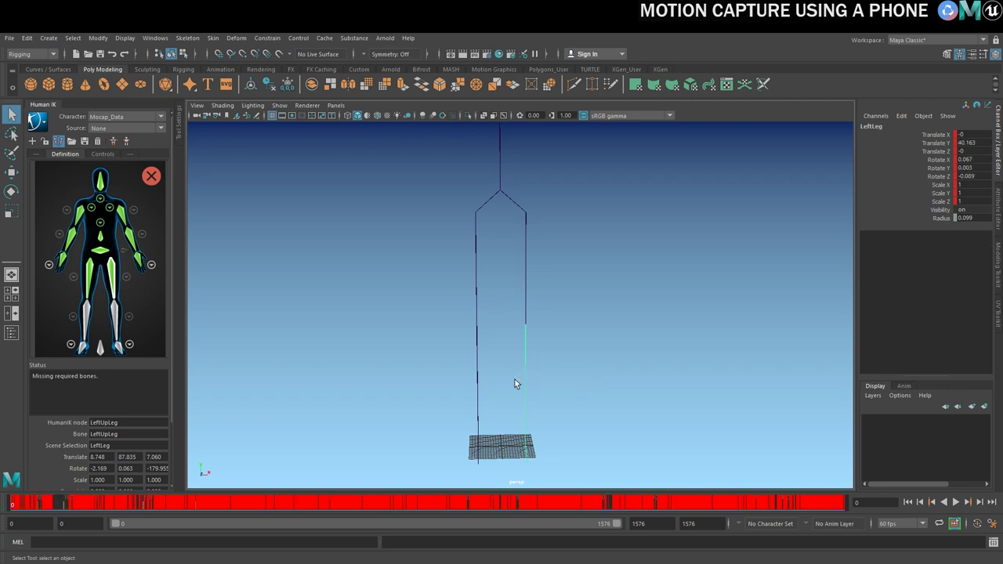
pyautogui.rightClick(115, 313)
pyautogui.click(132, 322)
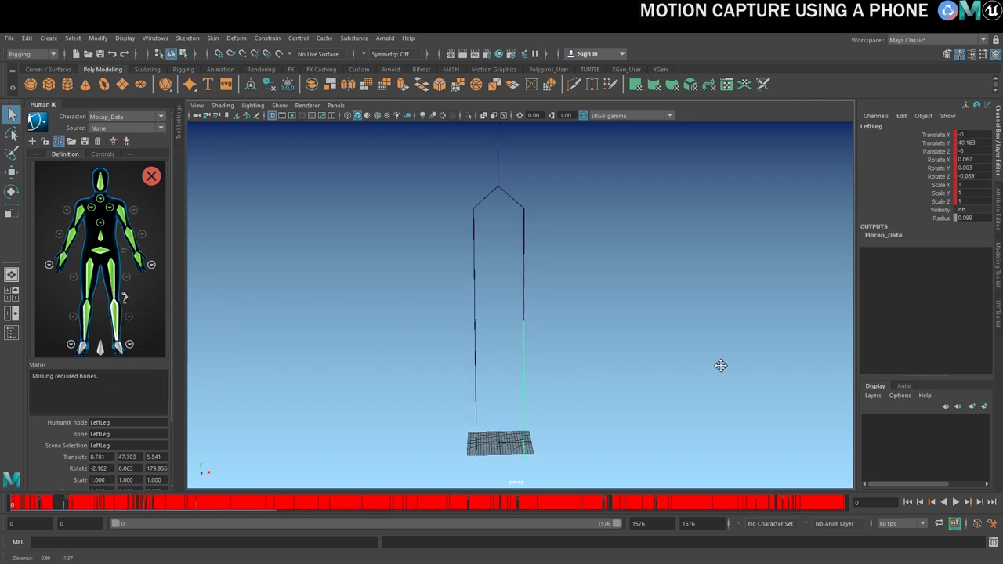
pyautogui.keyDown('alt'); pyautogui.moveTo(719, 365); pyautogui.dragTo(424, 337); pyautogui.keyUp('alt')
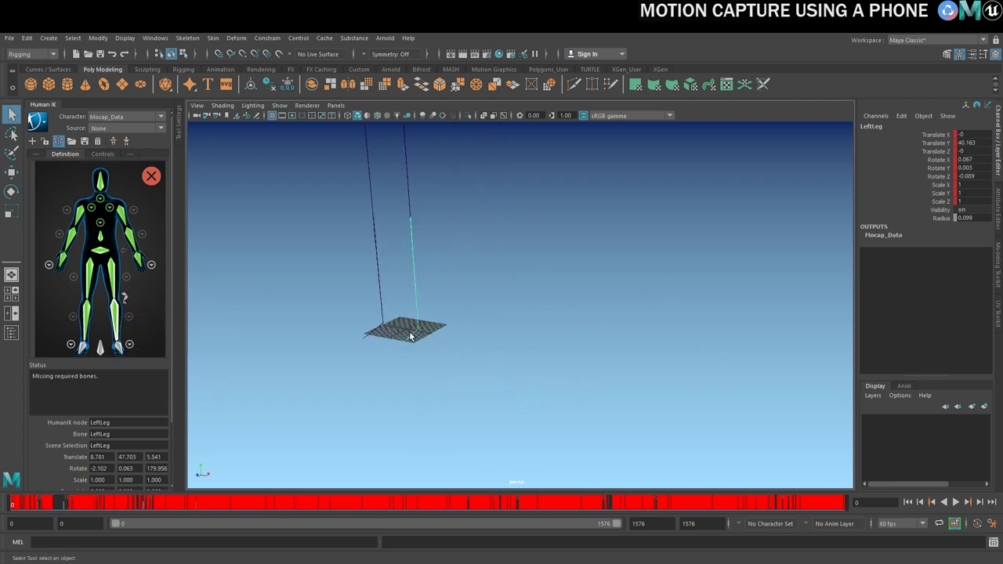
pyautogui.click(382, 345)
pyautogui.rightClick(120, 345)
pyautogui.click(137, 350)
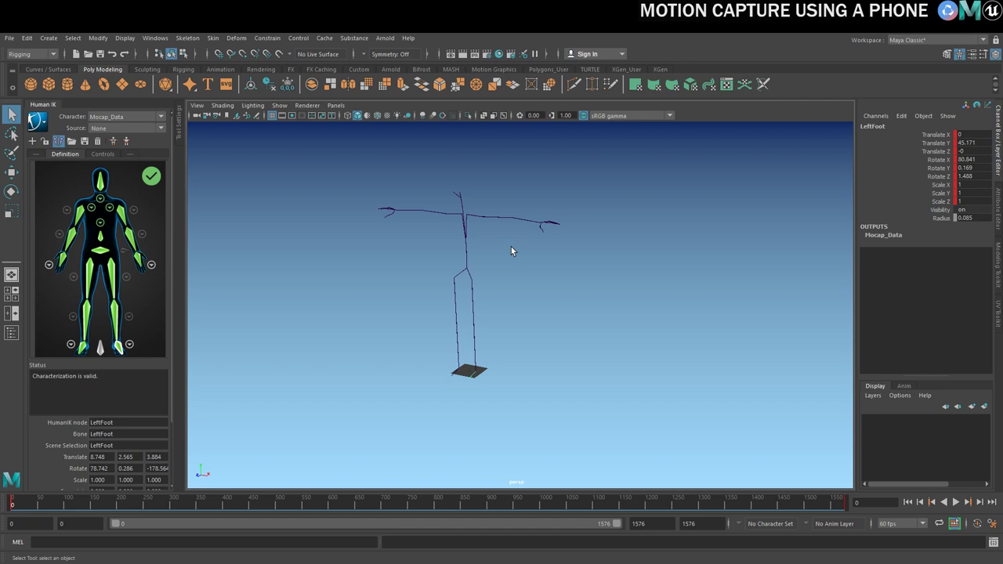
# Zoom in on the characterized mocap skeleton and bring up the File menu.
pyautogui.keyDown('alt'); pyautogui.moveTo(511, 251); pyautogui.dragTo(563, 279, button='right'); pyautogui.keyUp('alt')
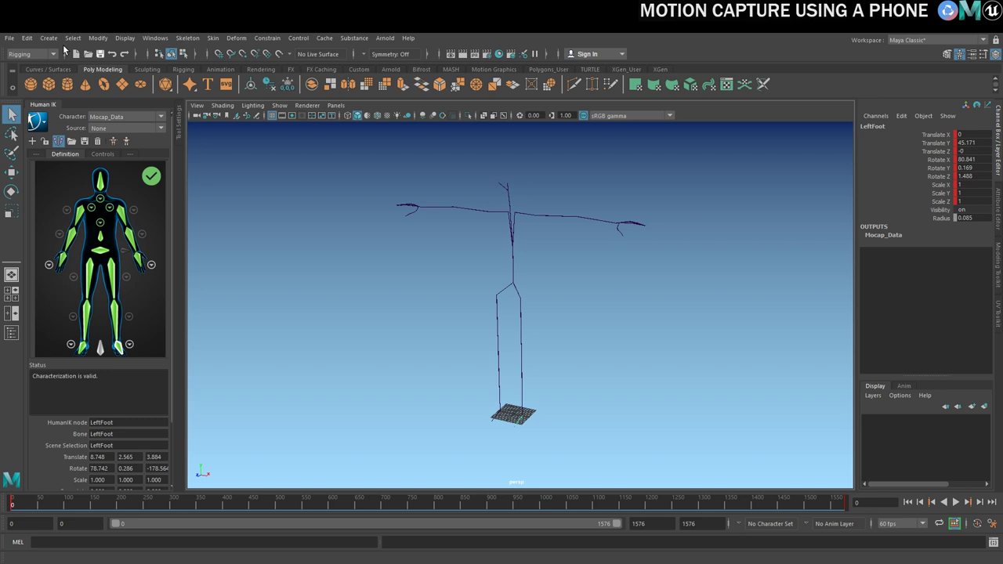
pyautogui.click(11, 38)
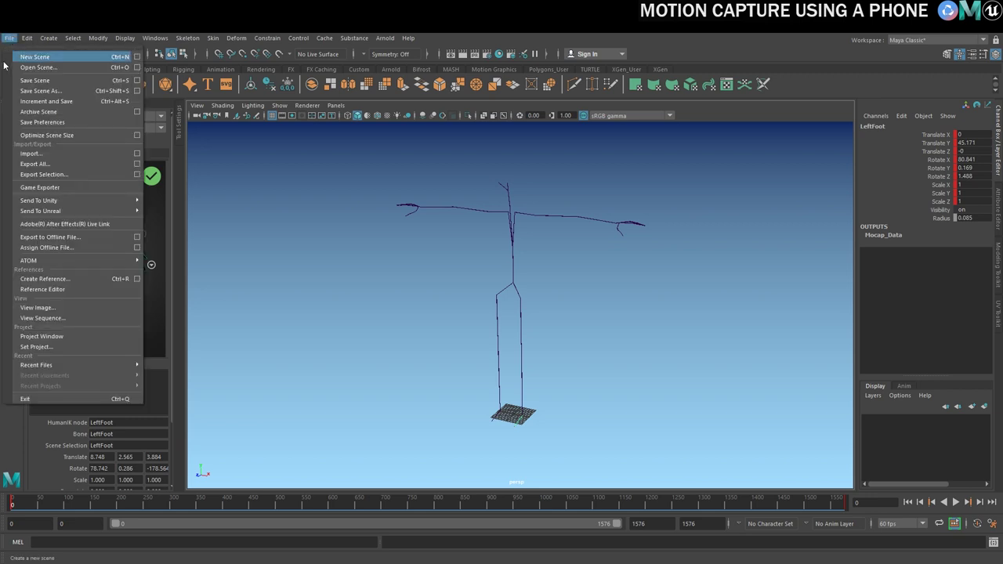
# Import SK_Mannequin.FBX from the Mocap folder into the scene.
pyautogui.click(42, 153)
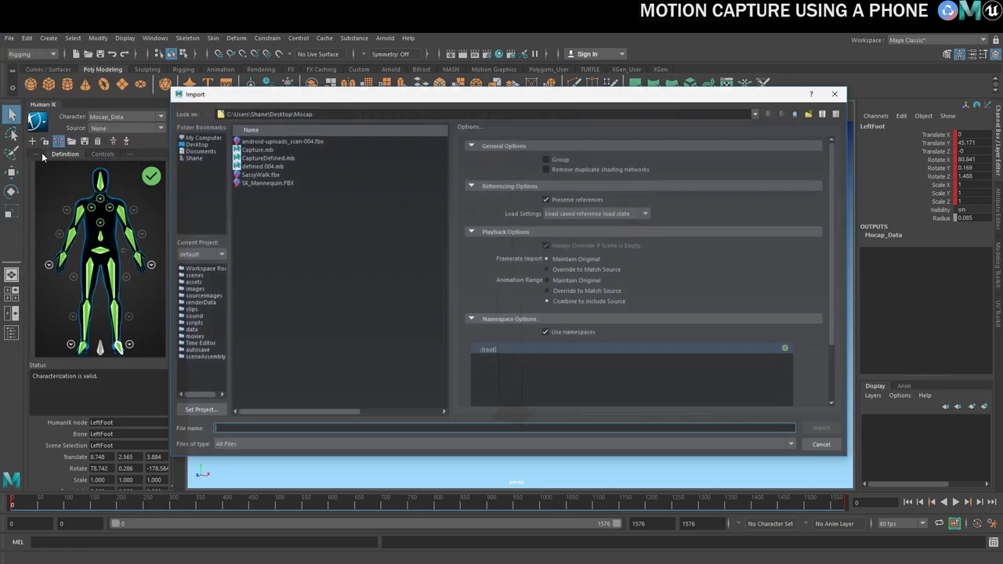
pyautogui.click(275, 183)
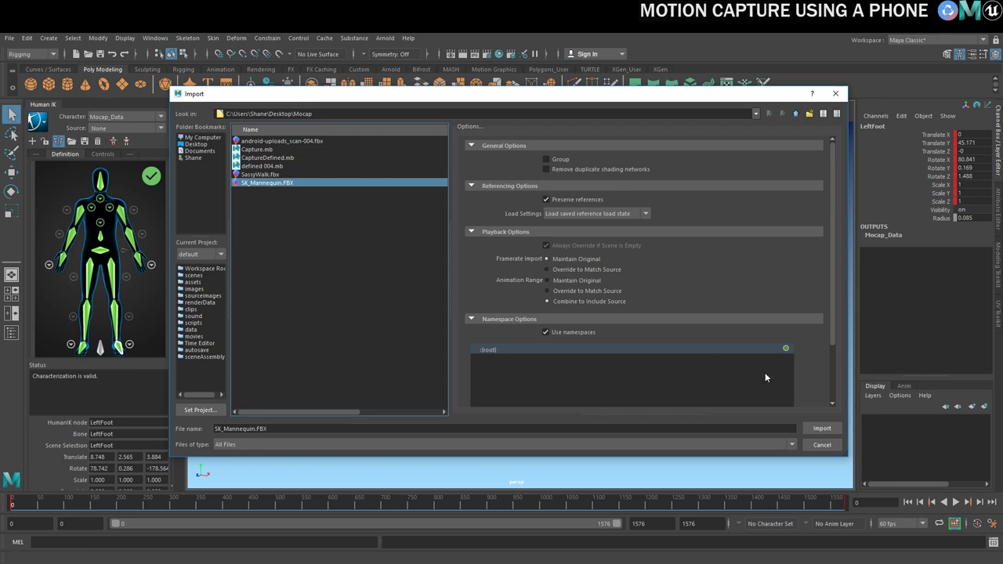
pyautogui.click(822, 429)
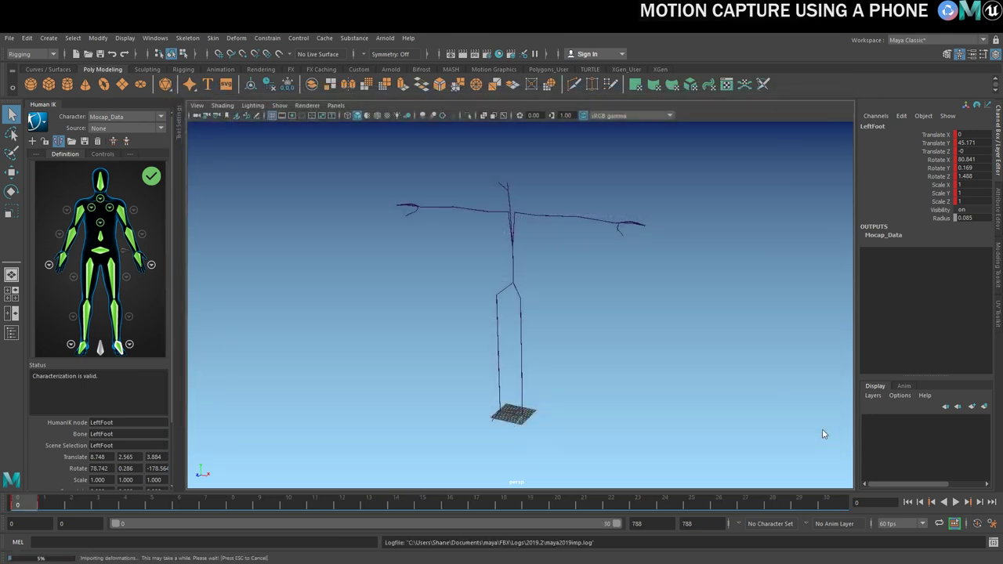
pyautogui.scroll(-2, 546, 300)
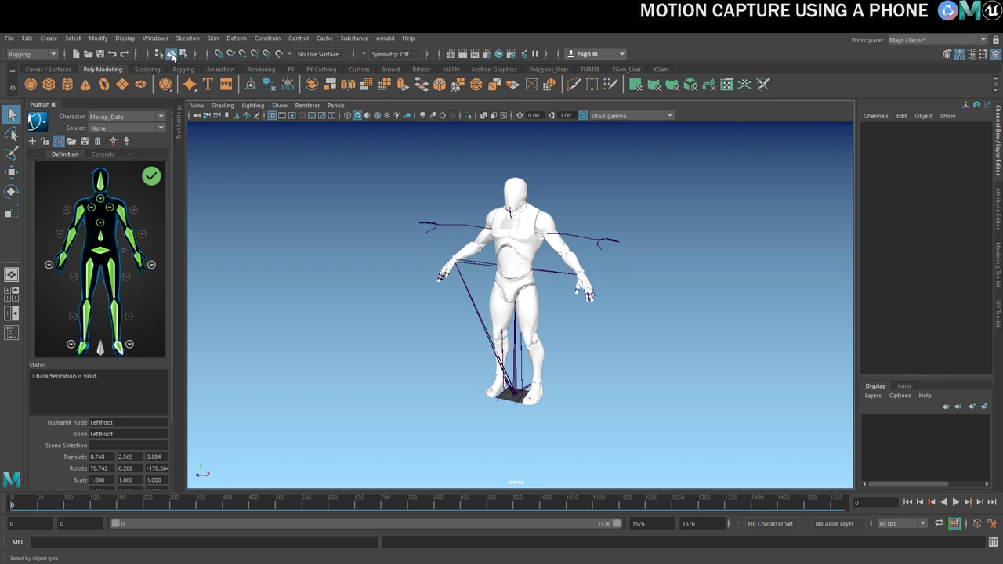
# Open the Outliner and hide the master mocap skeleton with Ctrl+H.
pyautogui.click(187, 38)
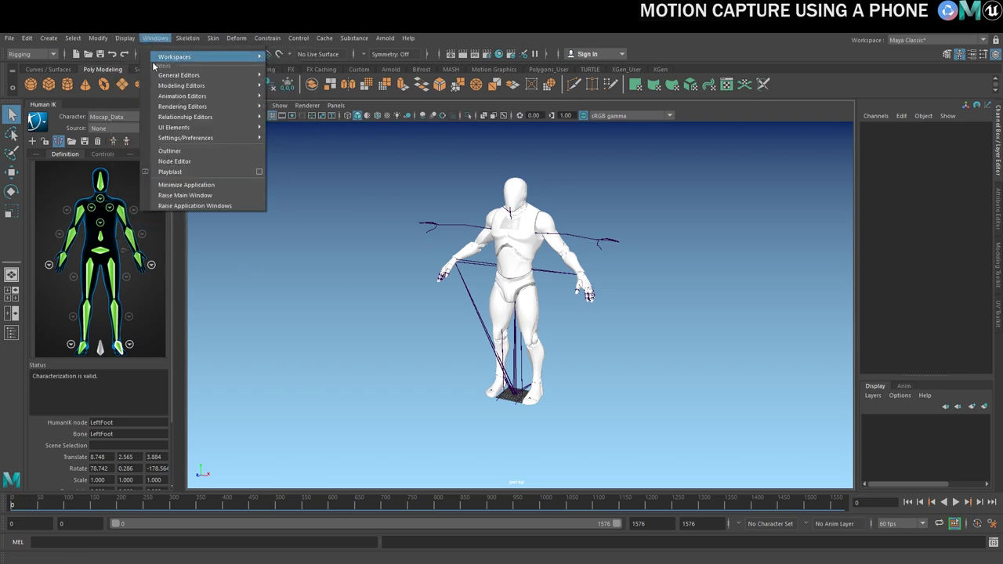
pyautogui.click(169, 151)
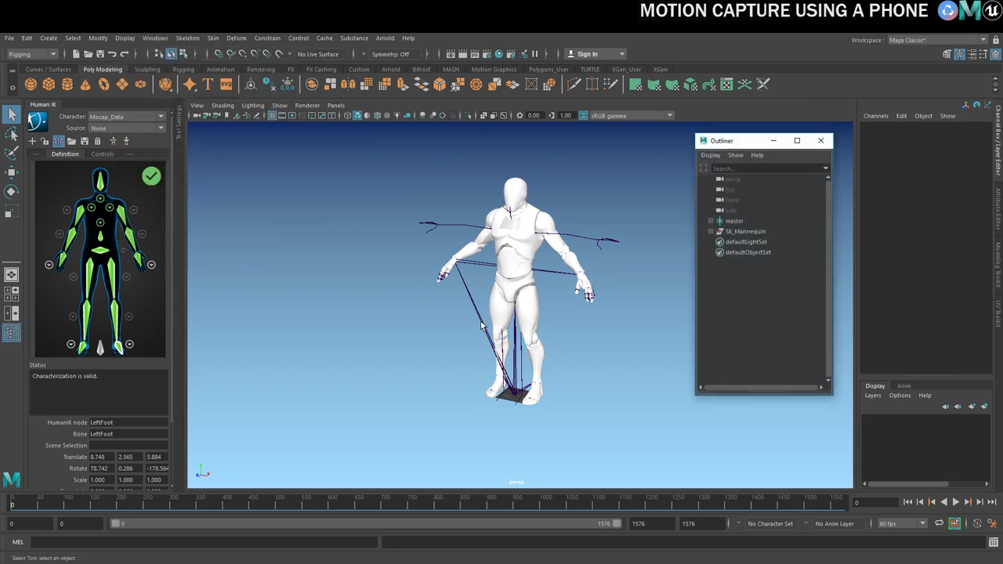
pyautogui.click(735, 222)
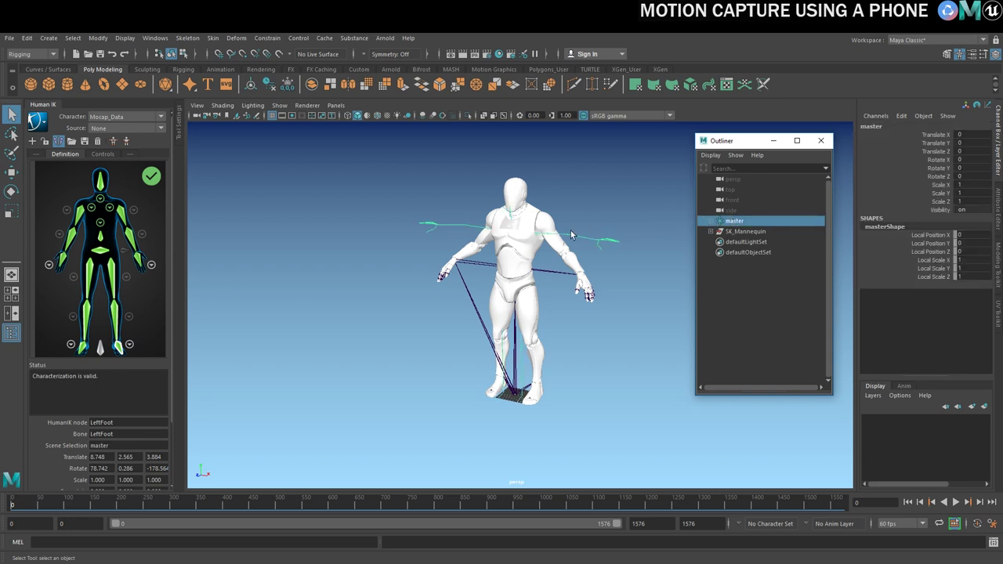
pyautogui.hotkey('ctrl', 'h')
# Turn off Polygons display so only the mannequin's joints show, then deselect.
pyautogui.click(746, 232)
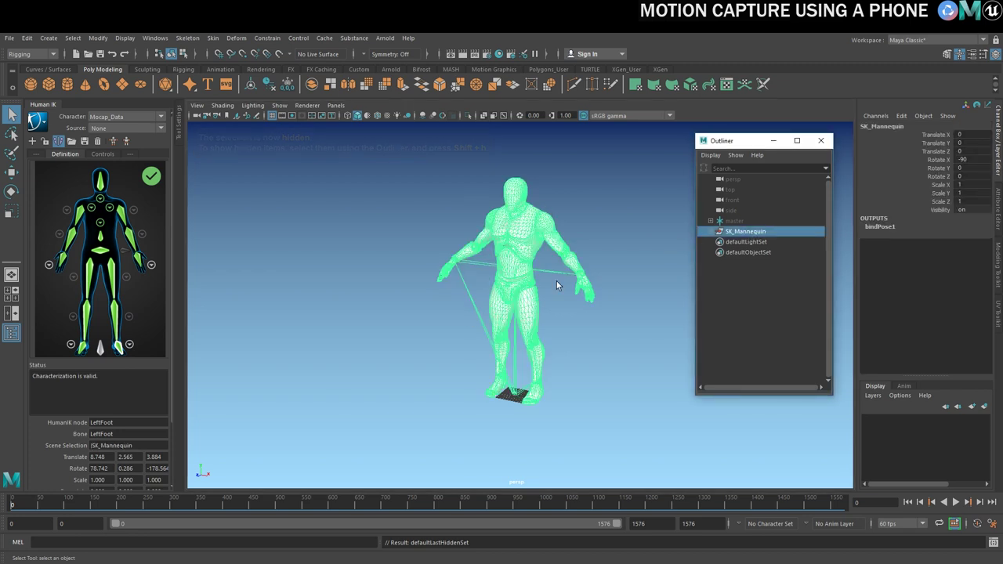
pyautogui.click(279, 105)
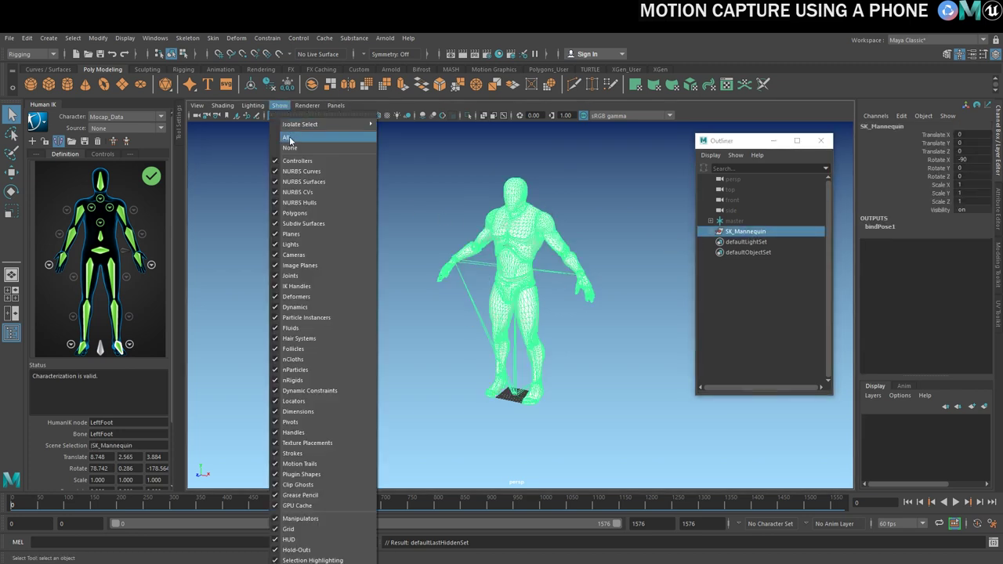
pyautogui.click(295, 215)
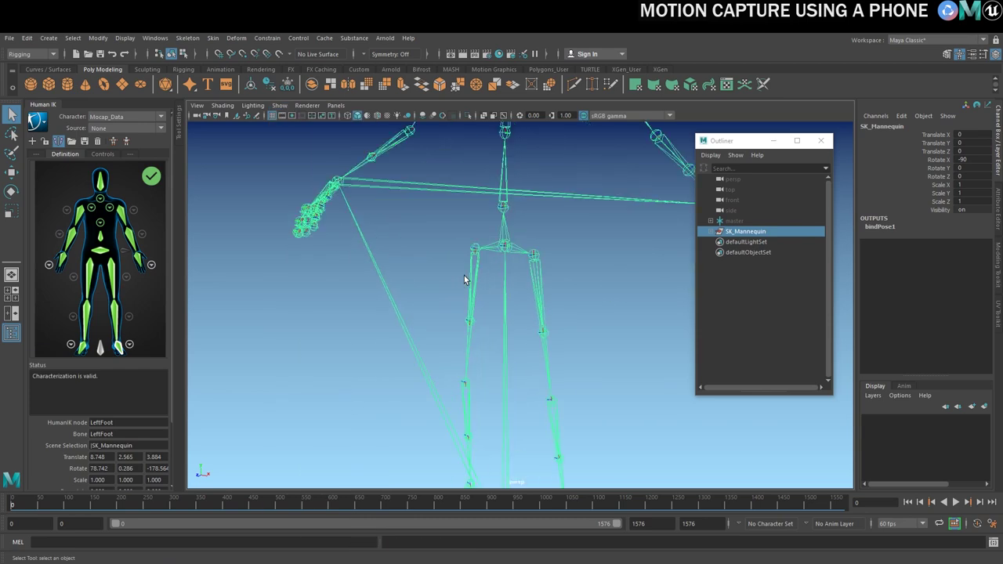
pyautogui.keyDown('alt'); pyautogui.moveTo(447, 274); pyautogui.dragTo(488, 262); pyautogui.keyUp('alt')
pyautogui.keyDown('alt'); pyautogui.moveTo(488, 262); pyautogui.dragTo(397, 278, button='middle'); pyautogui.keyUp('alt')
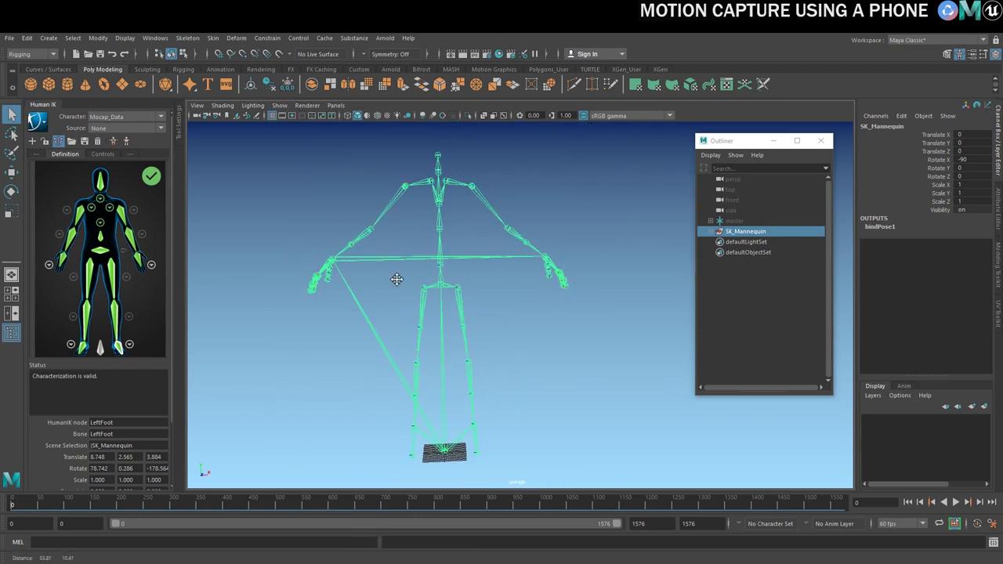
pyautogui.click(578, 388)
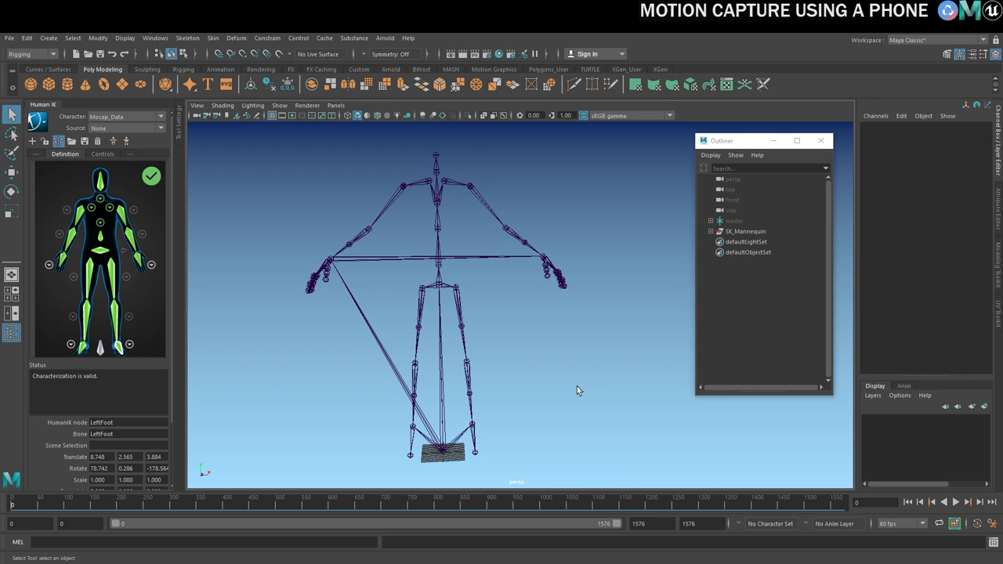
# Create a new HumanIK character definition and rename it Manny.
pyautogui.click(33, 143)
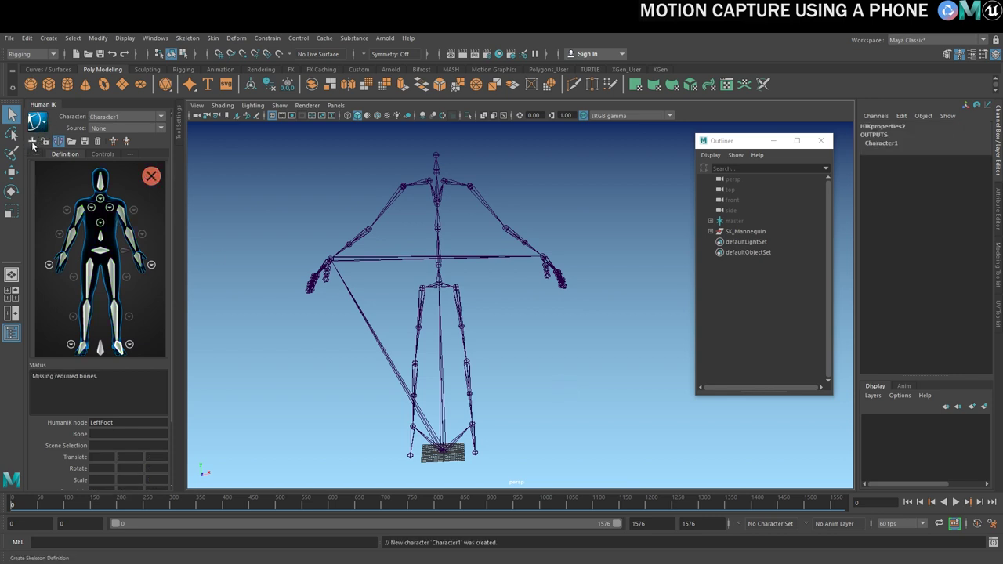
pyautogui.click(36, 121)
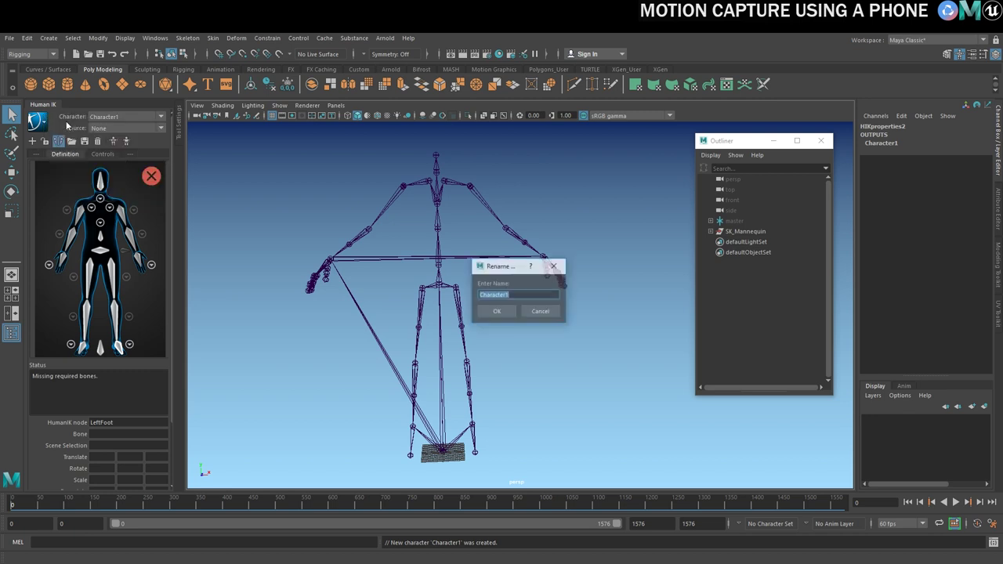
pyautogui.click(67, 124)
pyautogui.write('Manny')
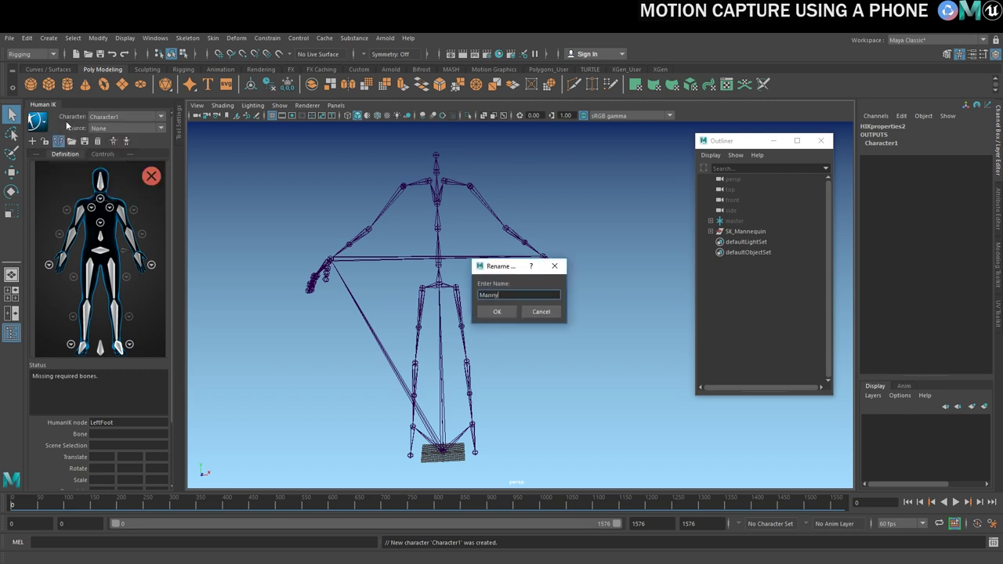
pyautogui.click(492, 312)
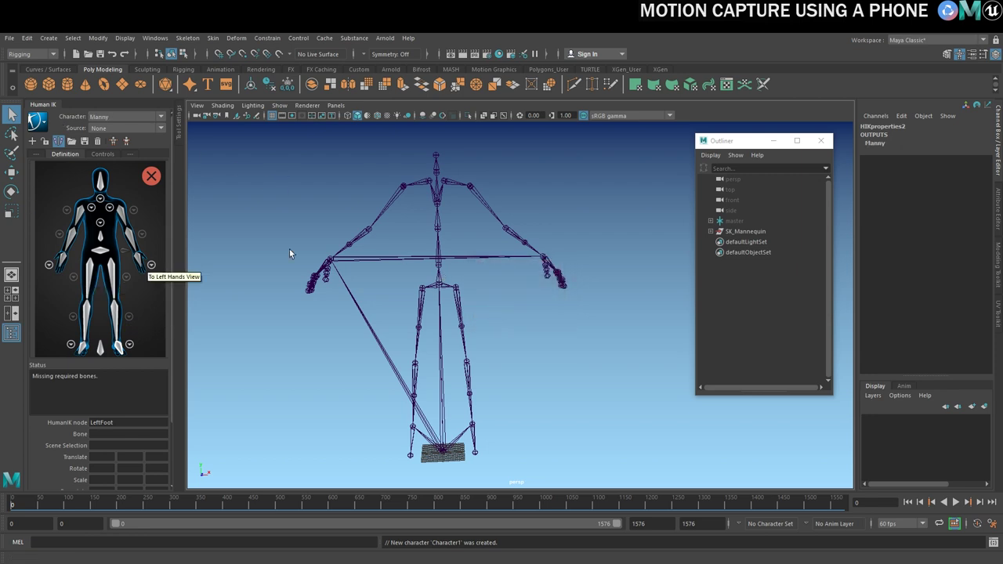
# Assign the pelvis joint to Hips and spine_01 to the Spine slot.
pyautogui.click(443, 282)
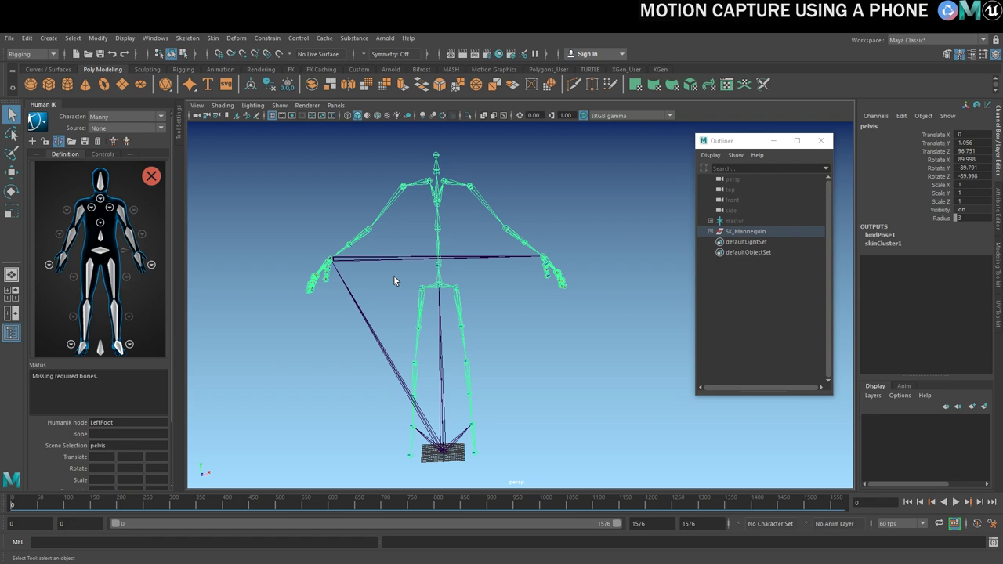
pyautogui.rightClick(101, 253)
pyautogui.click(145, 256)
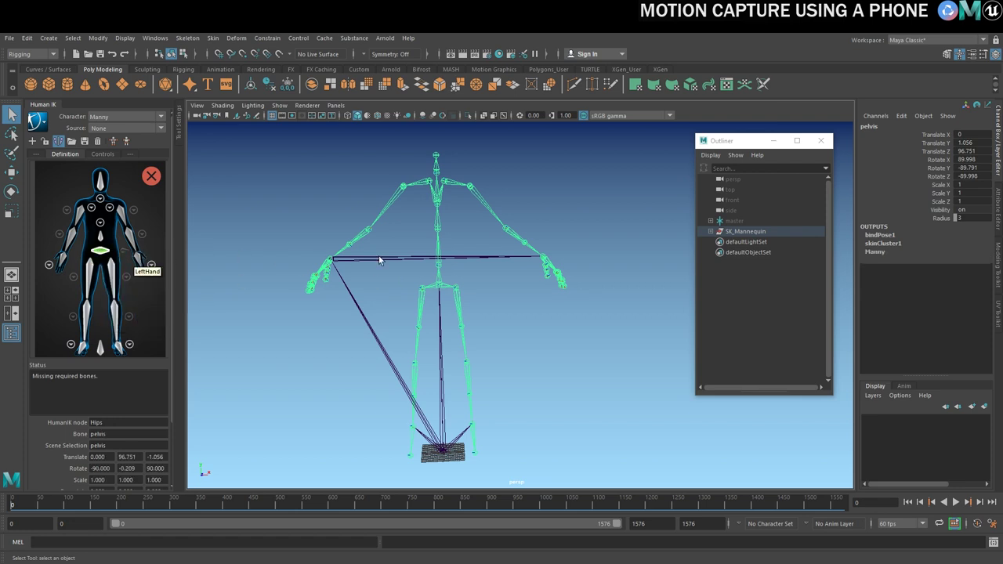
pyautogui.click(451, 249)
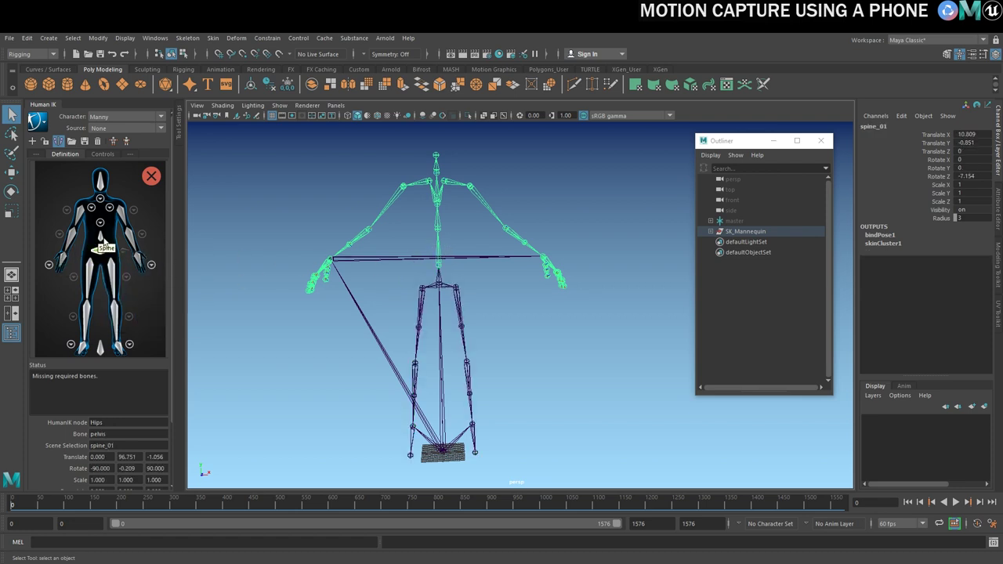
pyautogui.rightClick(101, 240)
pyautogui.click(141, 244)
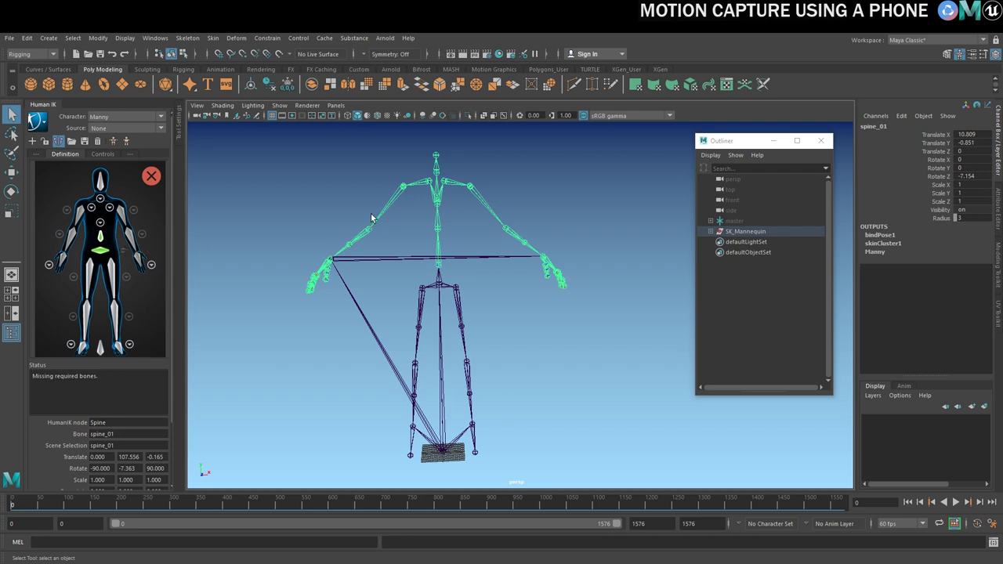
# Assign the spine_02 and neck joints using the detailed spine and neck views.
pyautogui.click(109, 232)
pyautogui.click(437, 185)
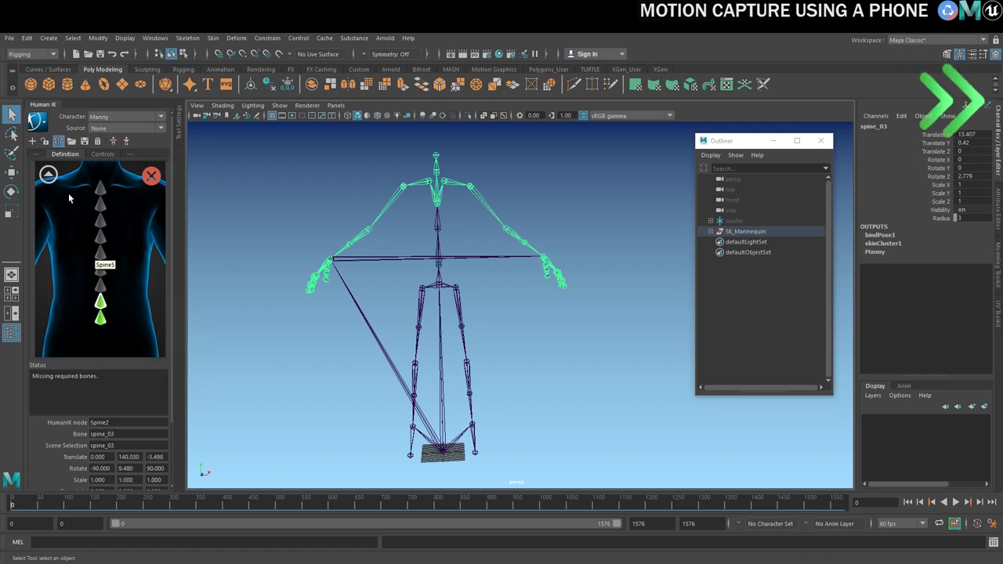
pyautogui.click(436, 160)
pyautogui.click(99, 200)
pyautogui.click(48, 174)
pyautogui.rightClick(102, 178)
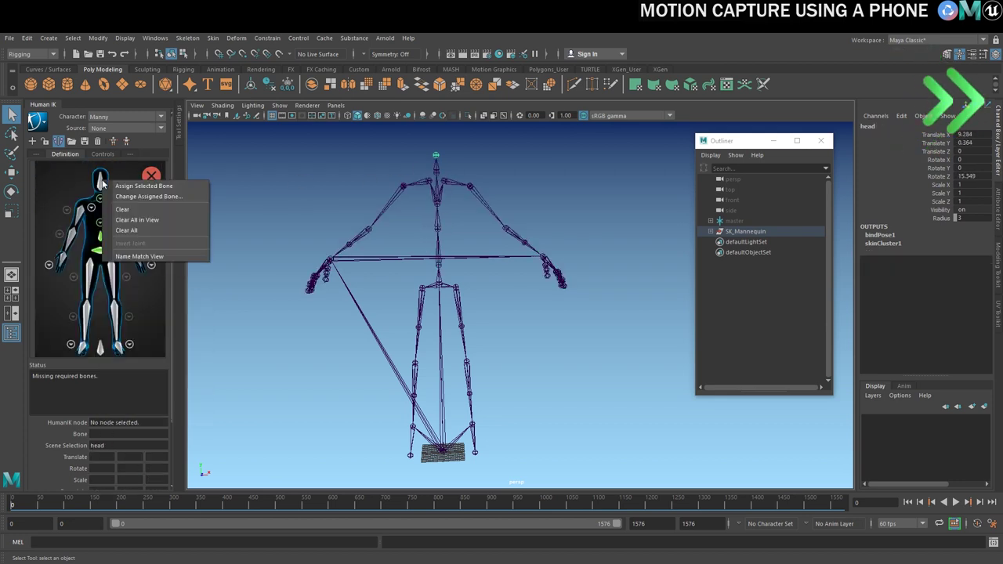
pyautogui.click(457, 196)
# Map the left arm chain from clavicle_l to hand_l and the left foot to foot_l.
pyautogui.rightClick(91, 259)
pyautogui.click(457, 196)
pyautogui.press('Down')
pyautogui.press('Down')
pyautogui.press('Down')
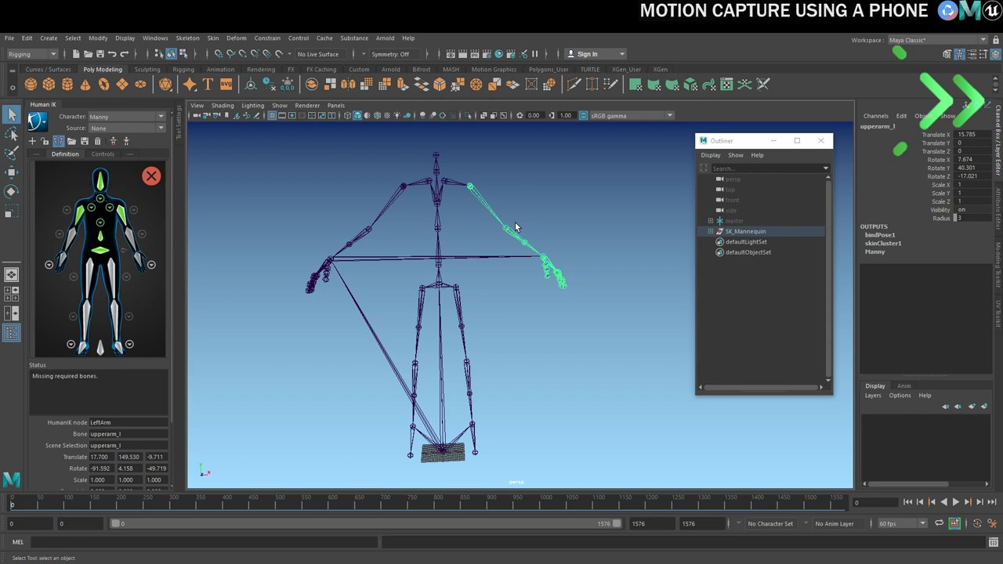
pyautogui.rightClick(138, 258)
pyautogui.click(188, 264)
pyautogui.click(478, 376)
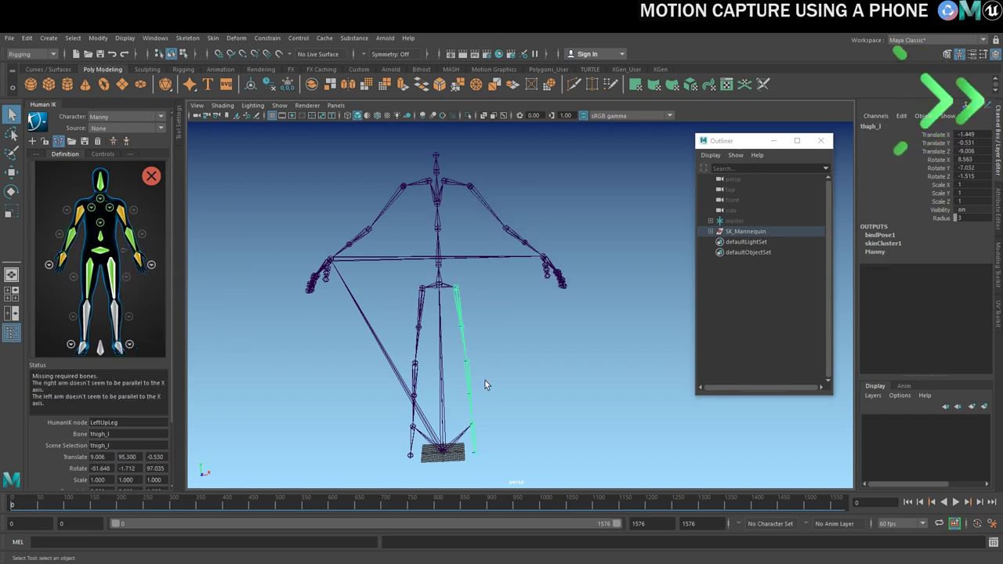
pyautogui.click(254, 309)
pyautogui.keyDown('alt'); pyautogui.moveTo(255, 304); pyautogui.dragTo(361, 304, button='middle'); pyautogui.keyUp('alt')
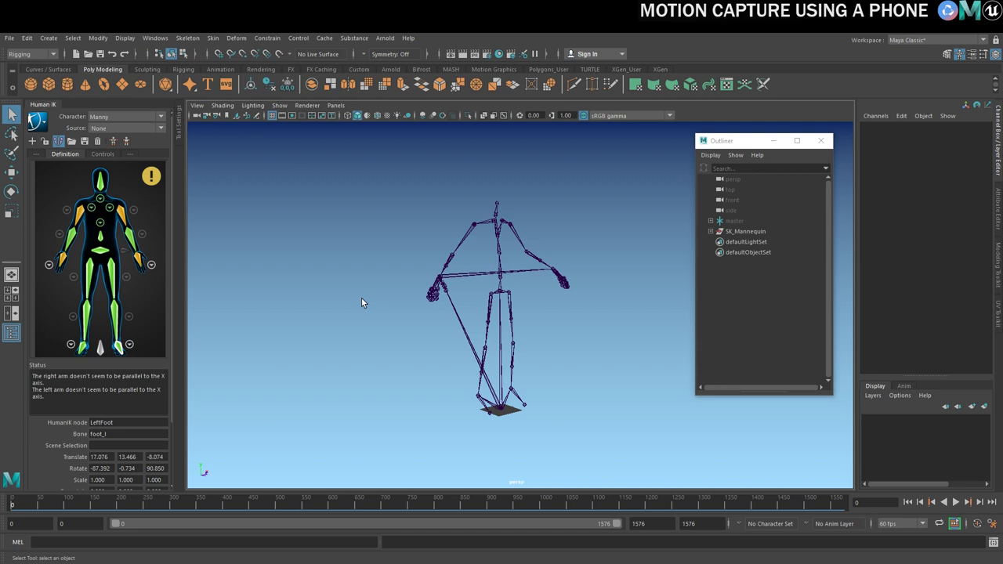
pyautogui.moveTo(154, 178)
# Show polygons, hide joints and close the Outliner to view the mannequin mesh.
pyautogui.click(280, 105)
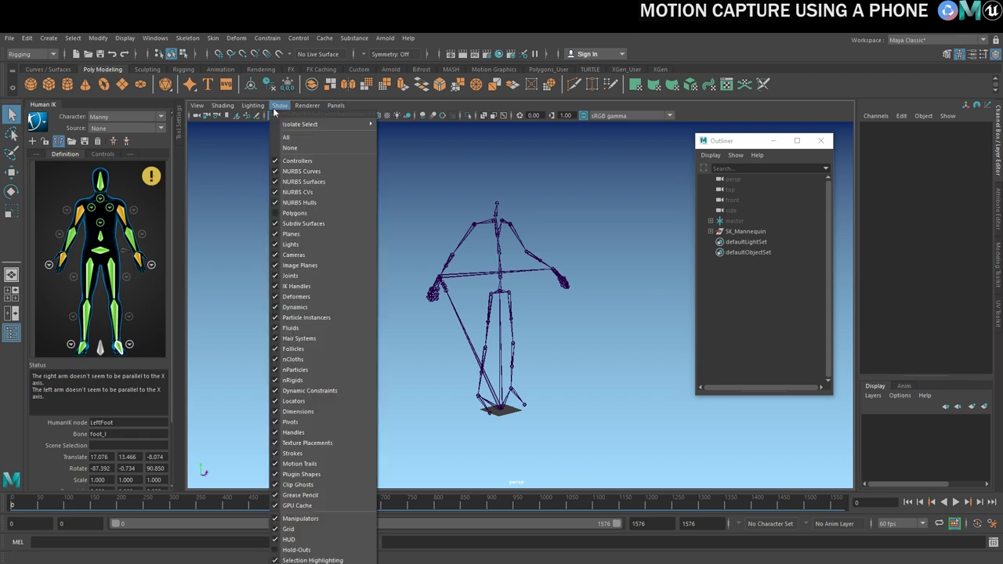
pyautogui.click(294, 214)
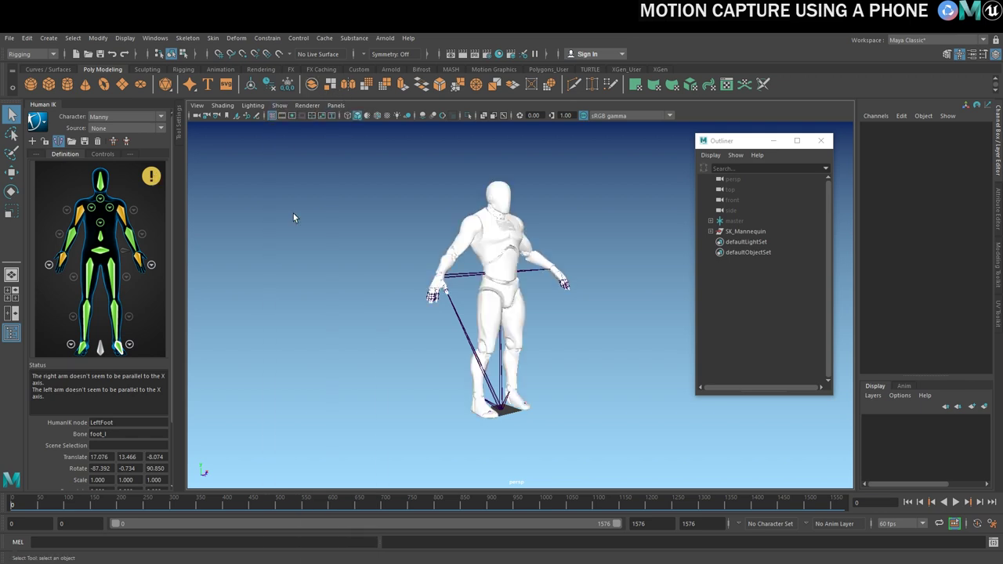
pyautogui.click(279, 107)
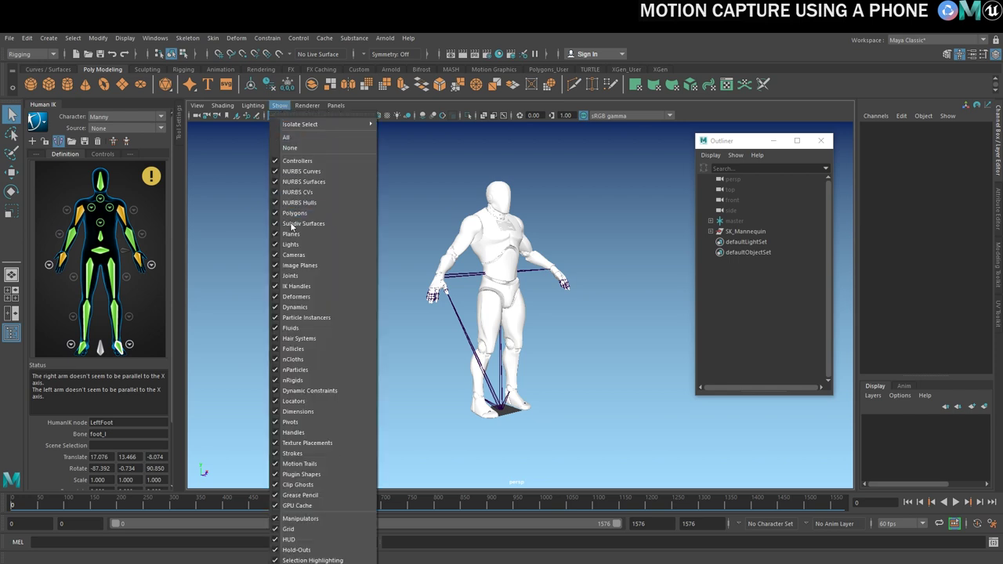
pyautogui.click(290, 276)
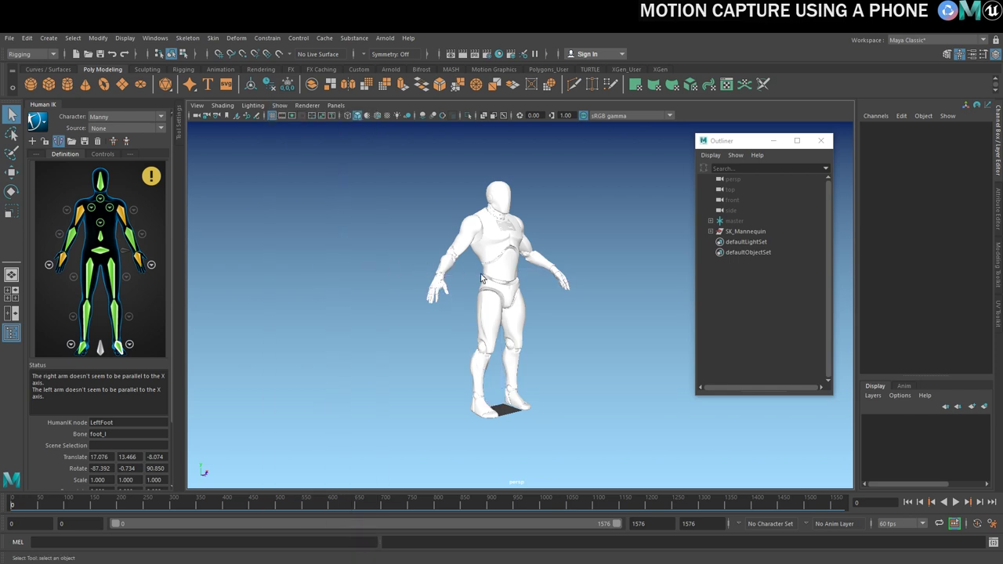
pyautogui.keyDown('alt'); pyautogui.moveTo(416, 261); pyautogui.dragTo(484, 275); pyautogui.keyUp('alt')
pyautogui.keyDown('alt'); pyautogui.moveTo(485, 276); pyautogui.dragTo(481, 276, button='right'); pyautogui.keyUp('alt')
pyautogui.keyDown('alt'); pyautogui.moveTo(480, 276); pyautogui.dragTo(468, 278); pyautogui.keyUp('alt')
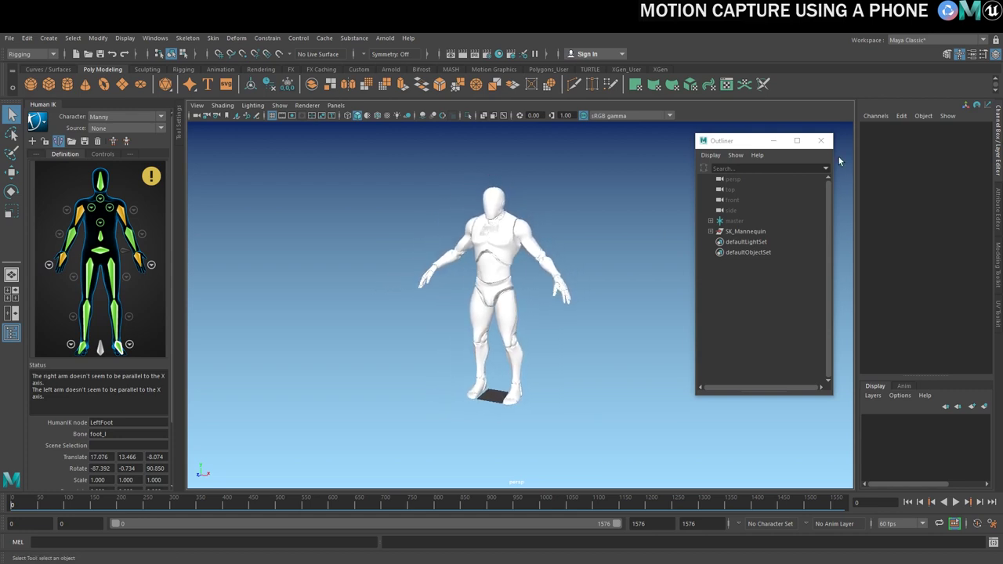
pyautogui.click(820, 141)
pyautogui.keyDown('alt'); pyautogui.moveTo(359, 304); pyautogui.dragTo(470, 290); pyautogui.keyUp('alt')
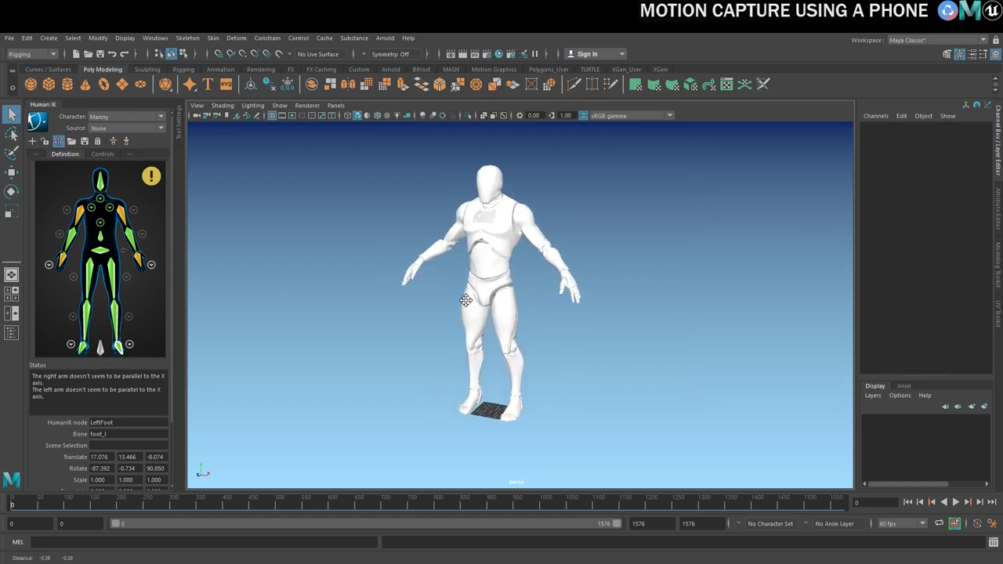
pyautogui.keyDown('alt'); pyautogui.moveTo(470, 290); pyautogui.dragTo(480, 292, button='right'); pyautogui.keyUp('alt')
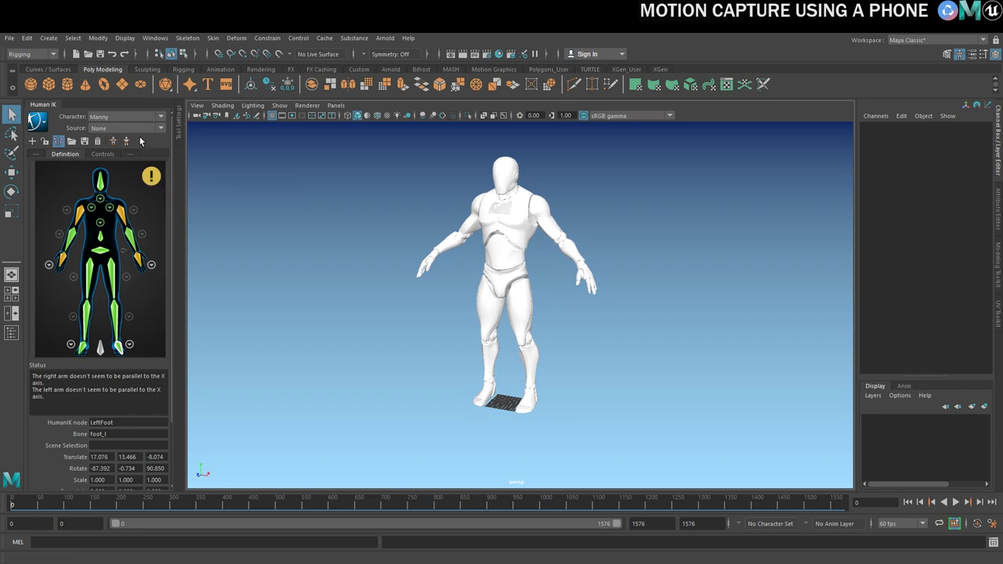
# Set the HumanIK source to Mocap_Data and play the retargeted motion through frame 413.
pyautogui.click(106, 129)
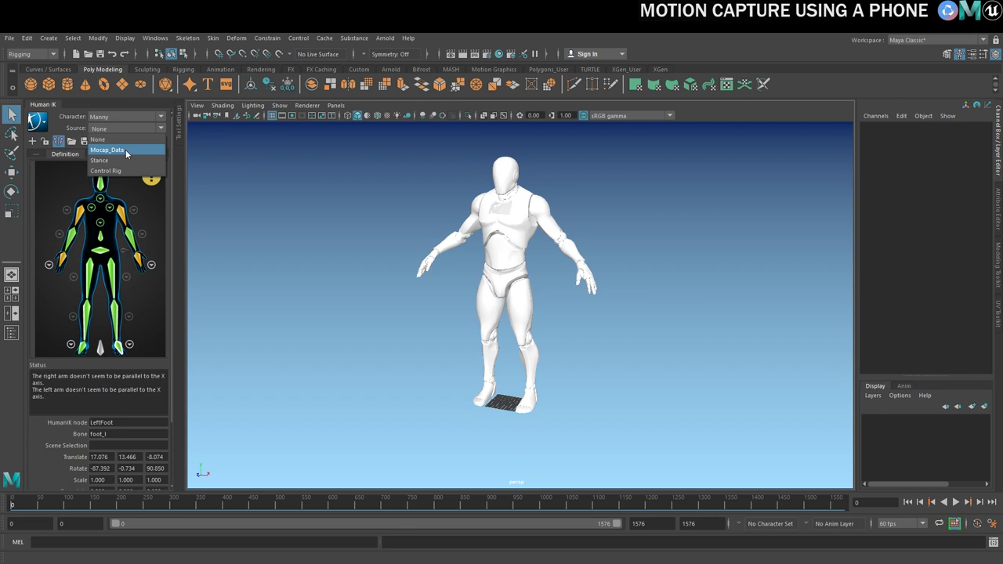
pyautogui.click(125, 150)
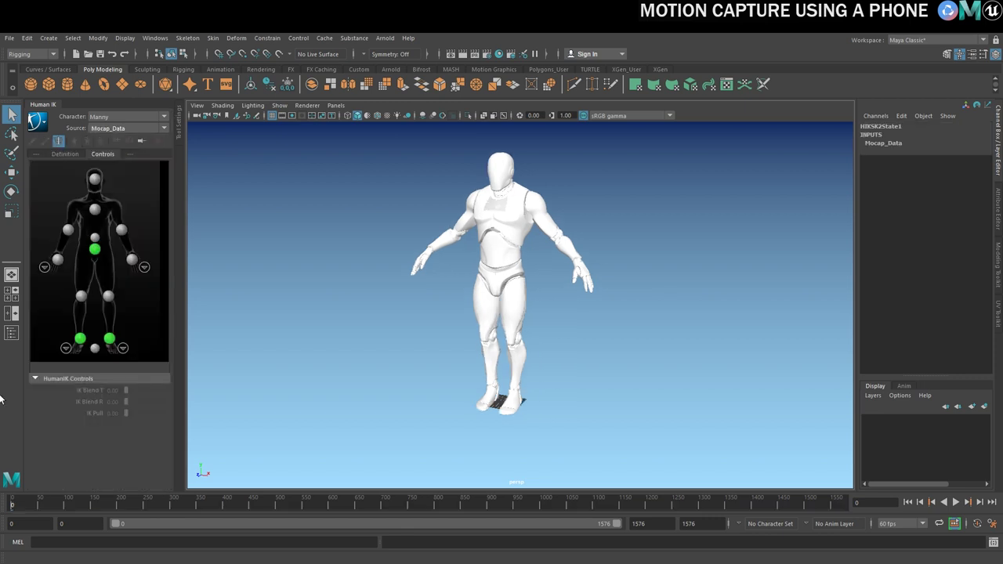
pyautogui.click(14, 508)
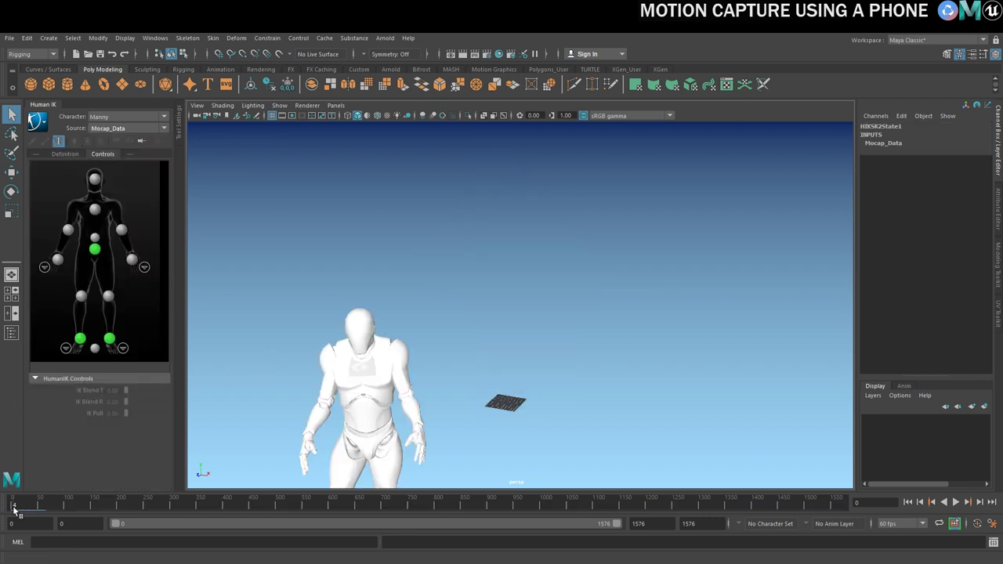
pyautogui.click(15, 508)
pyautogui.keyDown('alt'); pyautogui.moveTo(352, 377); pyautogui.dragTo(560, 287); pyautogui.keyUp('alt')
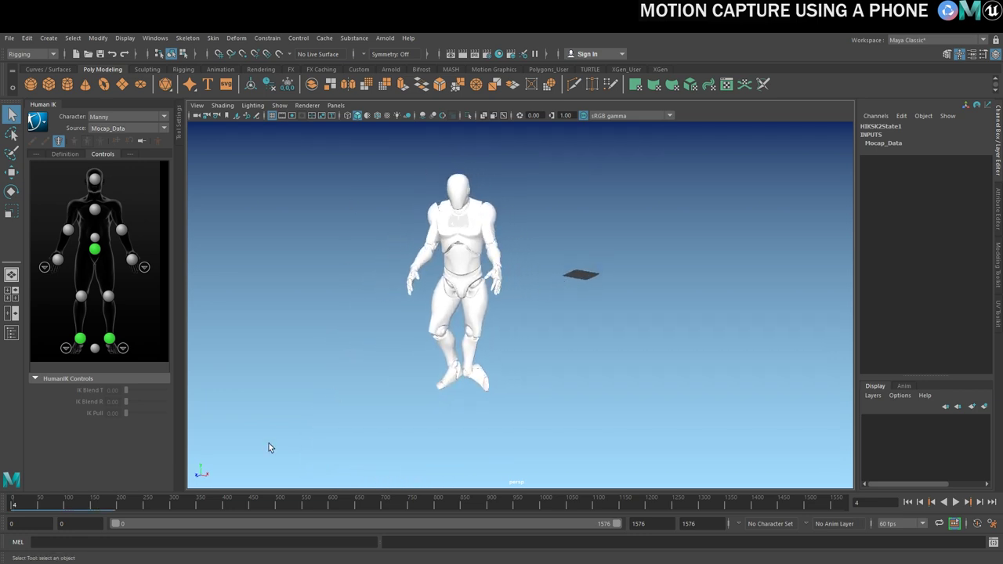
pyautogui.click(957, 506)
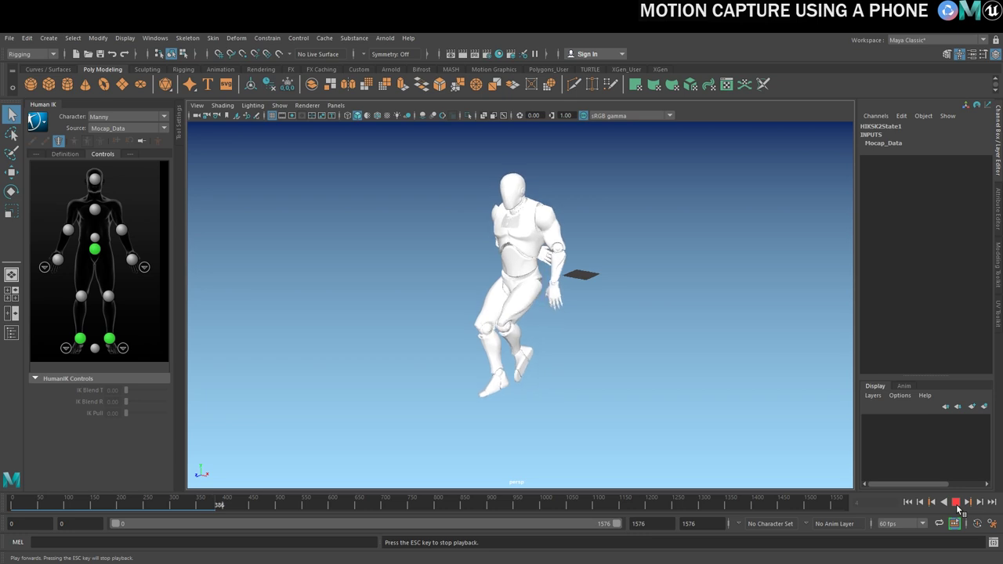
pyautogui.click(956, 502)
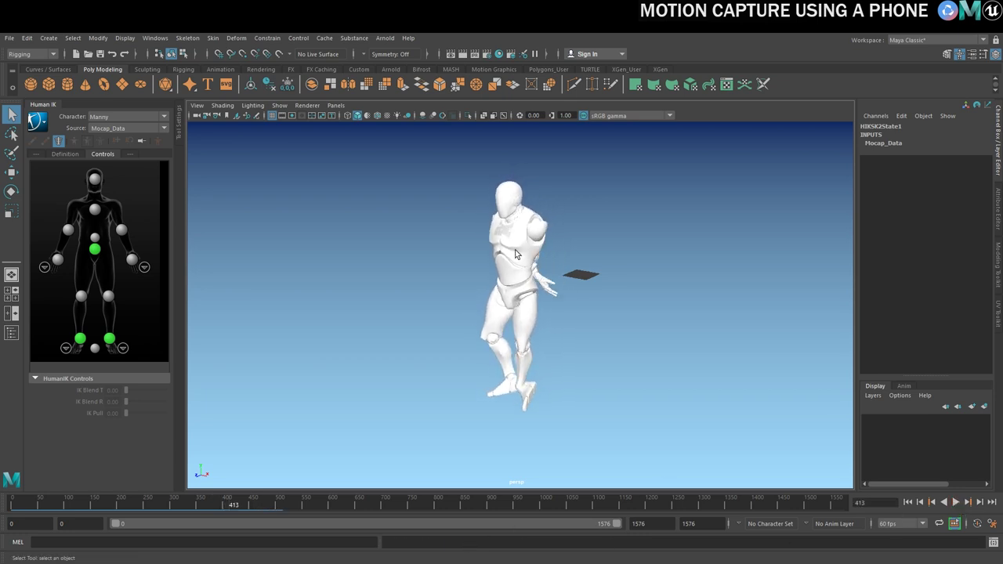
# Set IK Blend T to 1.00 on the right wrist effector and 0.93 on the left.
pyautogui.click(132, 263)
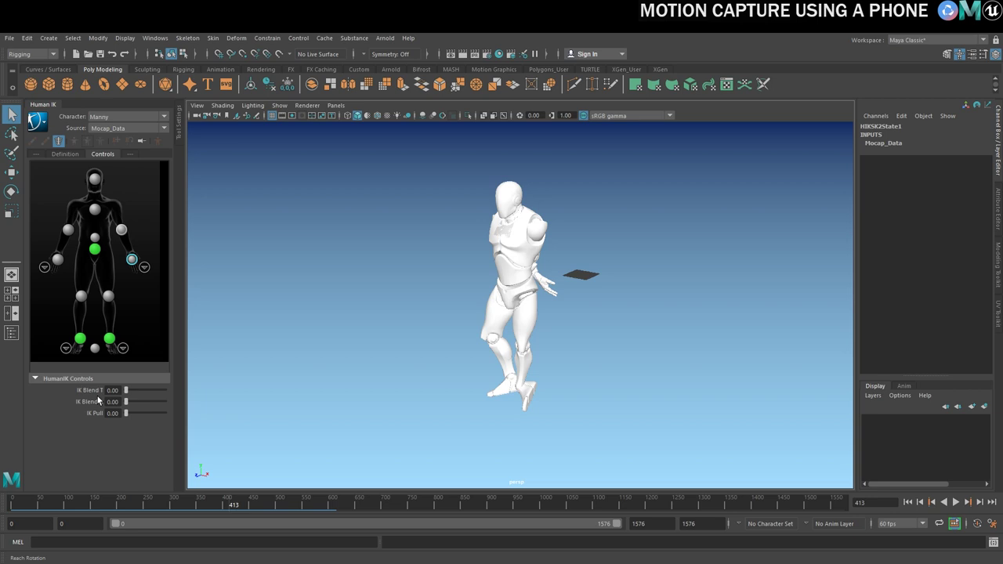
pyautogui.moveTo(126, 390); pyautogui.dragTo(193, 394)
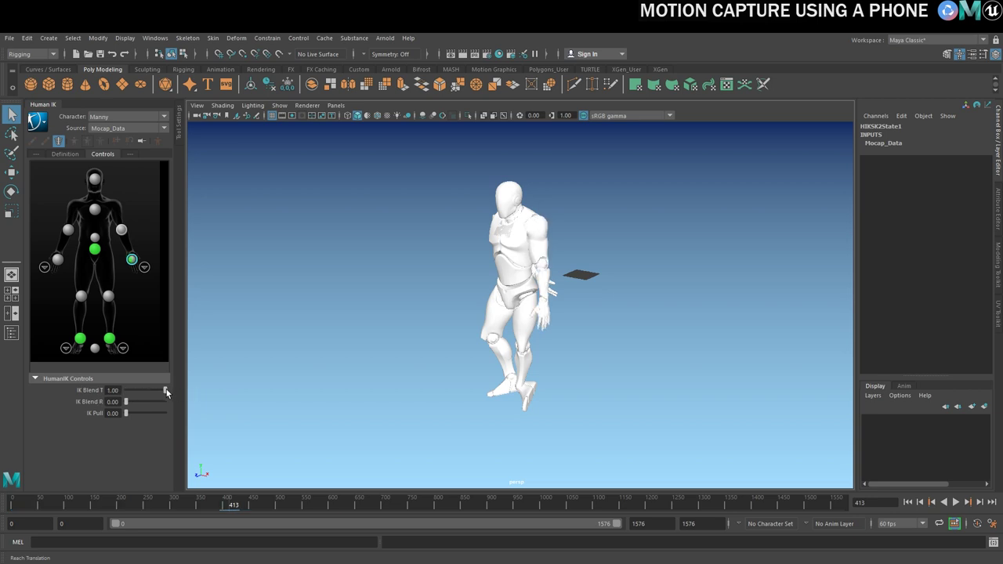
pyautogui.moveTo(163, 389)
pyautogui.mouseDown()
pyautogui.moveTo(173, 387)
pyautogui.moveTo(161, 390)
pyautogui.mouseUp()
pyautogui.click(57, 259)
pyautogui.moveTo(126, 389); pyautogui.dragTo(161, 391)
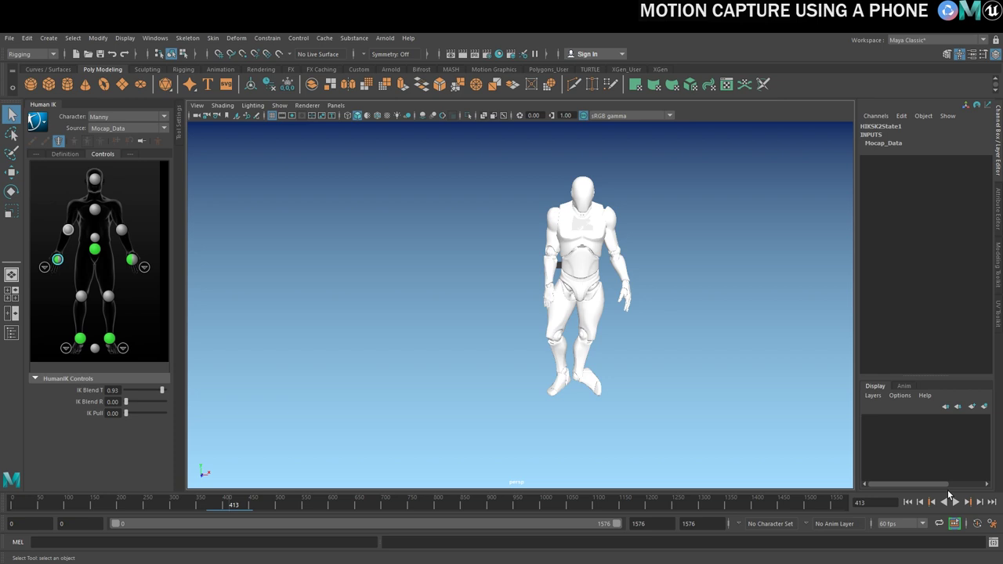
# Replay the animation from frame 0 and stop it with Esc to check the arm reach.
pyautogui.click(907, 503)
pyautogui.click(956, 502)
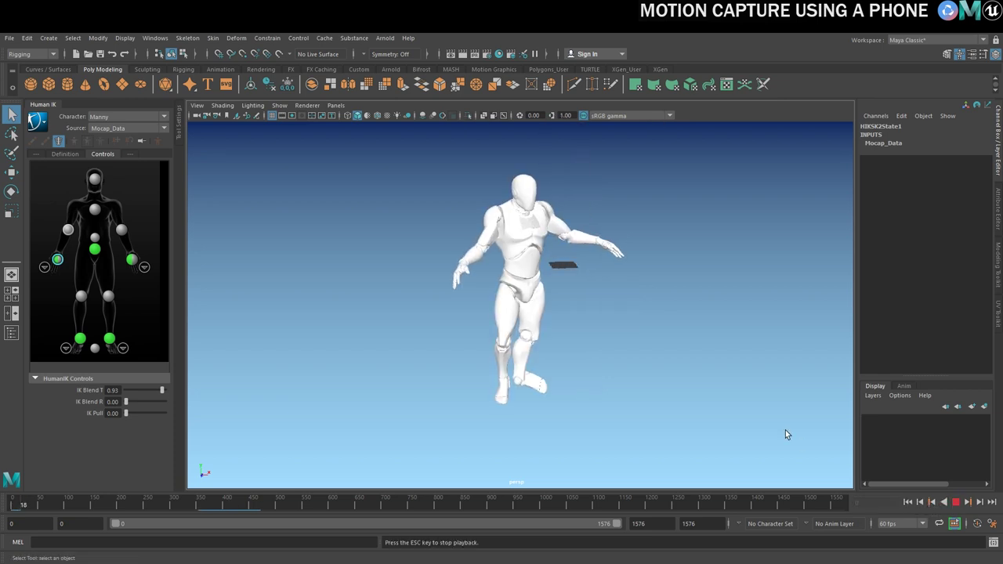
pyautogui.keyDown('alt'); pyautogui.moveTo(790, 416); pyautogui.dragTo(756, 415); pyautogui.keyUp('alt')
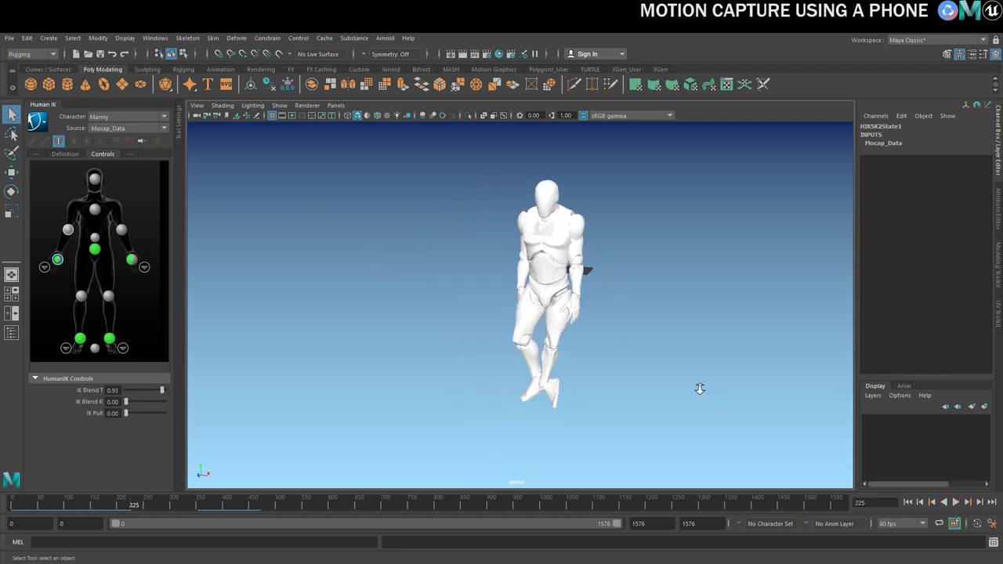
pyautogui.press('Escape')
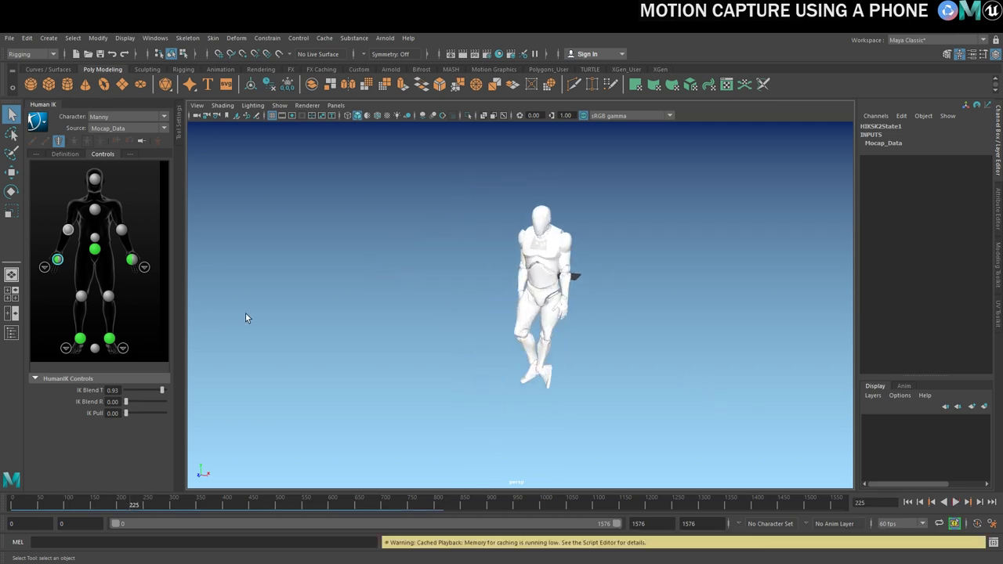
pyautogui.keyDown('alt'); pyautogui.moveTo(483, 361); pyautogui.dragTo(520, 355); pyautogui.keyUp('alt')
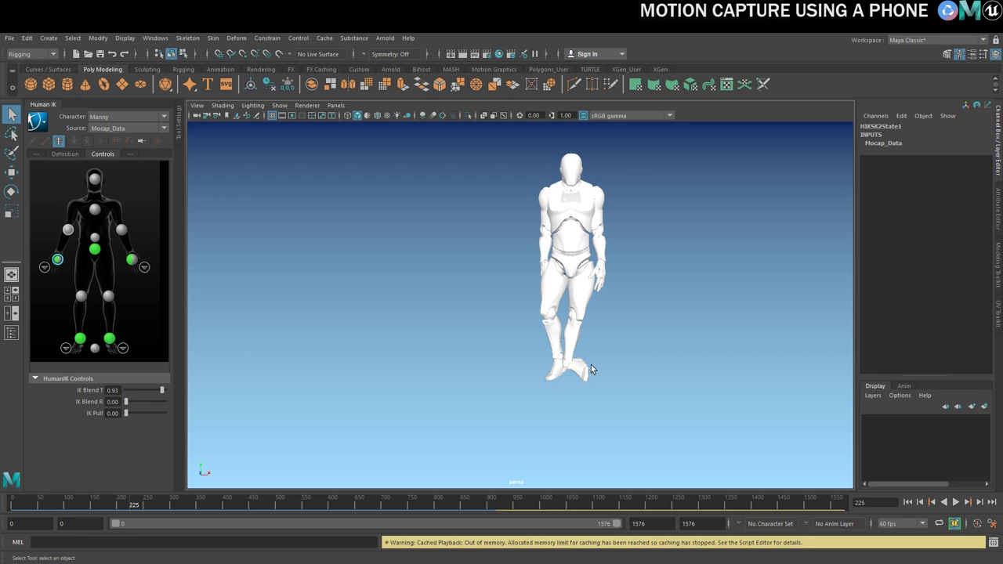
# Show the joints again and select the left foot joint for rotation.
pyautogui.click(280, 105)
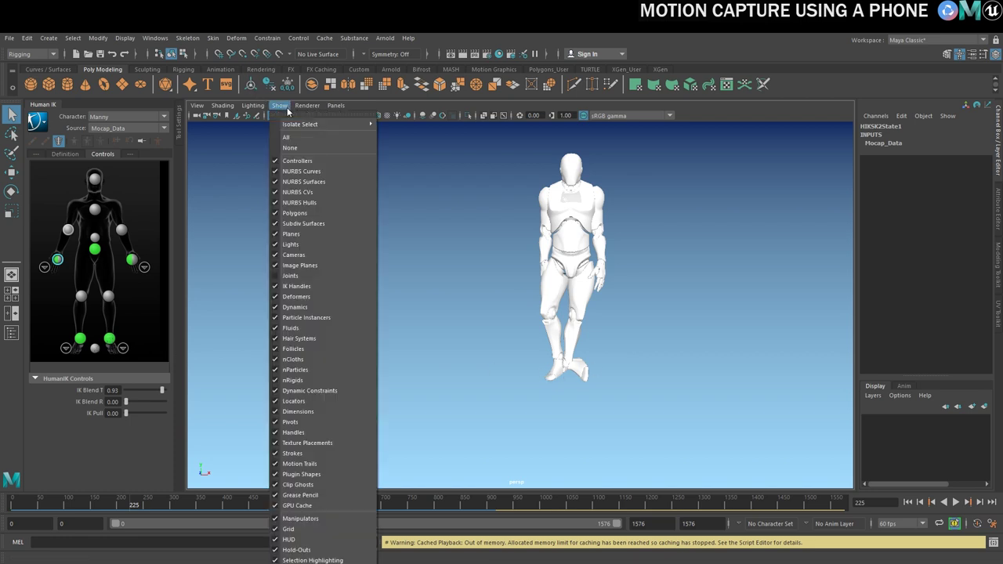
pyautogui.click(286, 275)
pyautogui.scroll(3, 510, 369)
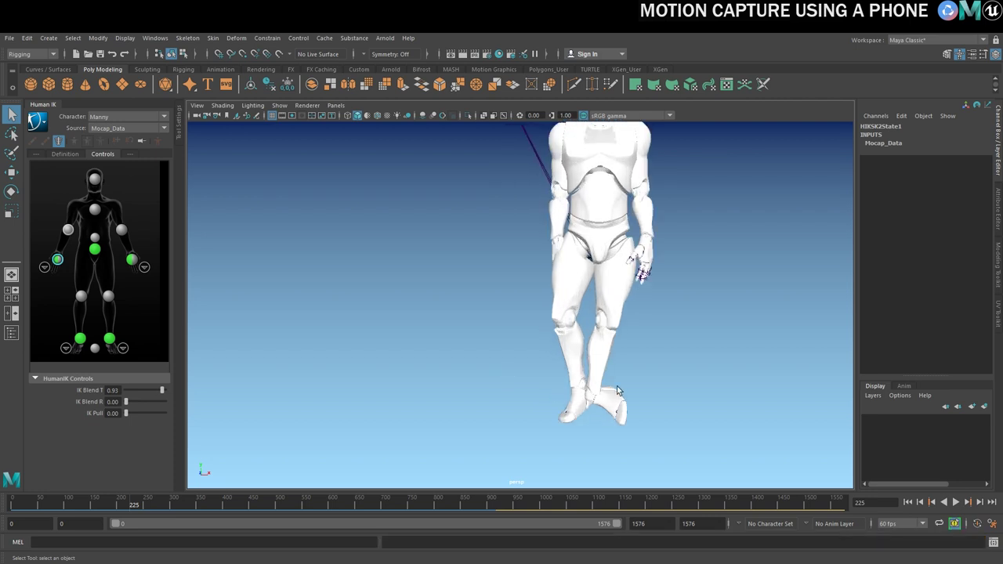
pyautogui.click(601, 427)
pyautogui.keyDown('alt'); pyautogui.moveTo(668, 399); pyautogui.dragTo(636, 401); pyautogui.keyUp('alt')
pyautogui.press('e')
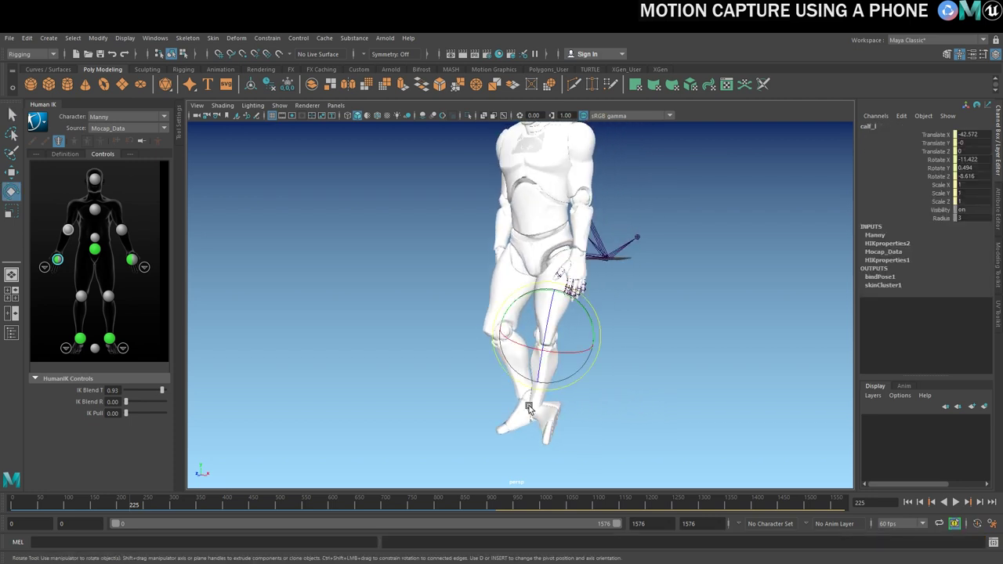
pyautogui.click(552, 438)
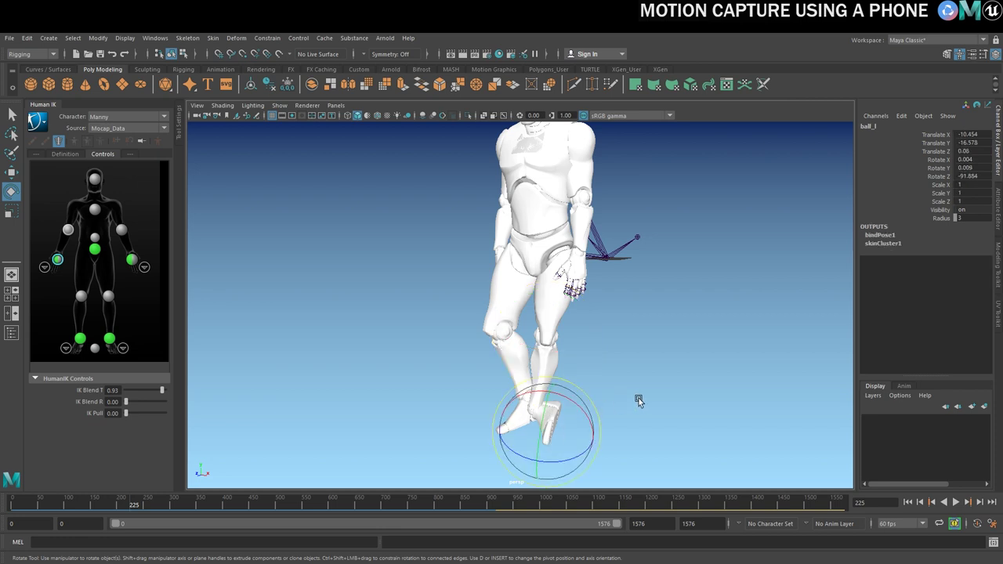
pyautogui.keyDown('alt'); pyautogui.moveTo(566, 399); pyautogui.dragTo(552, 372, button='middle'); pyautogui.keyUp('alt')
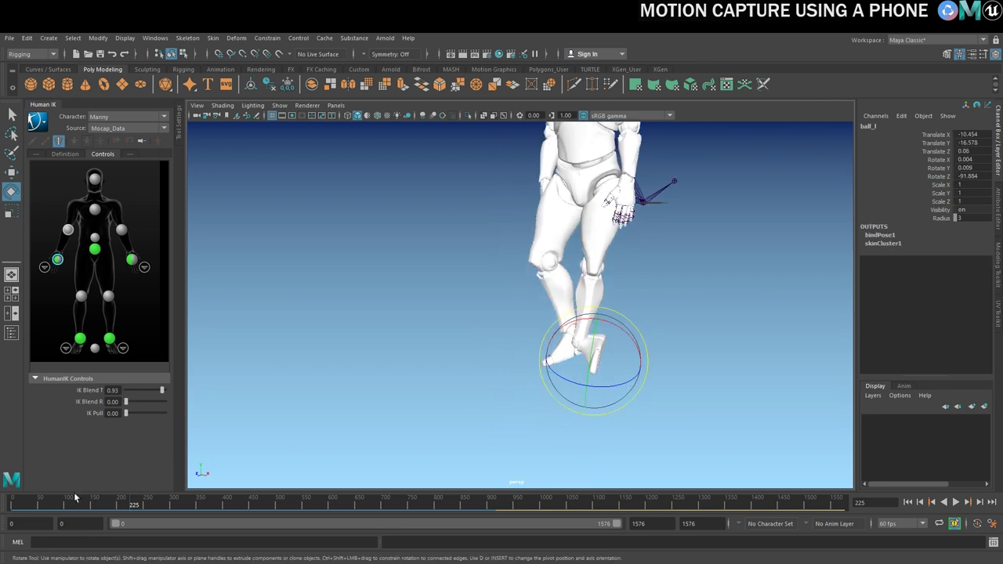
# Return to the first frame and rotate the left foot flat to -8.193, -2.307, -9.433.
pyautogui.moveTo(63, 506); pyautogui.dragTo(11, 508)
pyautogui.hotkey('alt', 'v')
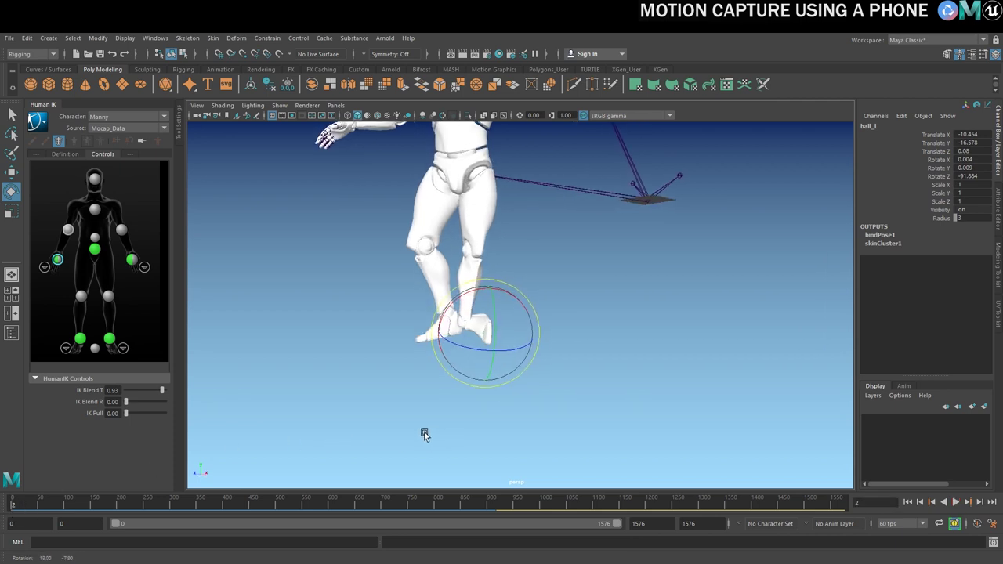
pyautogui.hotkey('alt', 'v')
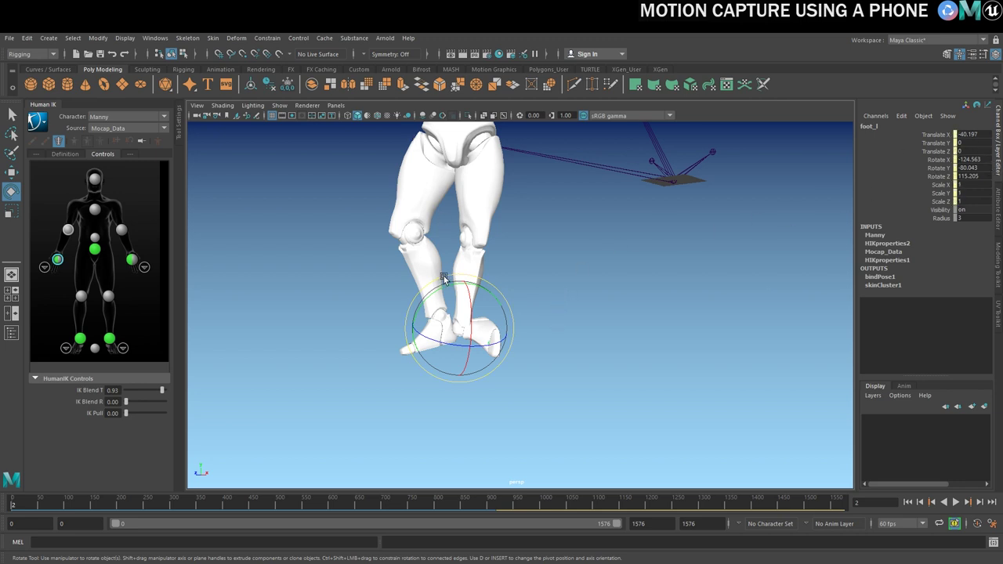
pyautogui.click(430, 301)
pyautogui.moveTo(429, 300); pyautogui.dragTo(497, 295)
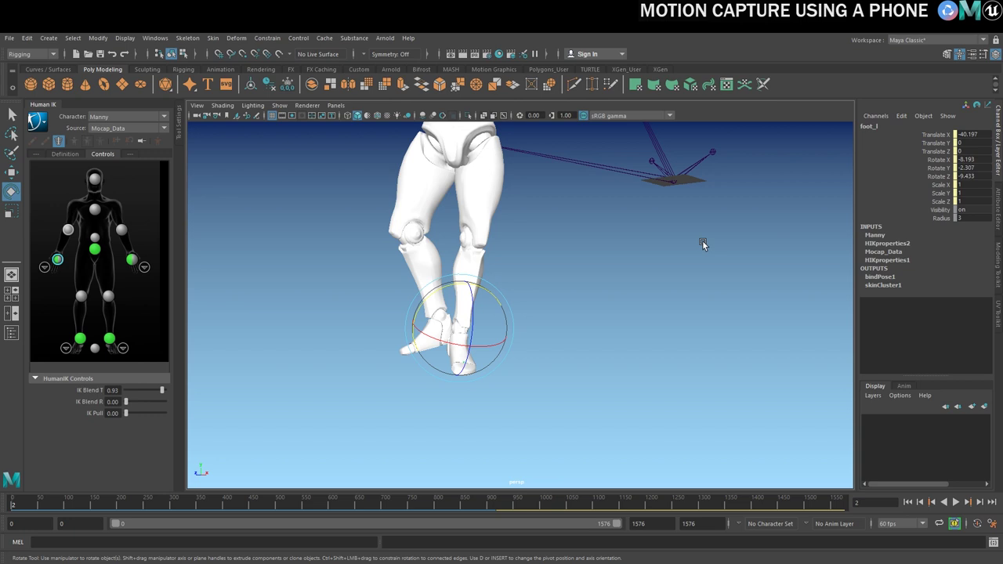
# Break connections on the foot's Rotate X/Y/Z channels so the fix holds.
pyautogui.moveTo(938, 161); pyautogui.dragTo(940, 181)
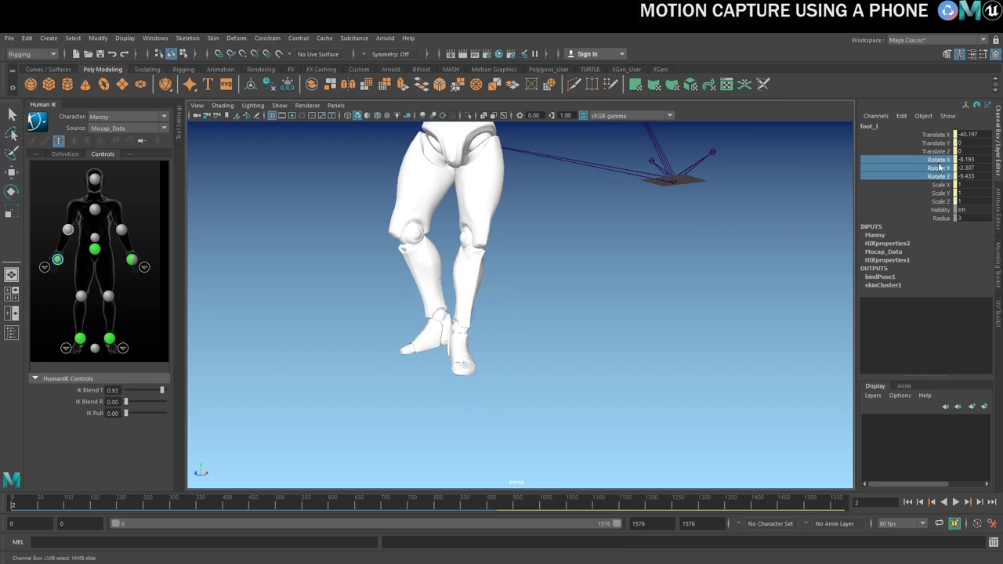
pyautogui.rightClick(940, 167)
pyautogui.click(901, 363)
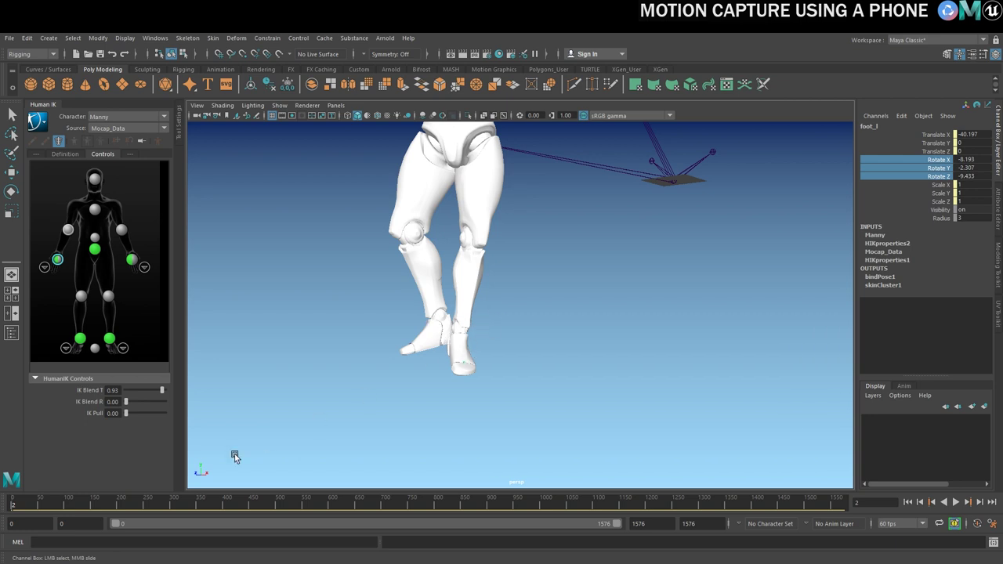
pyautogui.keyDown('alt'); pyautogui.moveTo(233, 457); pyautogui.dragTo(473, 269); pyautogui.keyUp('alt')
pyautogui.keyDown('alt'); pyautogui.moveTo(525, 251); pyautogui.dragTo(533, 307); pyautogui.keyUp('alt')
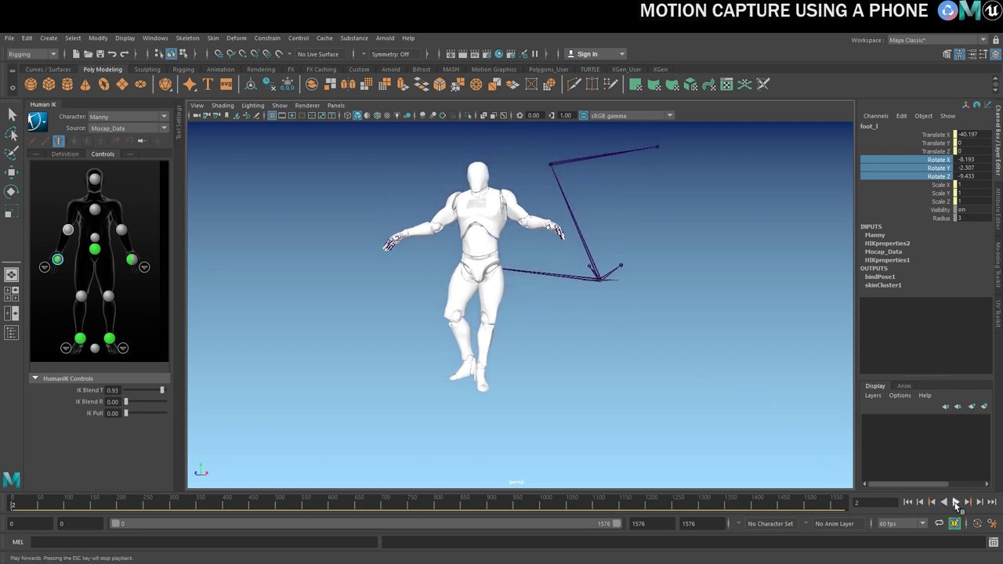
# Play Manny's mocap while orbiting the view, stopping at frame 1425.
pyautogui.click(956, 503)
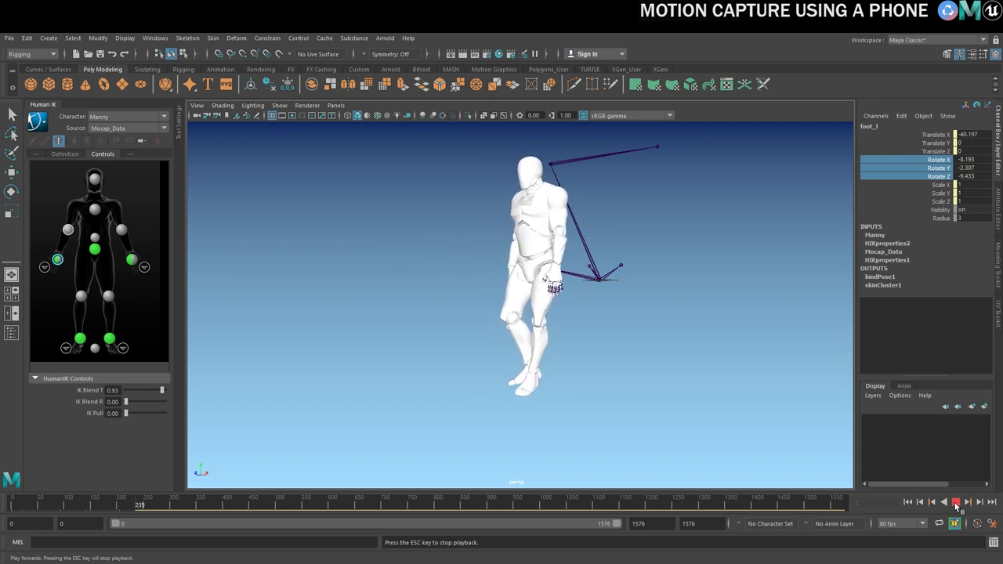
pyautogui.keyDown('alt'); pyautogui.moveTo(632, 389); pyautogui.dragTo(658, 400); pyautogui.keyUp('alt')
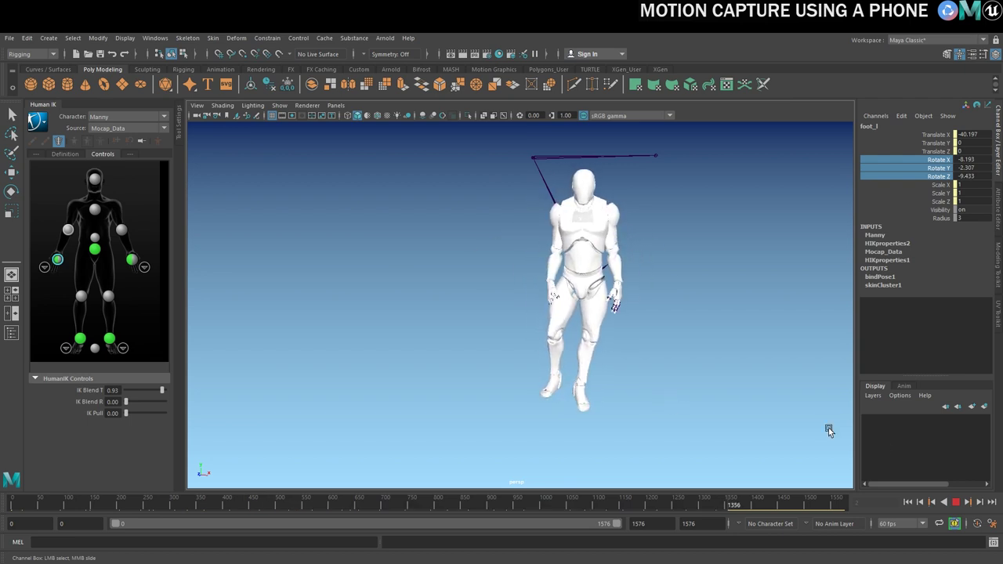
pyautogui.press('Escape')
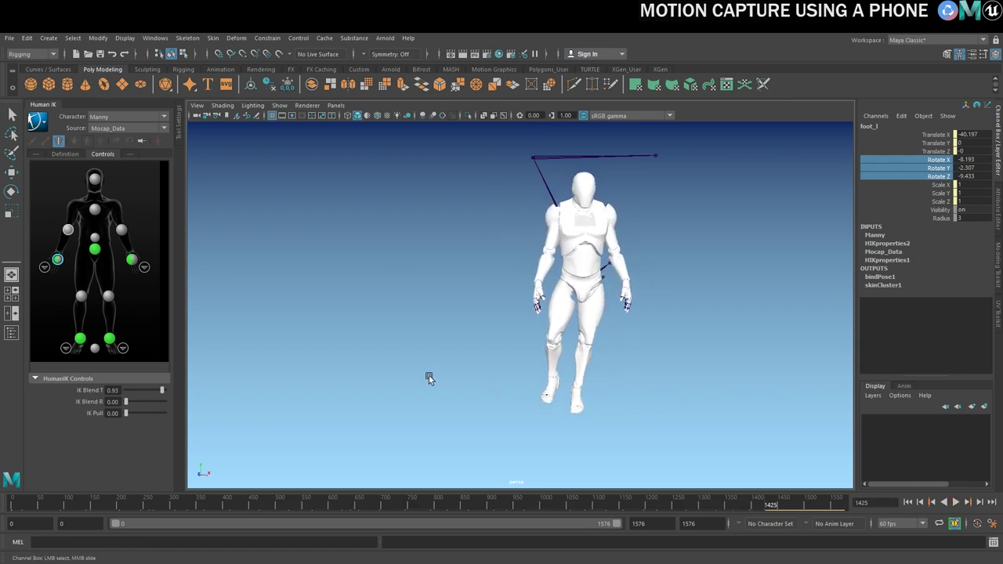
# Go to frame 876 of the 876–1378 range and orbit around Manny.
pyautogui.click(685, 499)
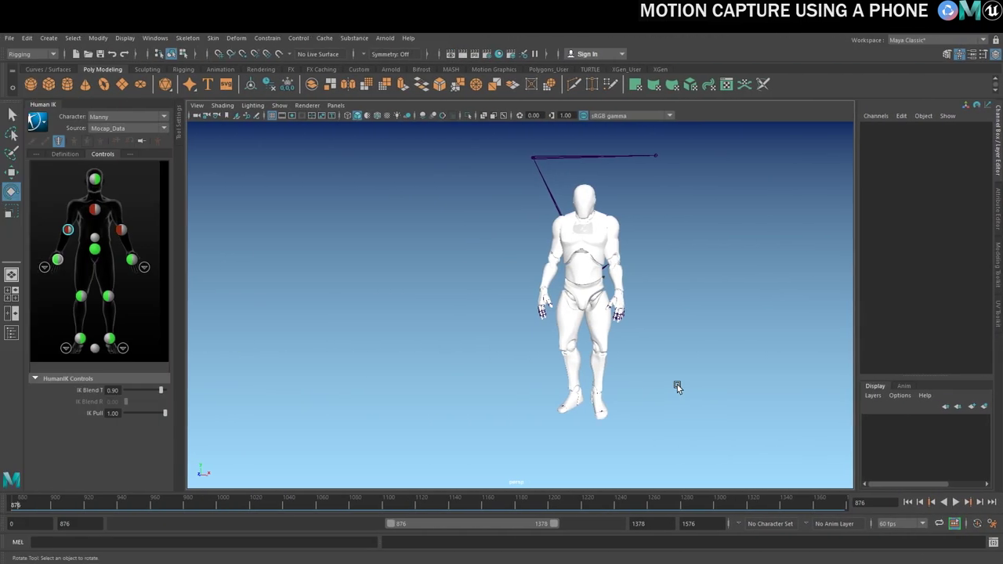
pyautogui.keyDown('alt'); pyautogui.moveTo(679, 345); pyautogui.dragTo(627, 340); pyautogui.keyUp('alt')
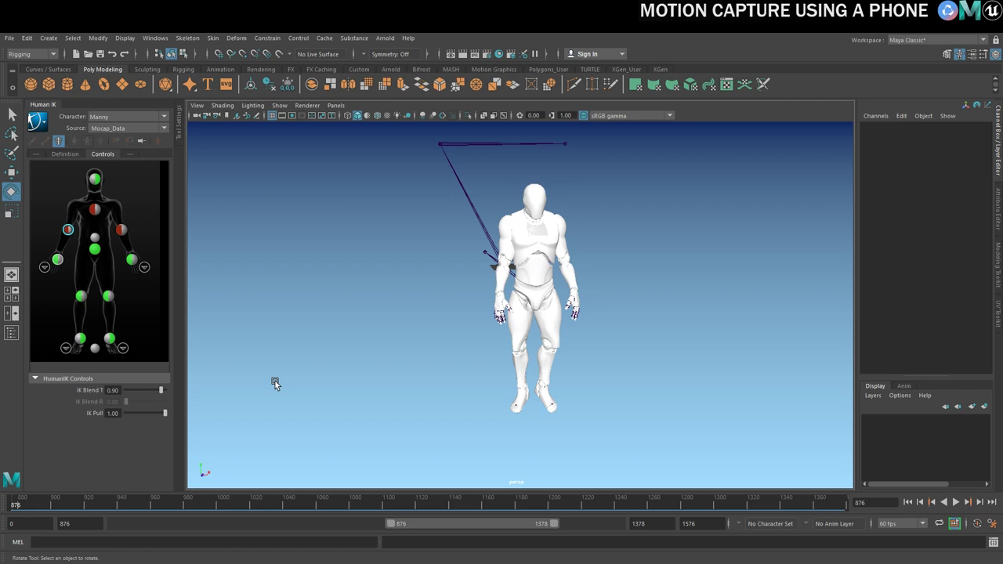
# Hide cameras in the viewport, move closer to Manny, and play the trimmed animation.
pyautogui.click(279, 105)
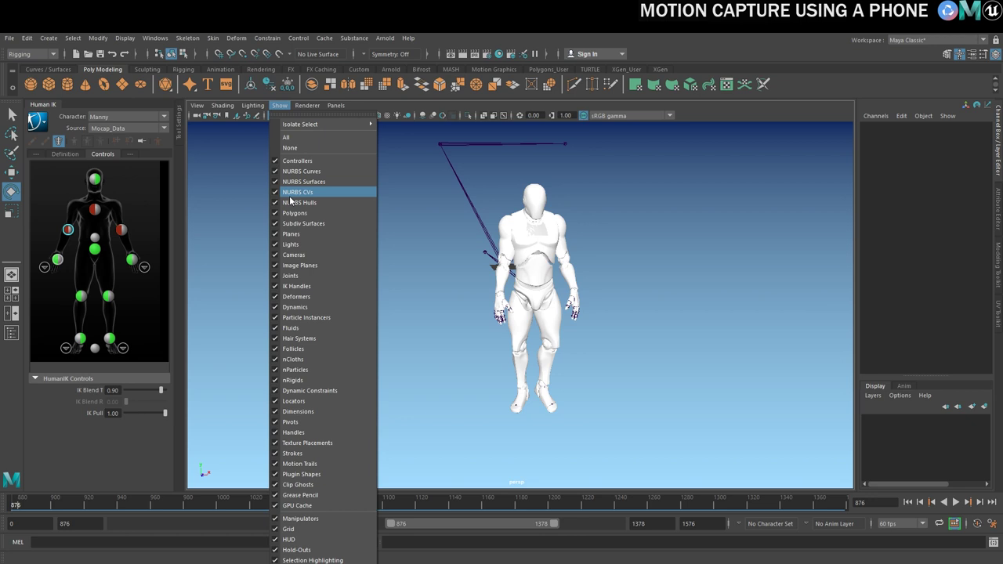
pyautogui.click(311, 257)
pyautogui.keyDown('alt'); pyautogui.moveTo(616, 285); pyautogui.dragTo(627, 279); pyautogui.keyUp('alt')
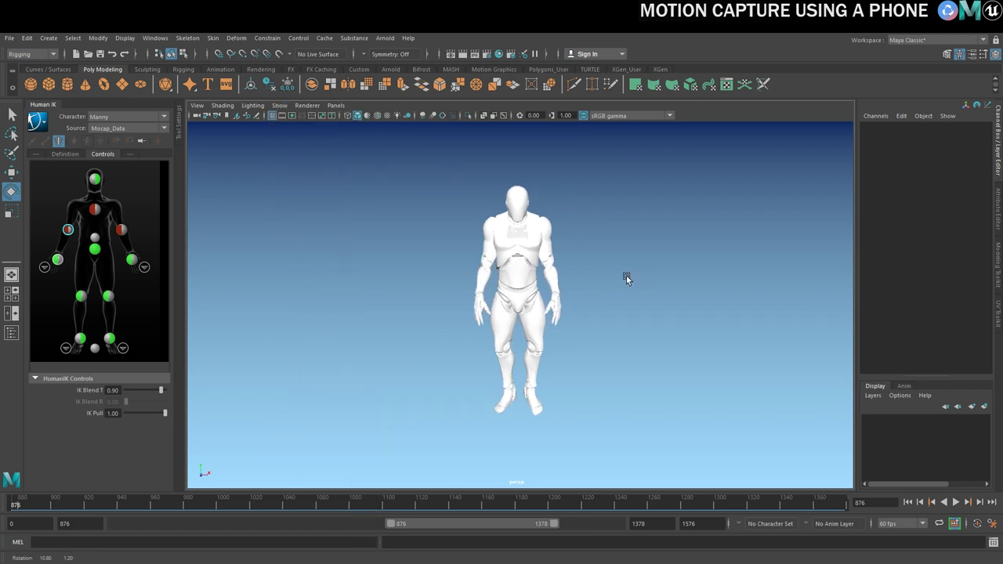
pyautogui.keyDown('alt'); pyautogui.moveTo(627, 279); pyautogui.dragTo(676, 282, button='right'); pyautogui.keyUp('alt')
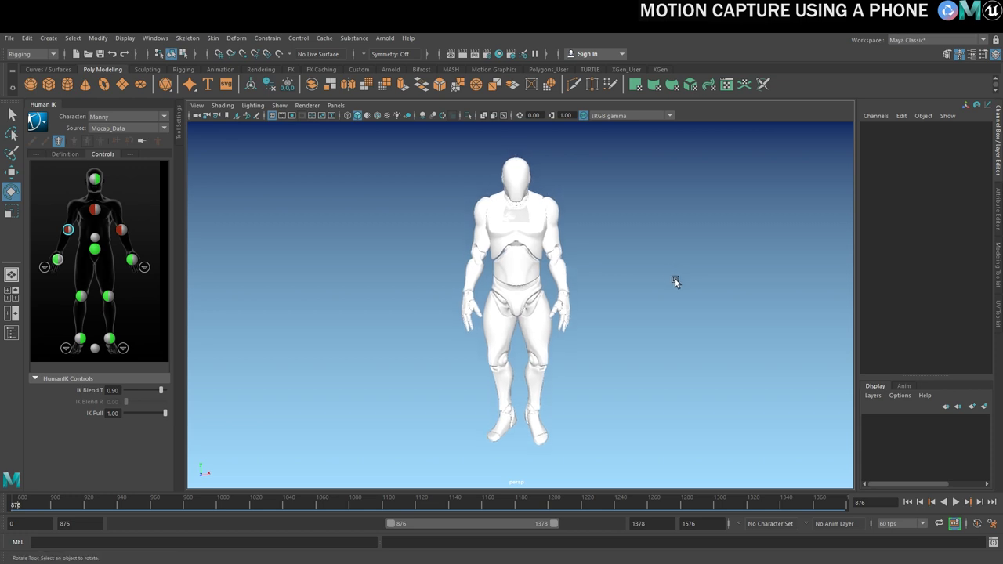
pyautogui.click(955, 503)
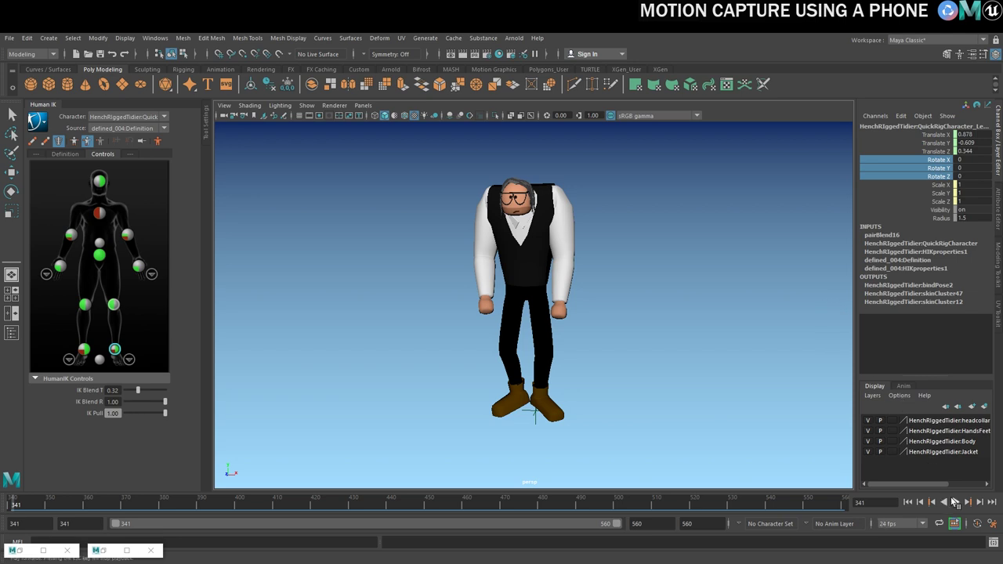
# Play the other rigged character's mocap animation.
pyautogui.click(954, 503)
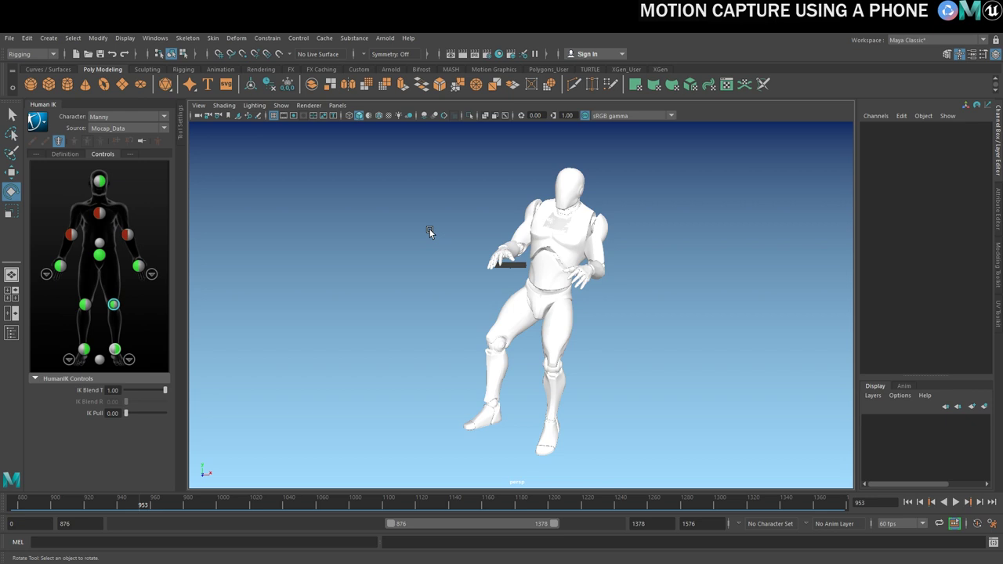
# Show joints, marquee-select Manny's root joint, and enable Wireframe on Shaded.
pyautogui.click(280, 105)
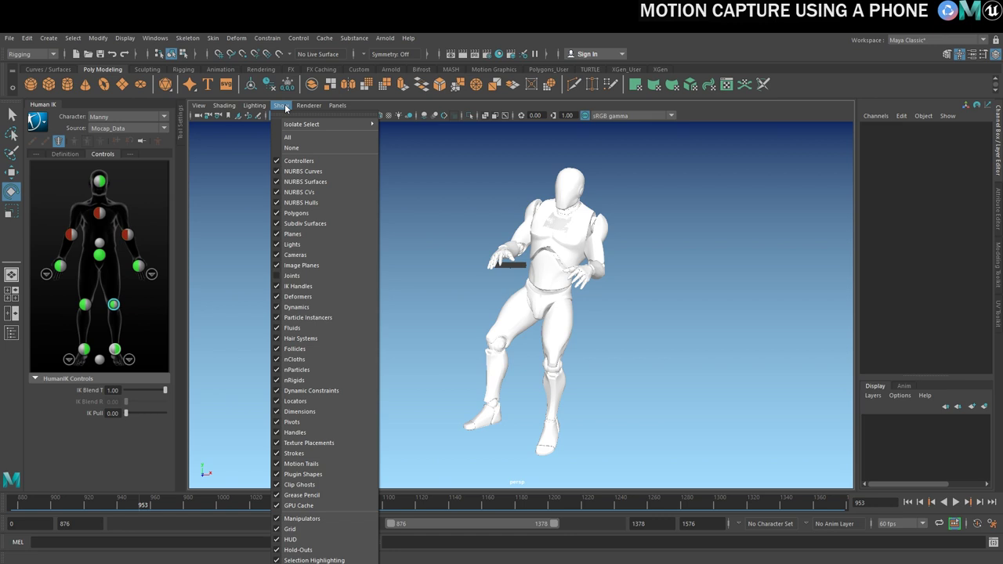
pyautogui.click(292, 276)
pyautogui.scroll(-3, 486, 281)
pyautogui.scroll(3, 486, 281)
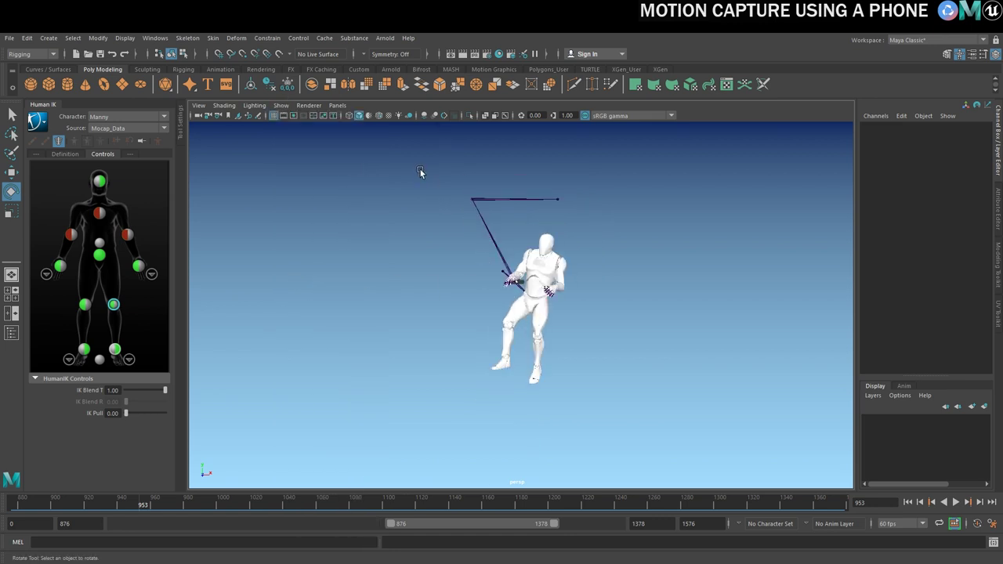
pyautogui.moveTo(421, 170); pyautogui.dragTo(697, 449)
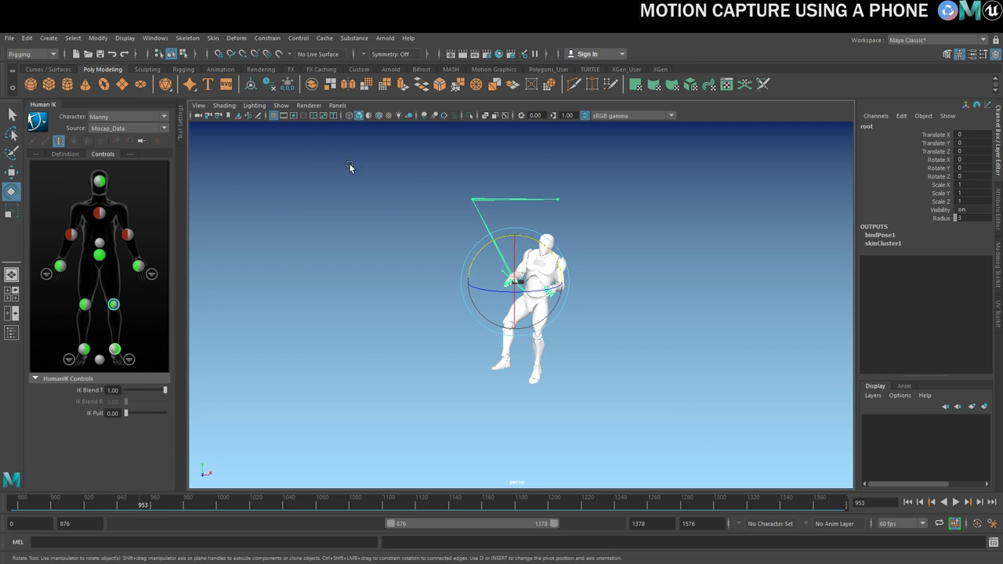
pyautogui.click(349, 115)
pyautogui.scroll(2, 408, 313)
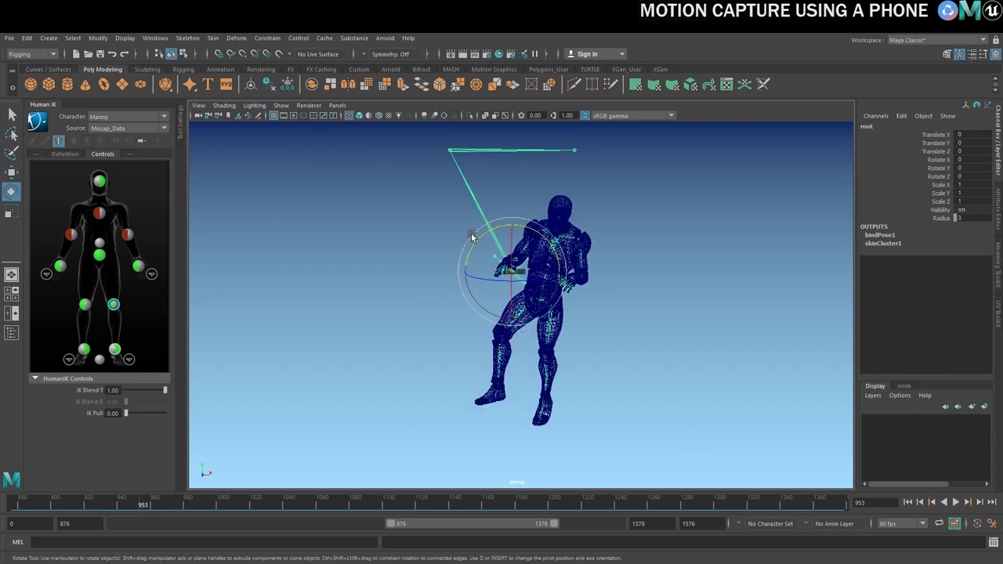
pyautogui.press('q')
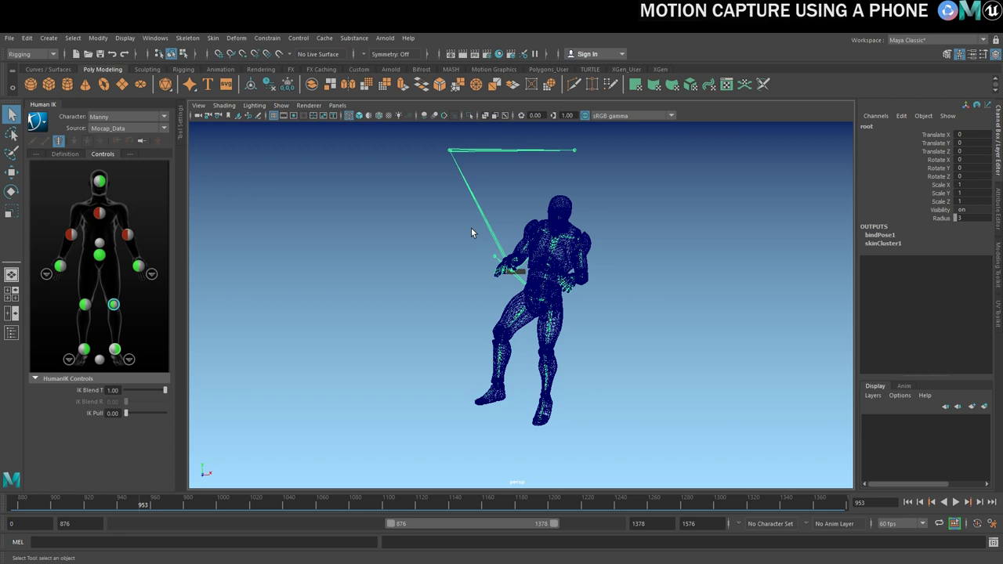
# Export the selected rig as MannyMocap FBX with Bake Animation ending at frame 1378.
pyautogui.click(9, 38)
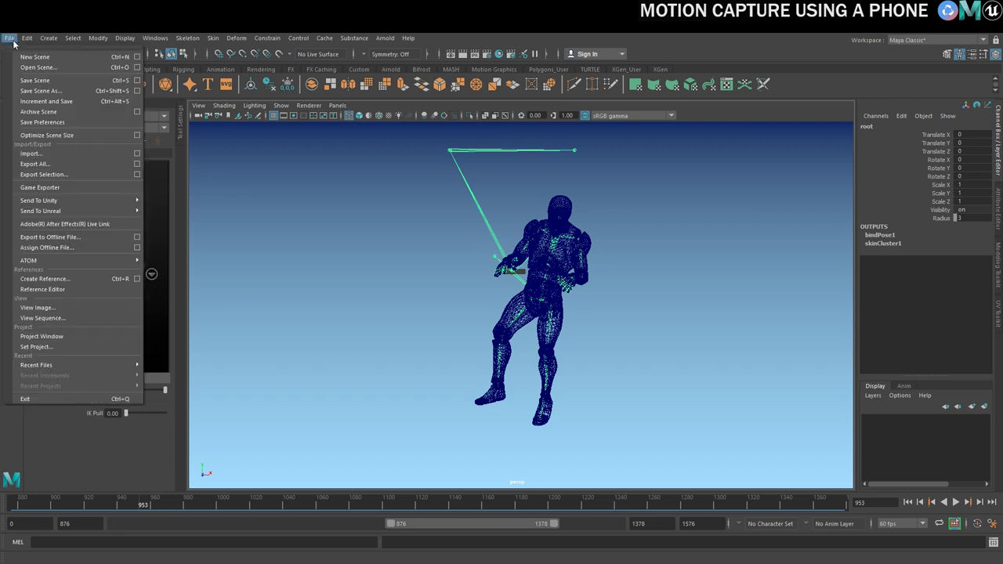
pyautogui.click(51, 174)
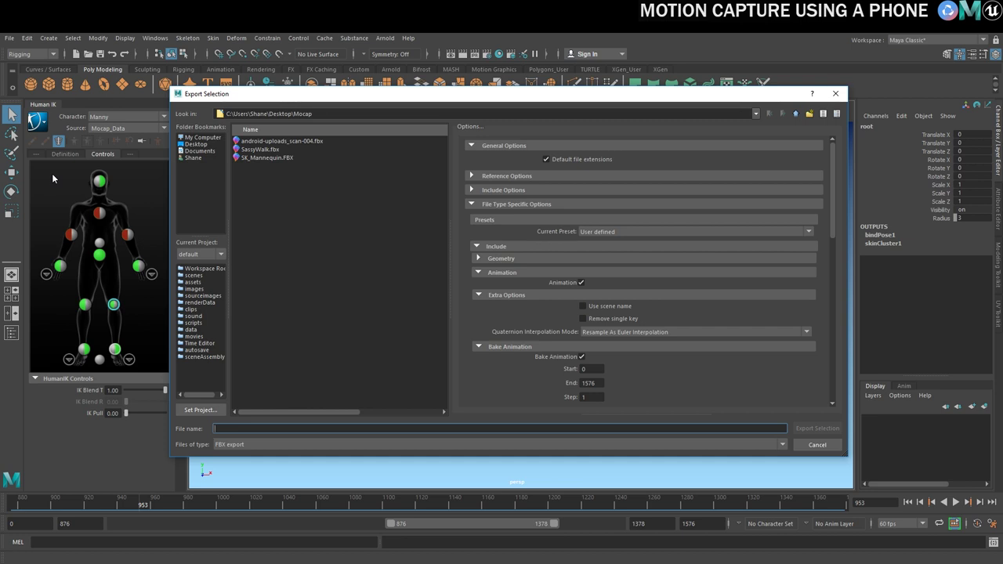
pyautogui.write('Ma')
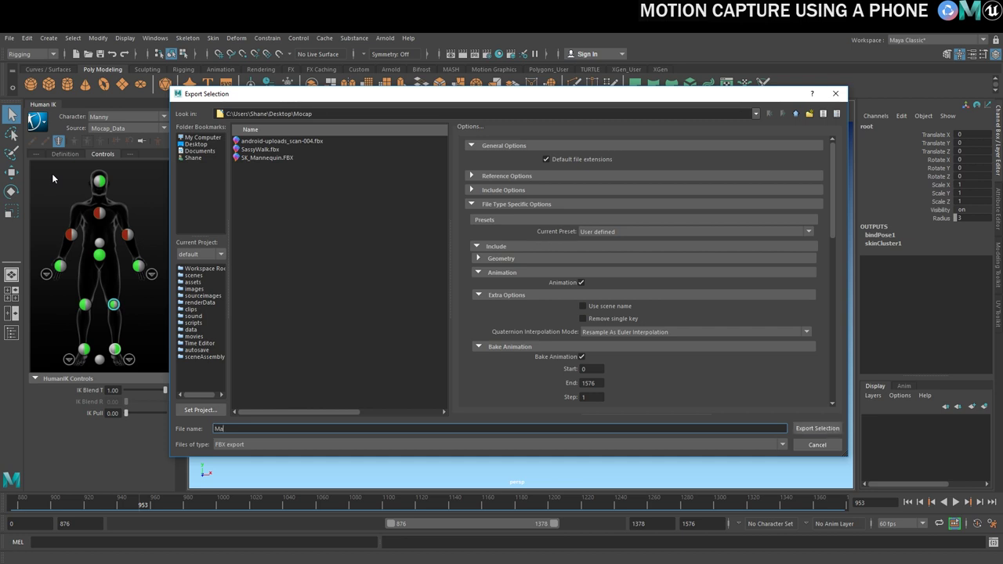
pyautogui.write('nnyMocap')
pyautogui.scroll(-1, 584, 156)
pyautogui.scroll(-1, 590, 246)
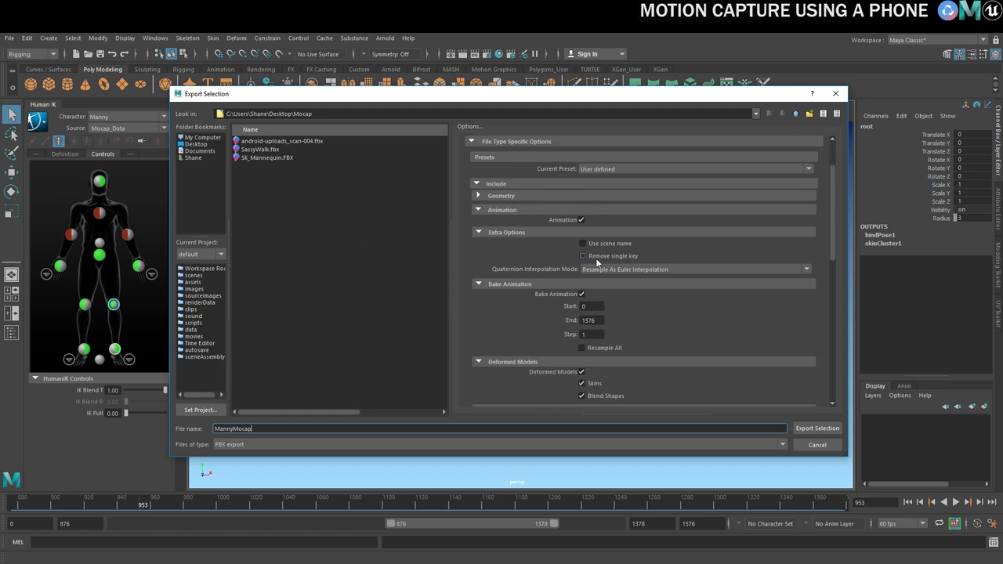
pyautogui.click(594, 306)
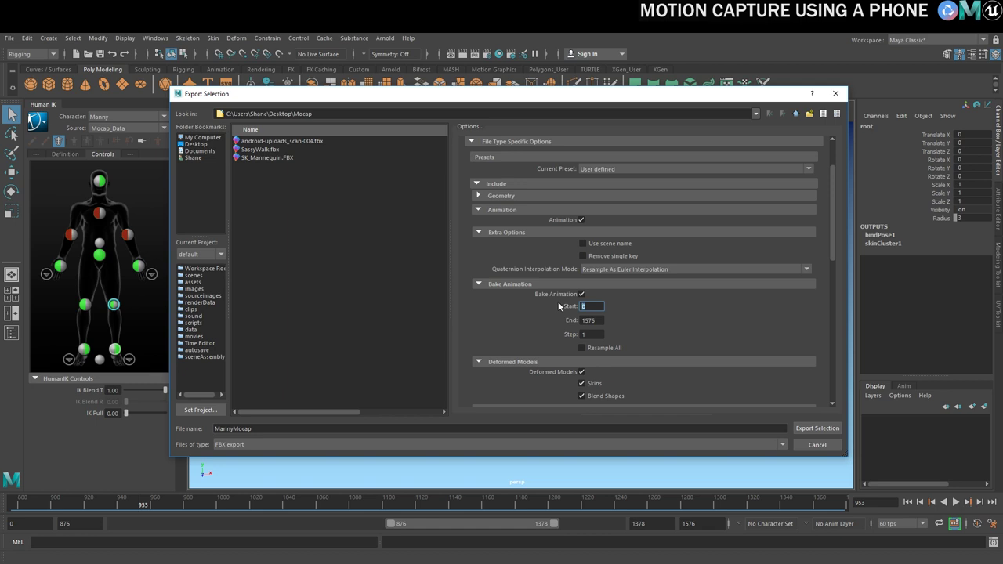
pyautogui.press('Tab')
pyautogui.write('1378')
pyautogui.click(807, 431)
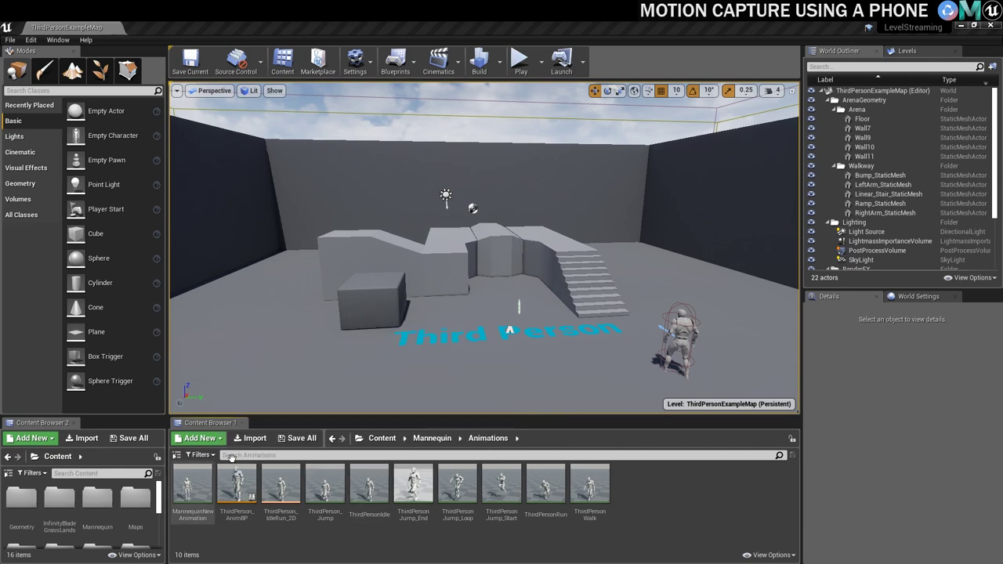
# Choose MannyMocap.fbx for import into the Mannequin Animations folder.
pyautogui.click(258, 439)
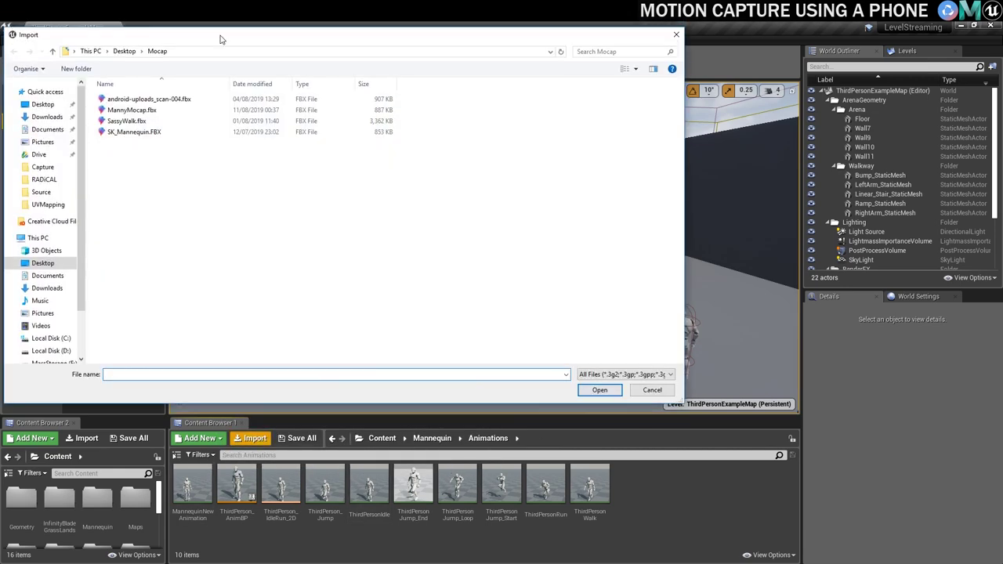
pyautogui.moveTo(225, 29); pyautogui.dragTo(358, 86)
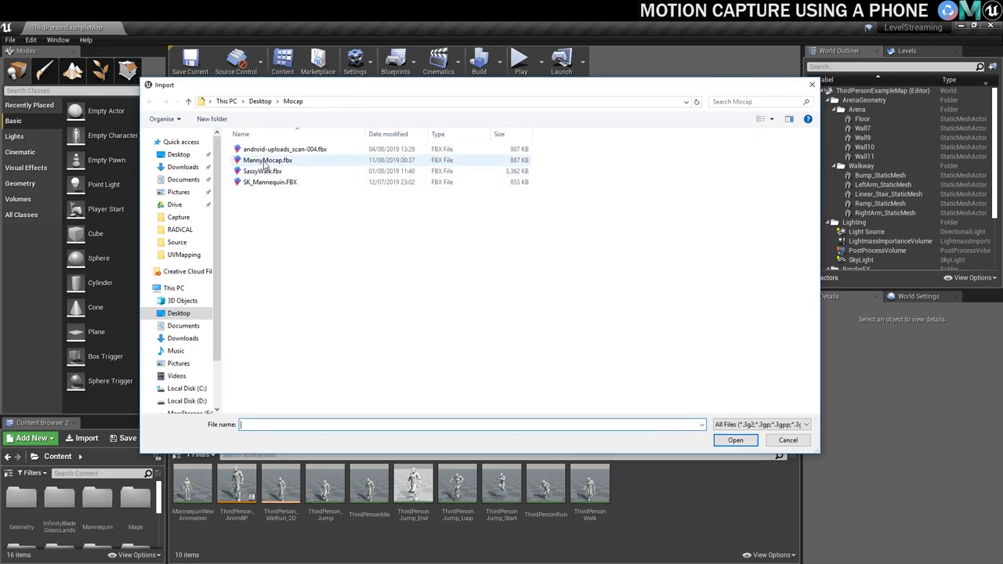
pyautogui.click(264, 162)
pyautogui.click(737, 441)
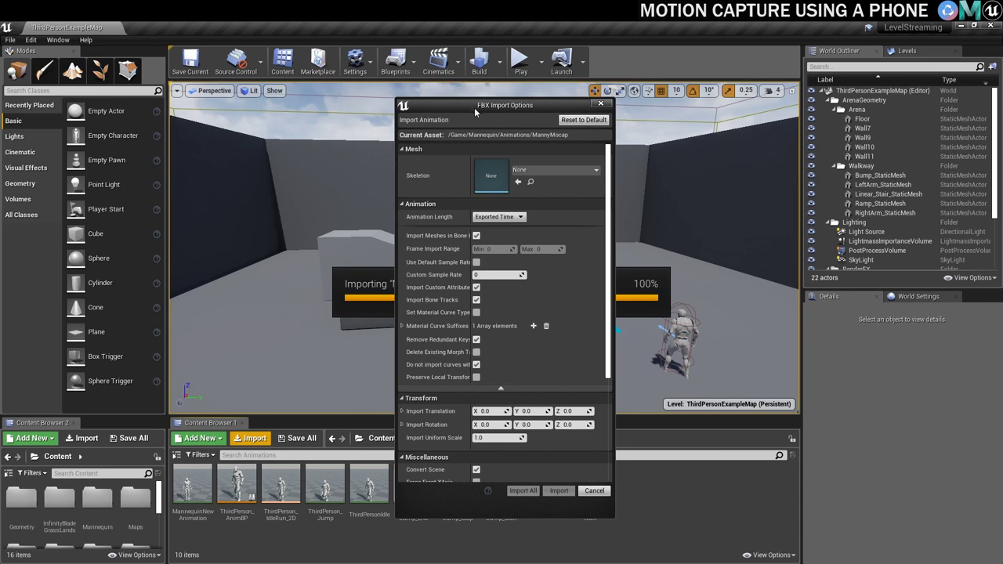
# Import it onto UE4_Mannequin_Skeleton, keeping Exported Time as the animation length.
pyautogui.moveTo(473, 107); pyautogui.dragTo(329, 69)
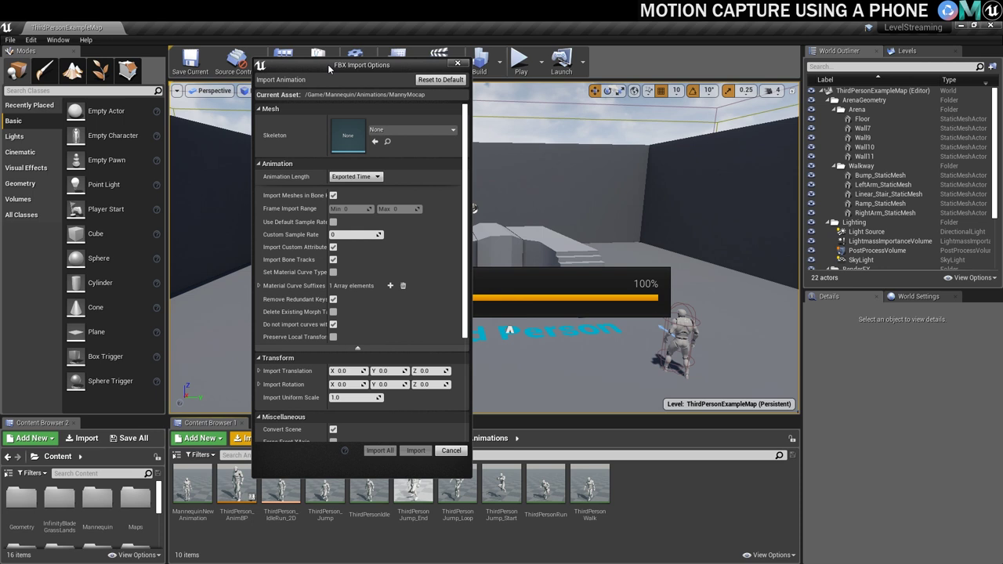
pyautogui.click(404, 131)
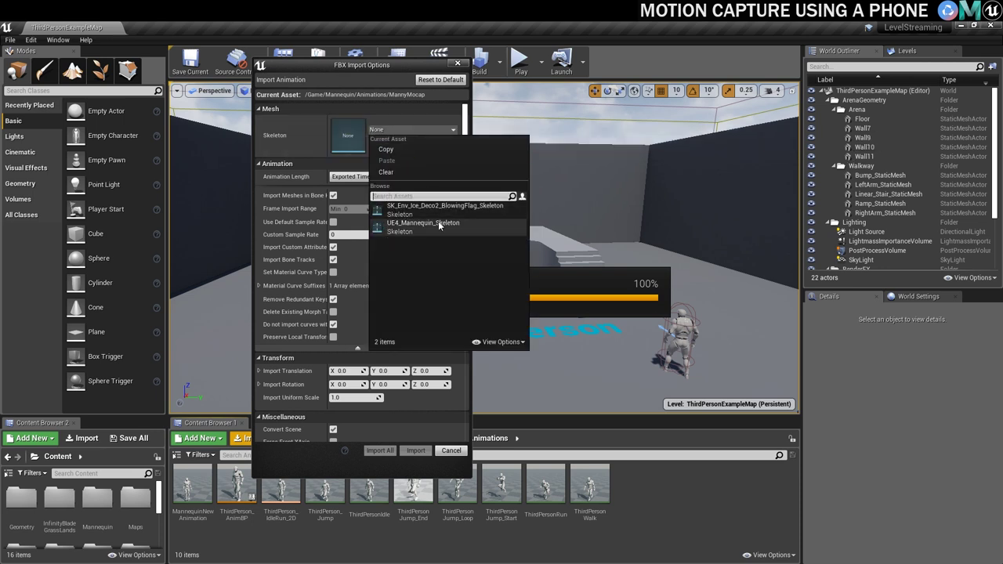
pyautogui.click(422, 227)
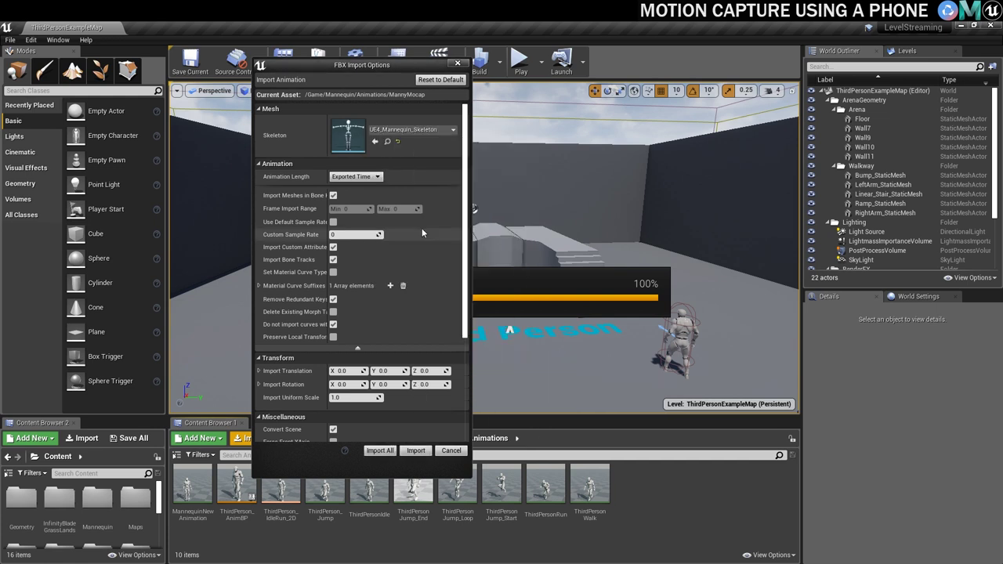
pyautogui.click(368, 177)
pyautogui.click(367, 177)
pyautogui.scroll(-5, 397, 244)
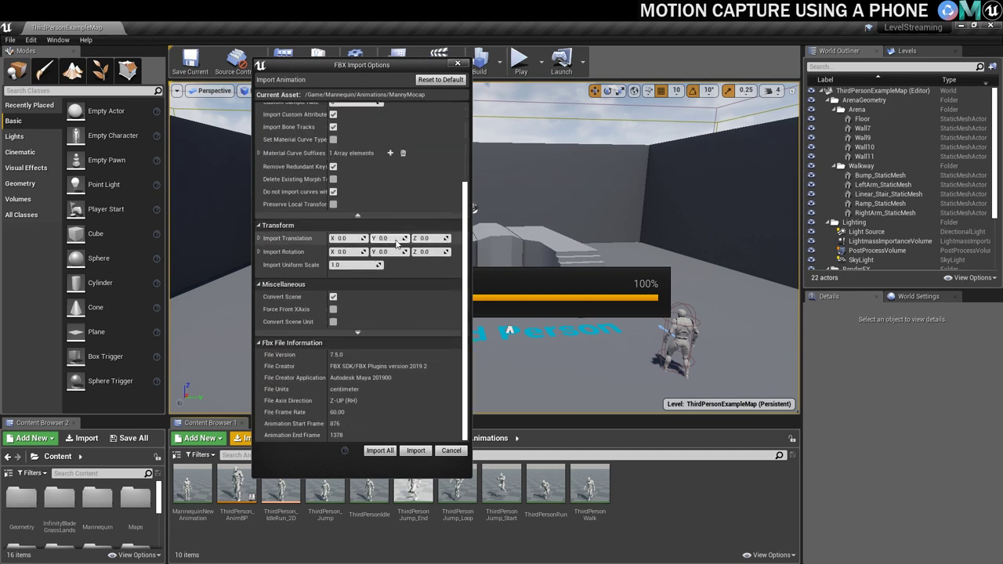
pyautogui.click(411, 453)
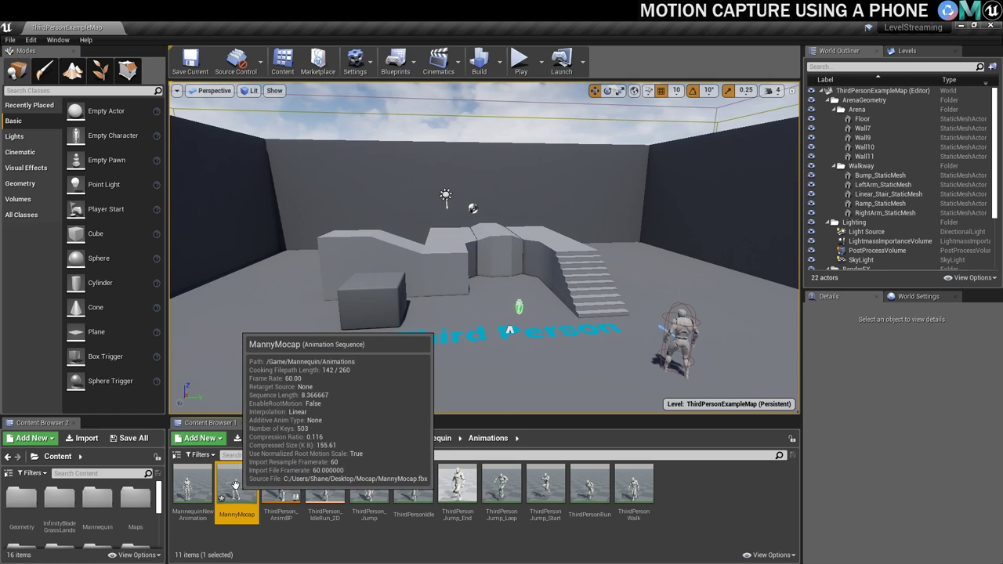
# Open MannyMocap and move its root bone up along Z above the floor.
pyautogui.doubleClick(236, 486)
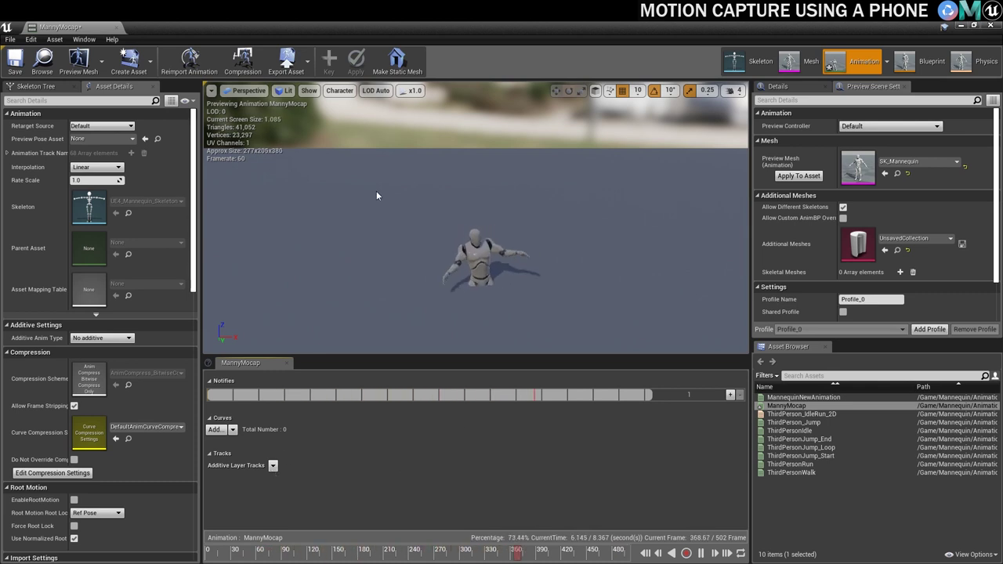
pyautogui.click(36, 86)
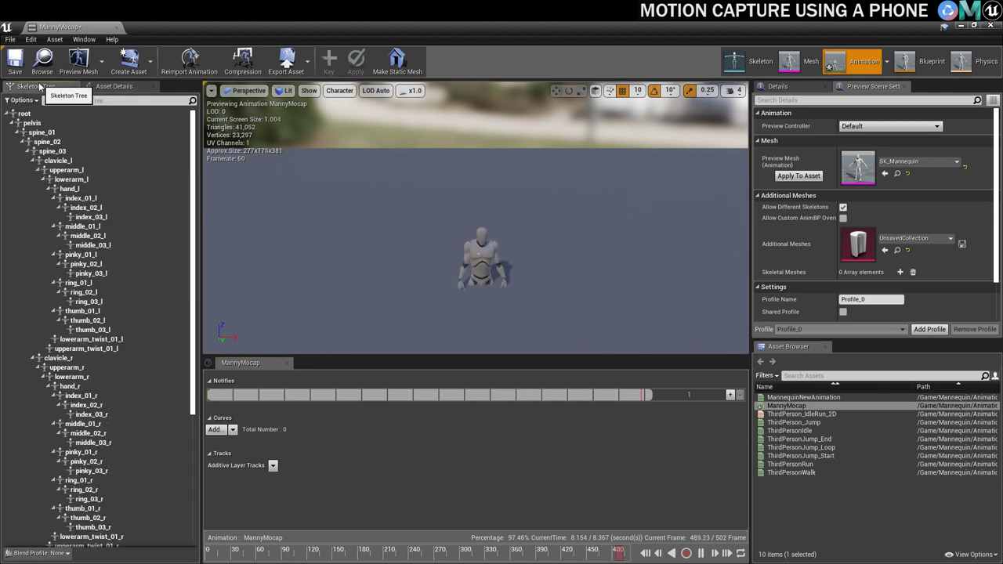
pyautogui.click(24, 114)
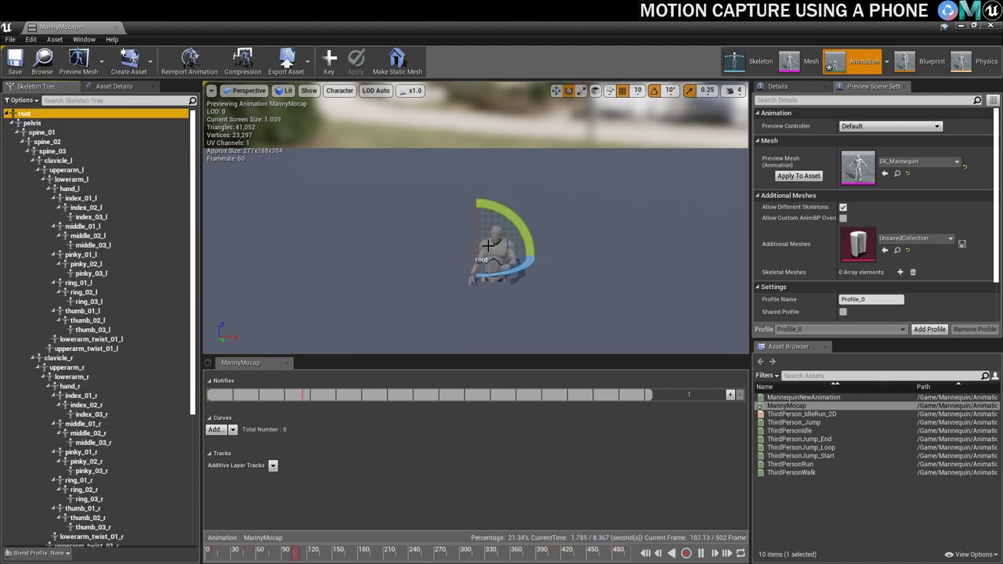
pyautogui.click(556, 90)
pyautogui.moveTo(476, 226); pyautogui.dragTo(464, 161)
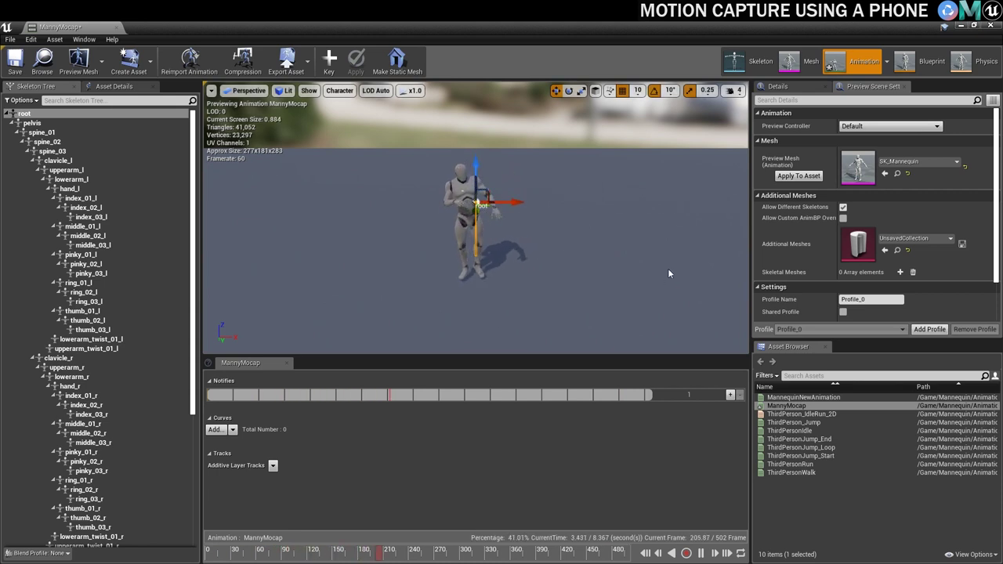
pyautogui.click(623, 244)
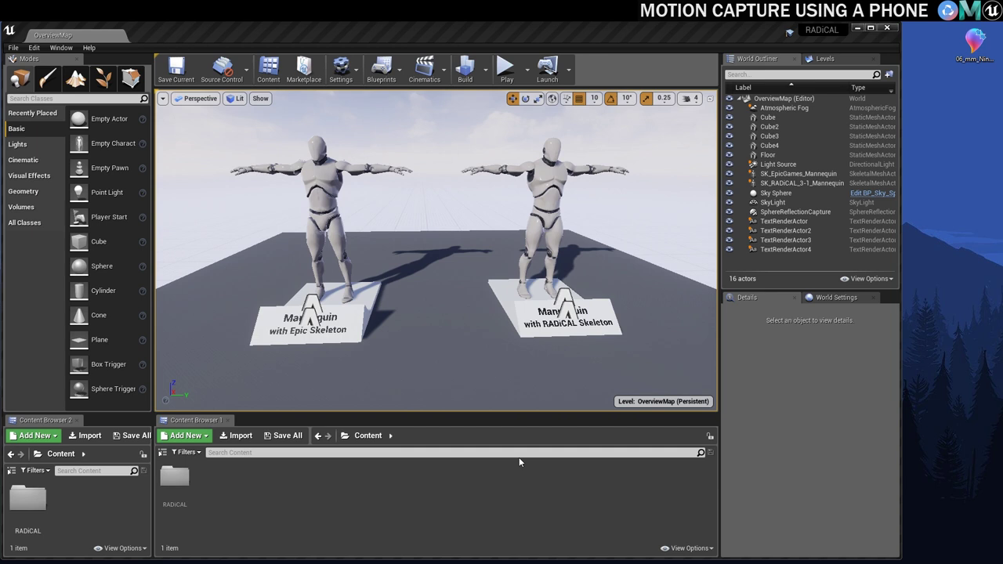
# Import the run-dive-forward-roll FBX onto SK_RADiCAL_3-1_Mannequin_Skeleton and preview it.
pyautogui.moveTo(975, 43); pyautogui.dragTo(954, 116)
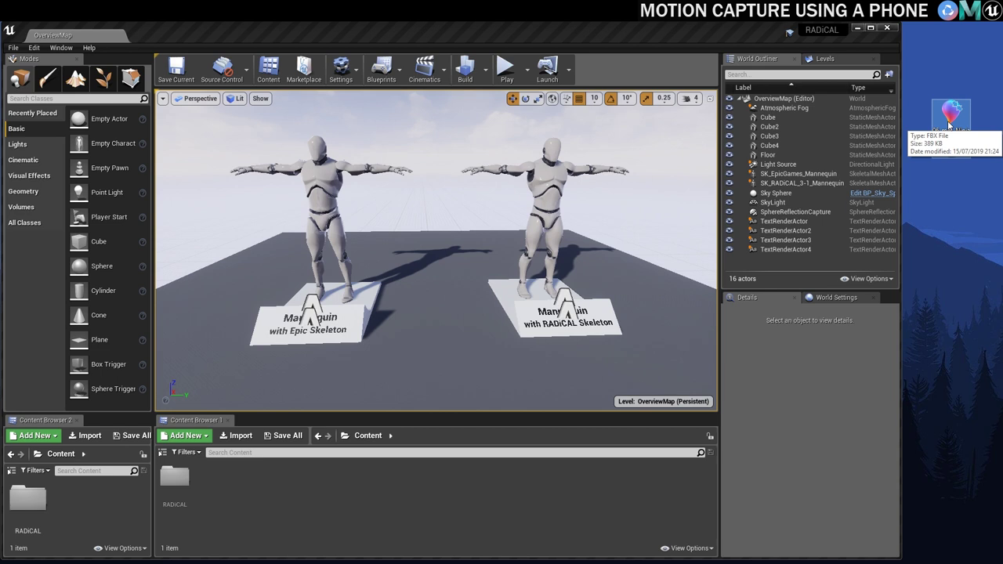
pyautogui.click(950, 124)
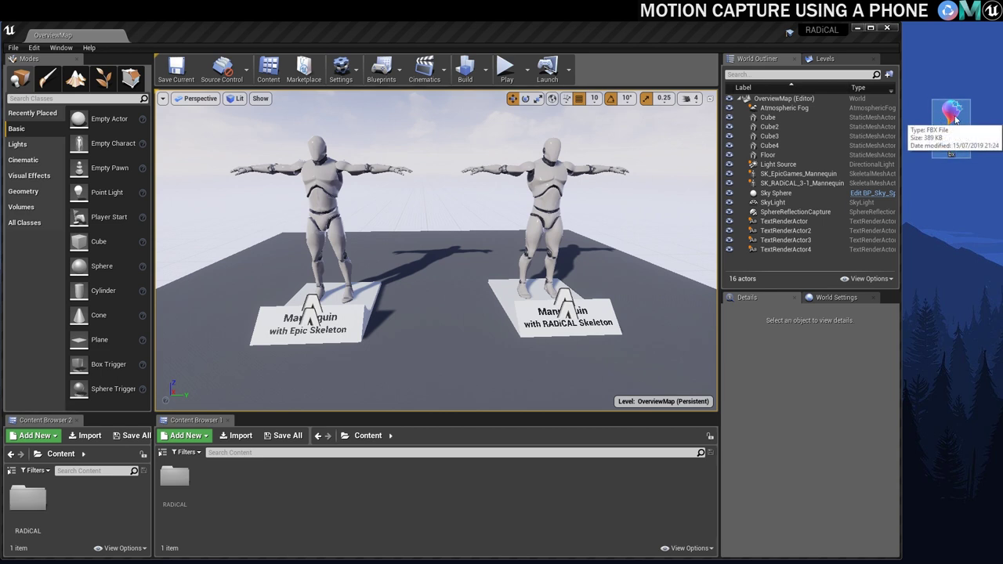
pyautogui.moveTo(954, 119); pyautogui.dragTo(227, 484)
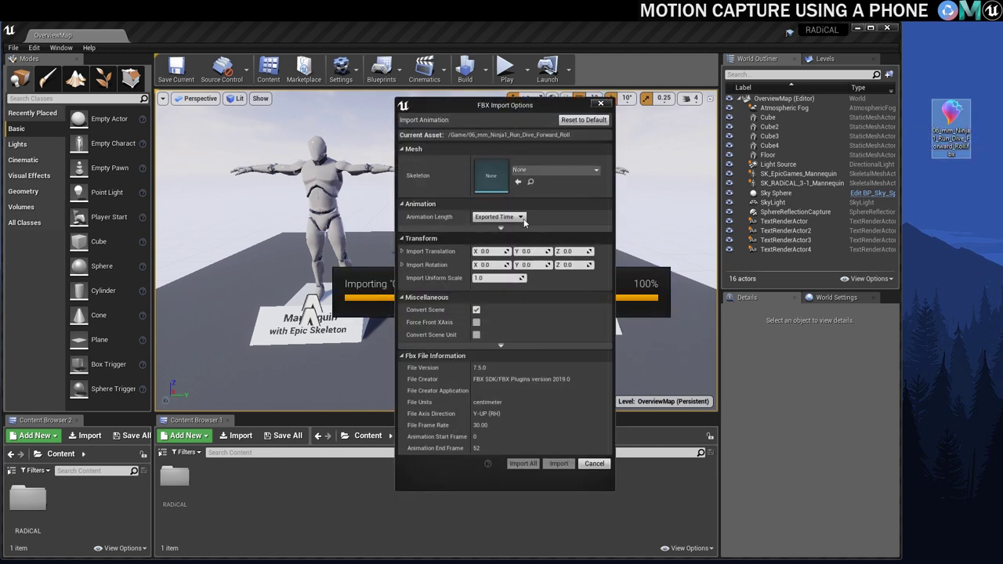
pyautogui.click(535, 171)
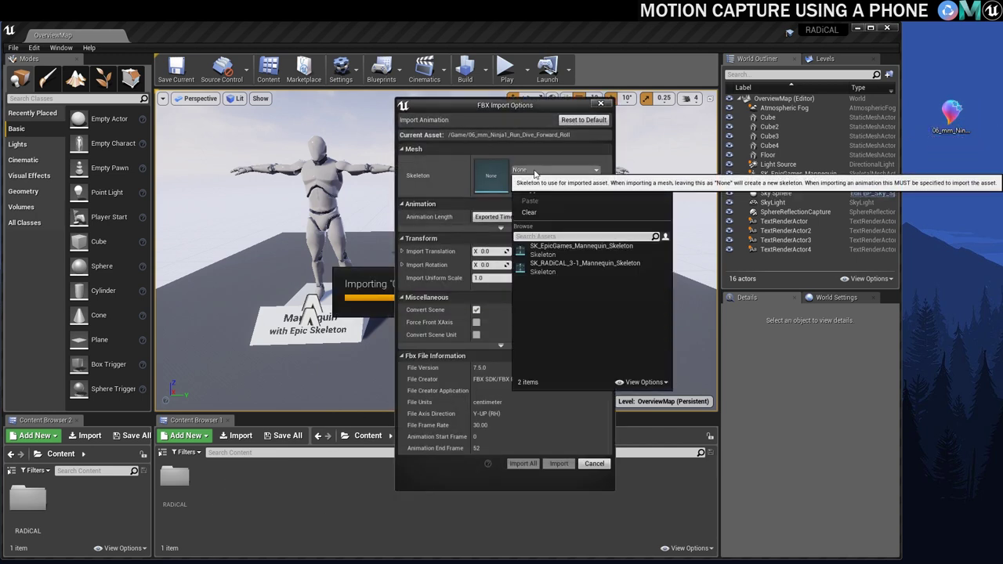
pyautogui.click(574, 266)
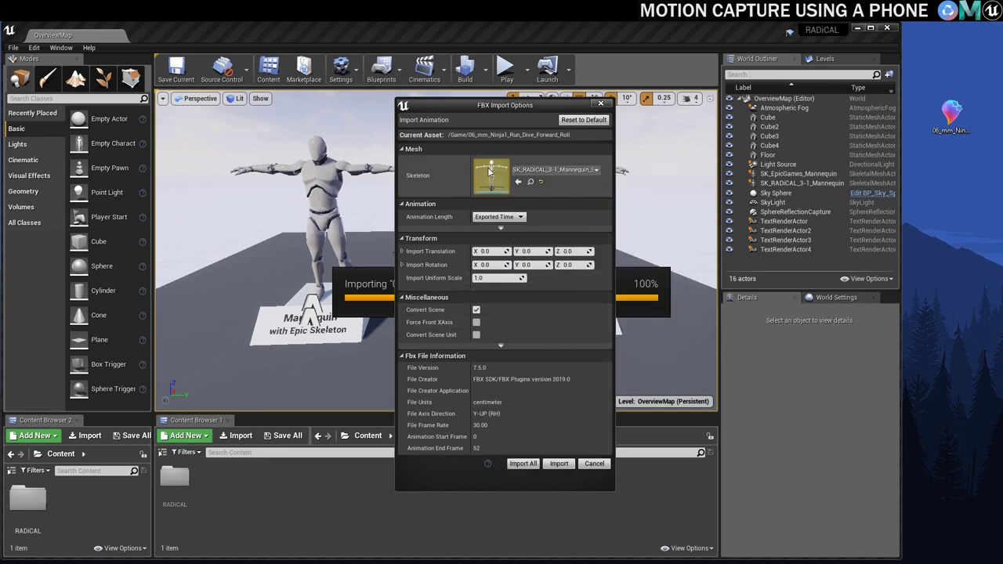
pyautogui.click(558, 465)
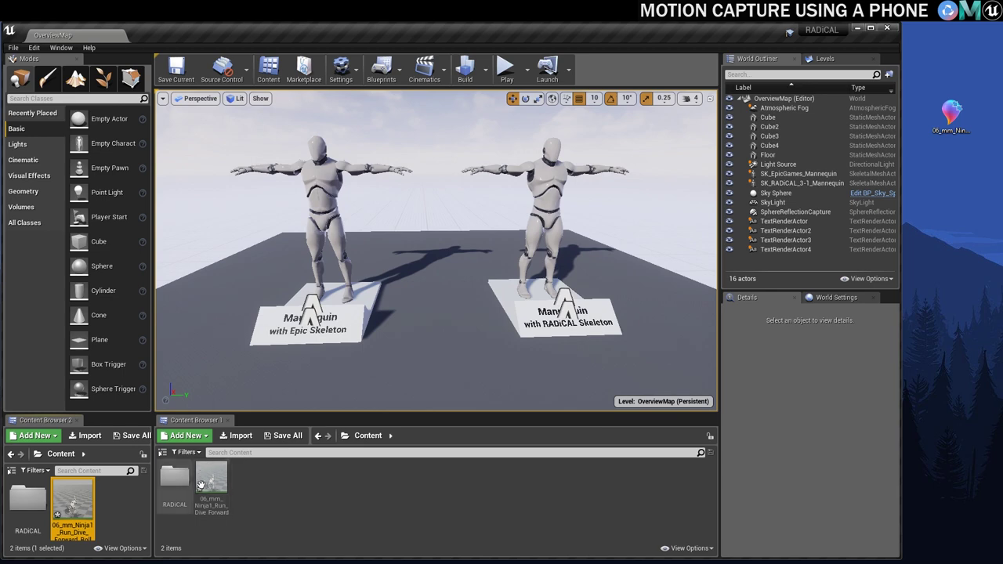
pyautogui.doubleClick(212, 479)
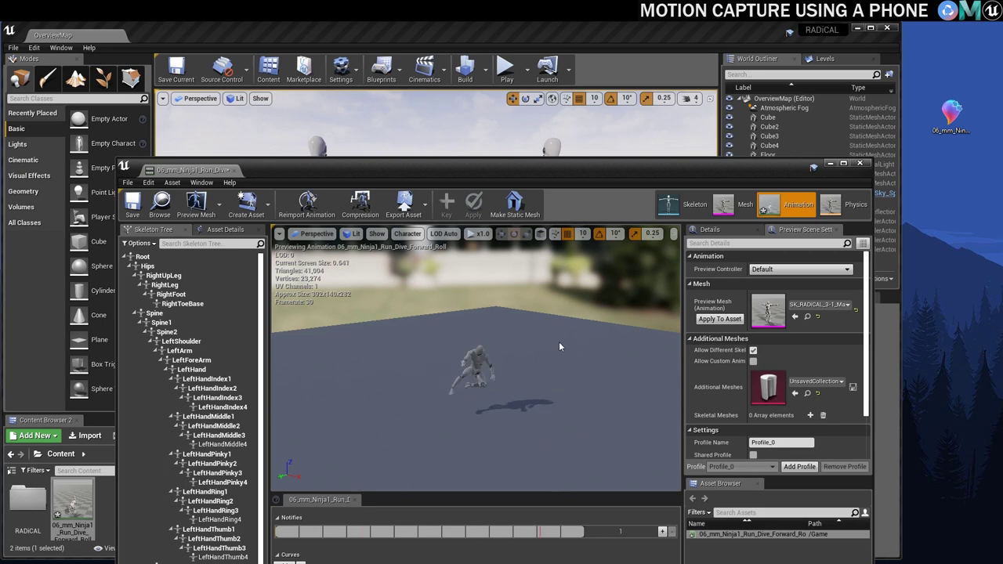
pyautogui.click(860, 163)
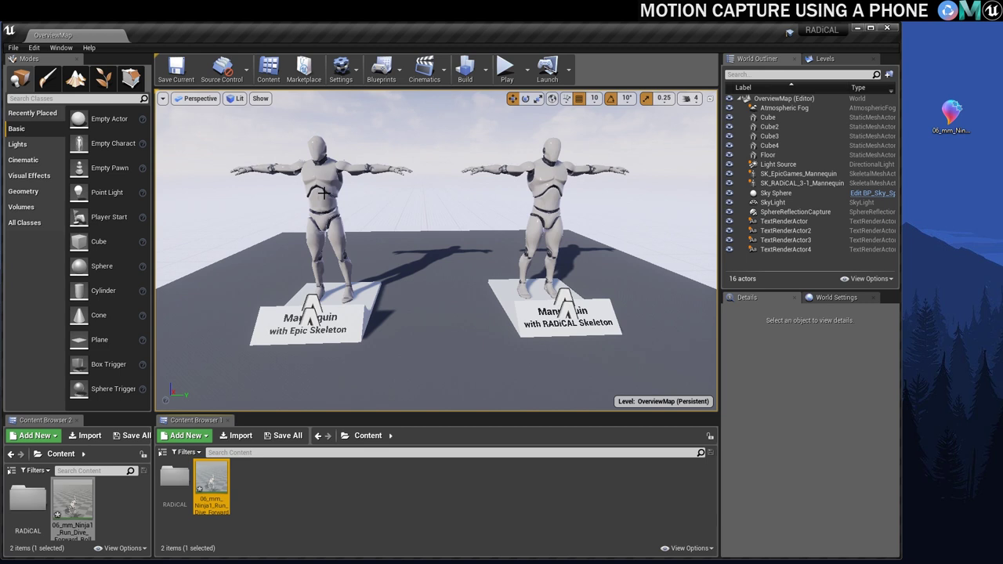
# Duplicate 06_mm_Ninja1_Run_Dive_Forward_Roll retargeted to SK_EpicGames_Mannequin_Skeleton, then select the new copy.
pyautogui.rightClick(222, 476)
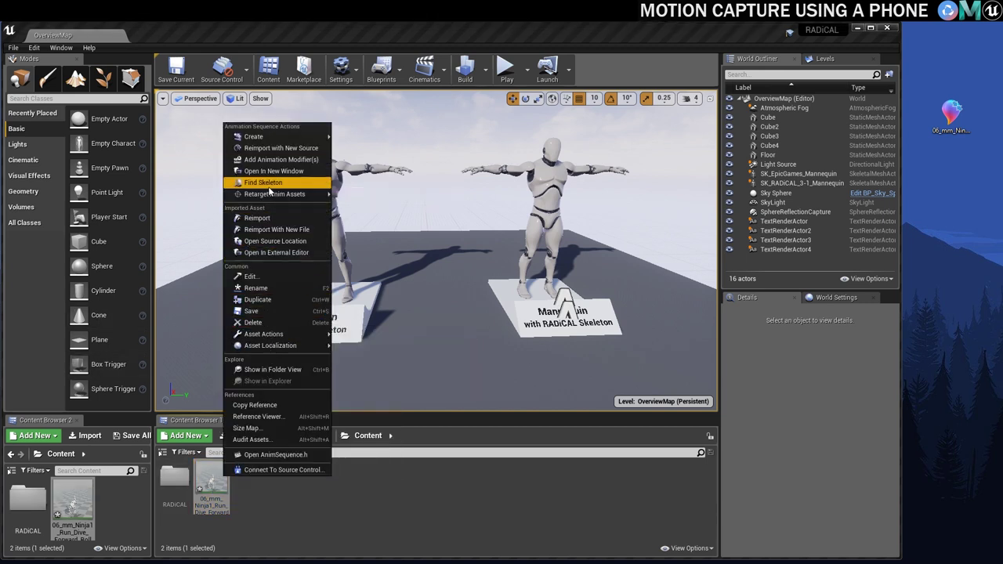
pyautogui.moveTo(274, 193)
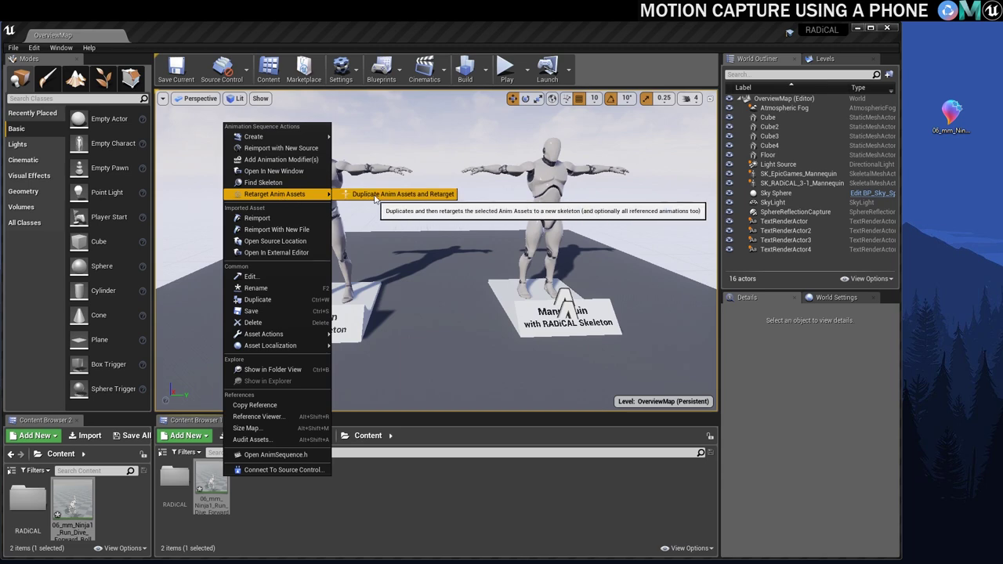
pyautogui.click(375, 196)
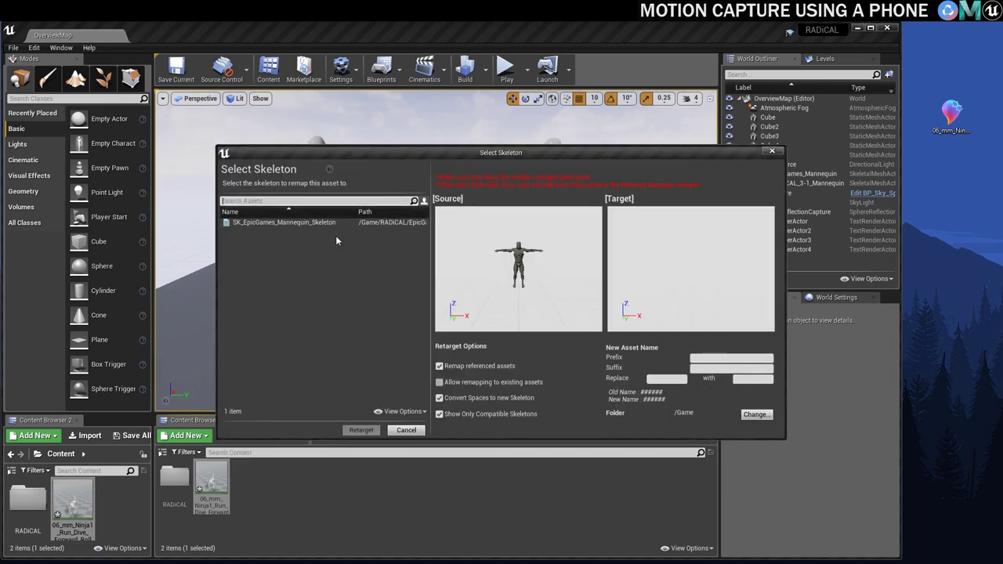
pyautogui.click(295, 223)
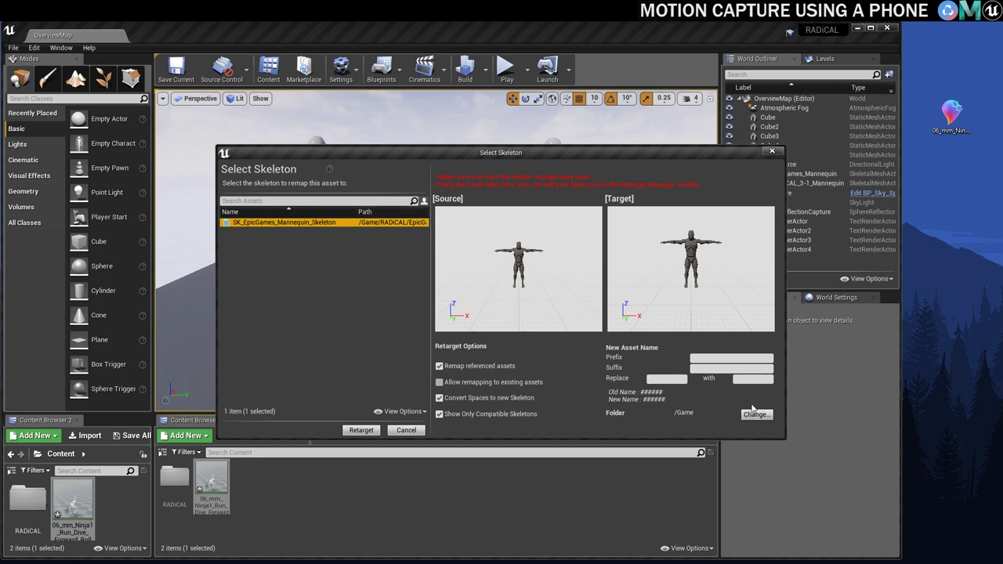
pyautogui.click(361, 431)
pyautogui.click(320, 492)
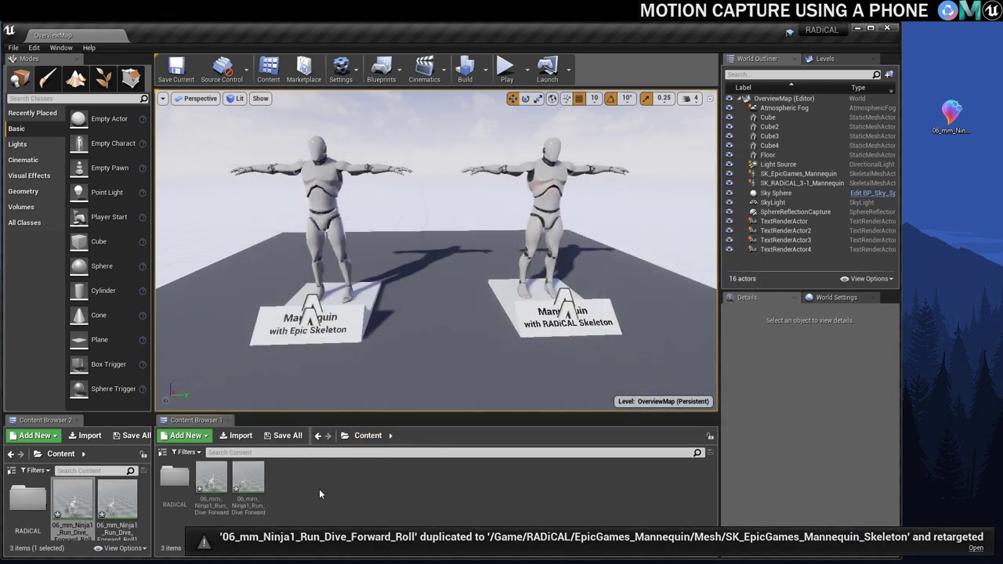
pyautogui.click(245, 476)
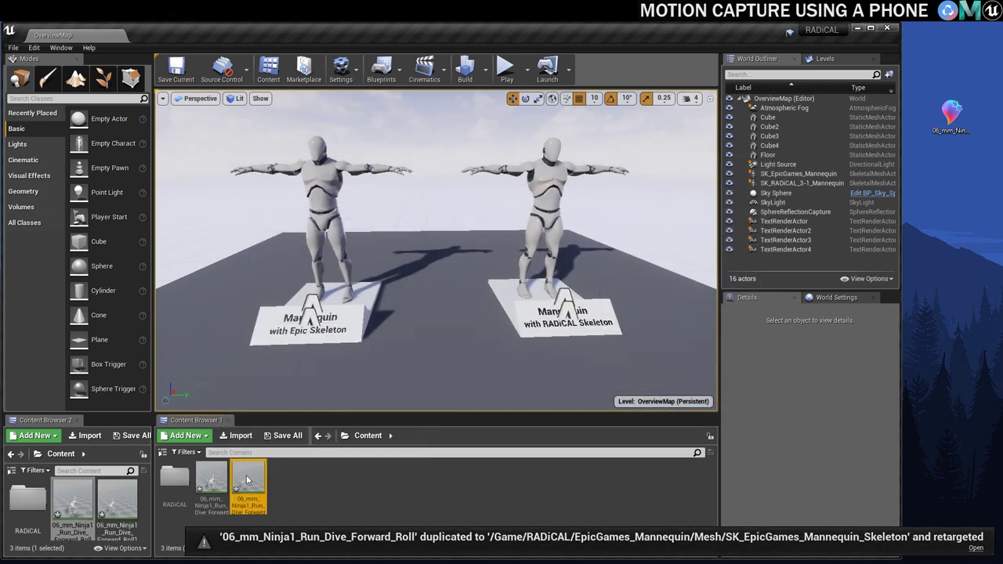
# Open the retargeted run-dive-roll and orbit the preview to watch the mannequin run and roll.
pyautogui.doubleClick(245, 476)
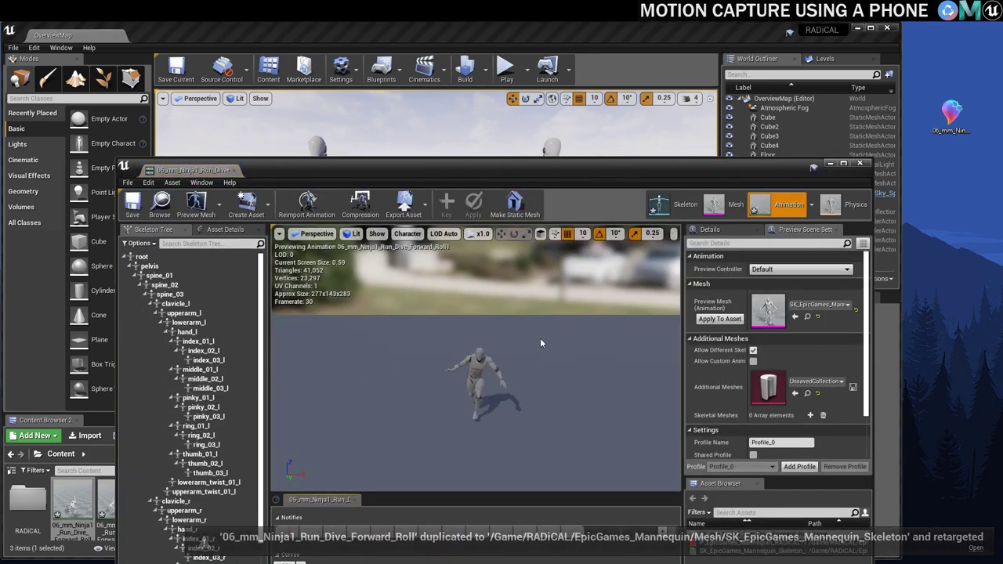
pyautogui.moveTo(578, 402); pyautogui.dragTo(517, 400)
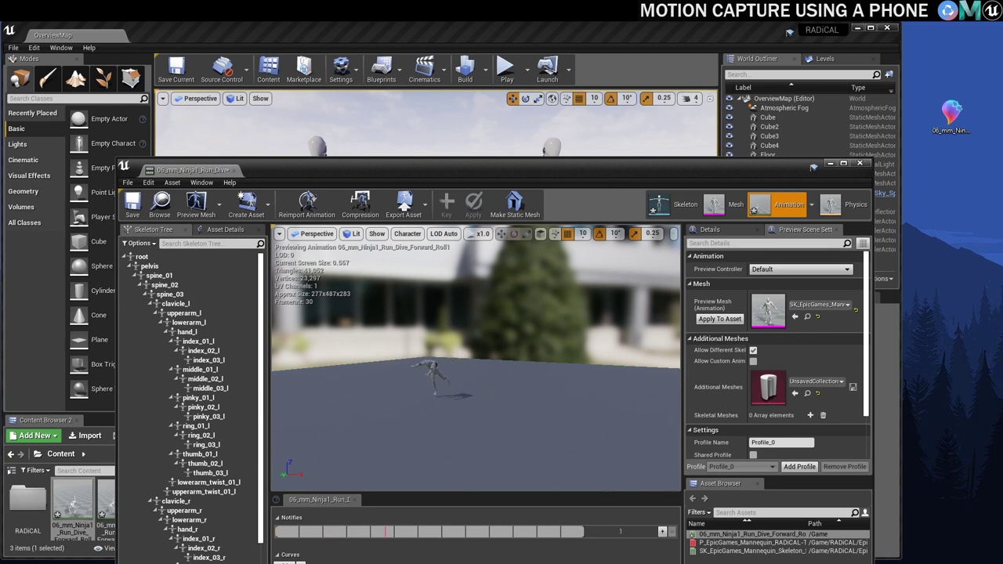
pyautogui.moveTo(615, 354); pyautogui.dragTo(481, 392)
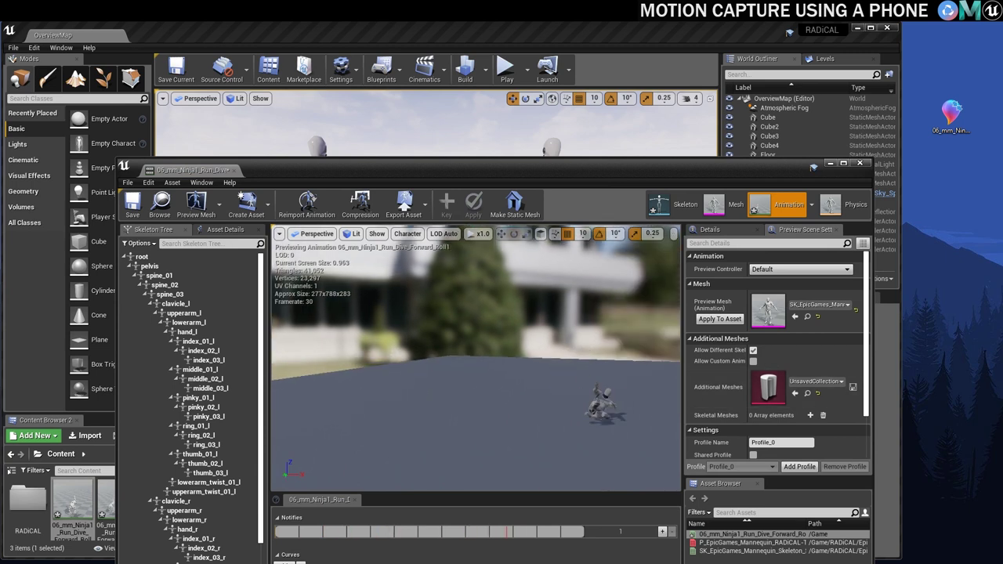